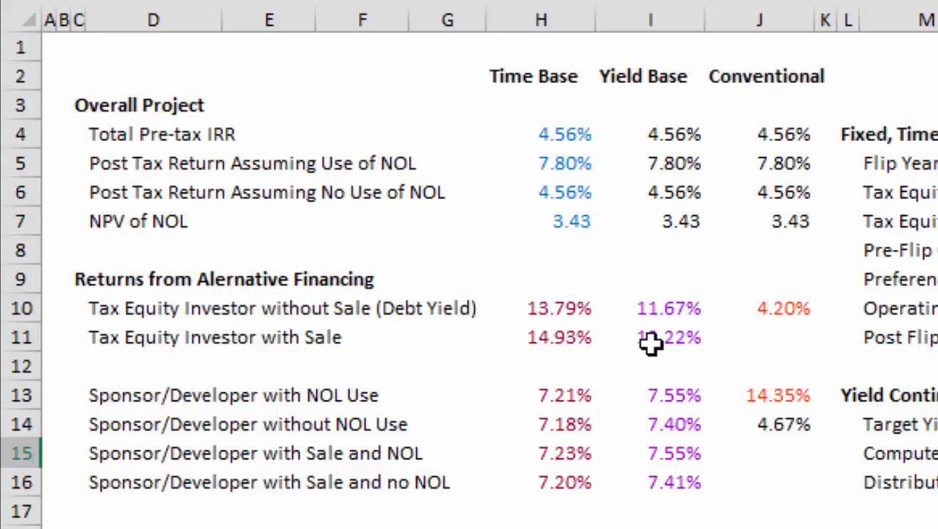
- Trace the Yield Base return of the Tax Equity Investor with Sale to its source cell and return to the dashboard
left_click(694, 337)
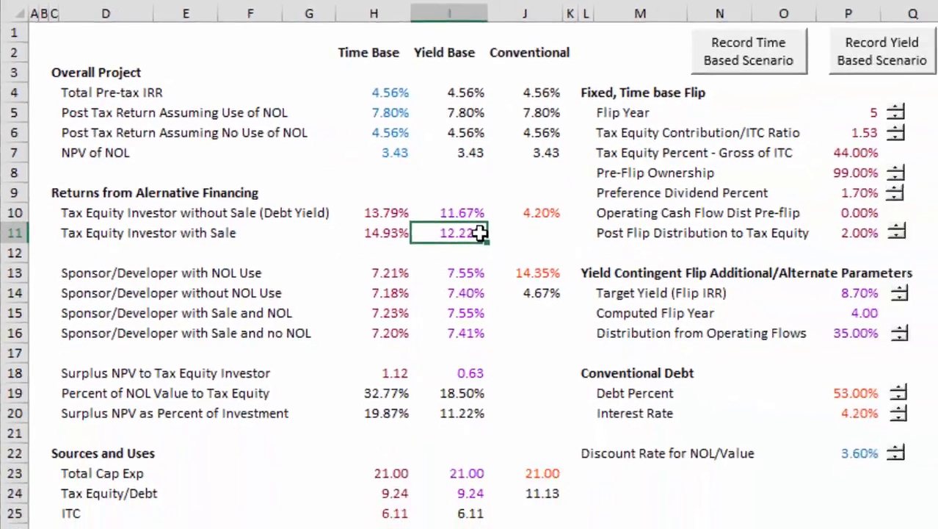
key("ctrl+bracketleft")
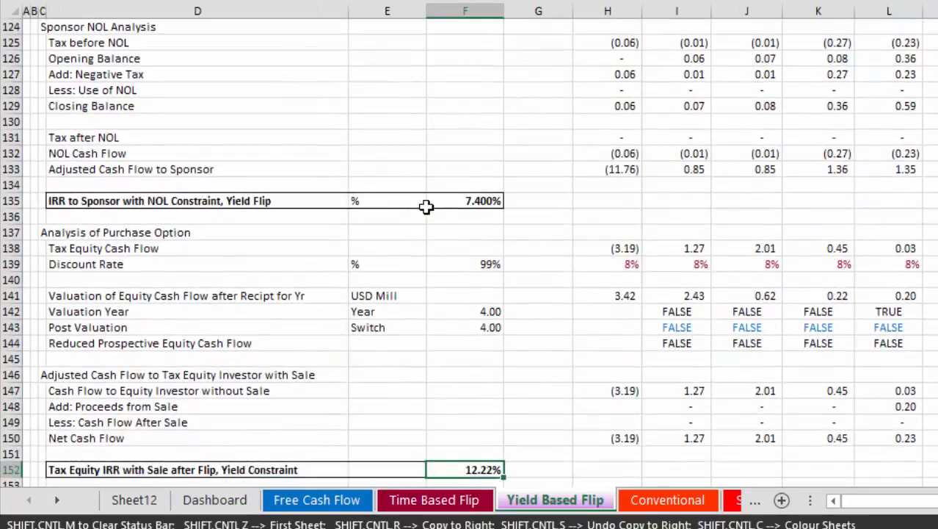
key("F5")
key("Return")
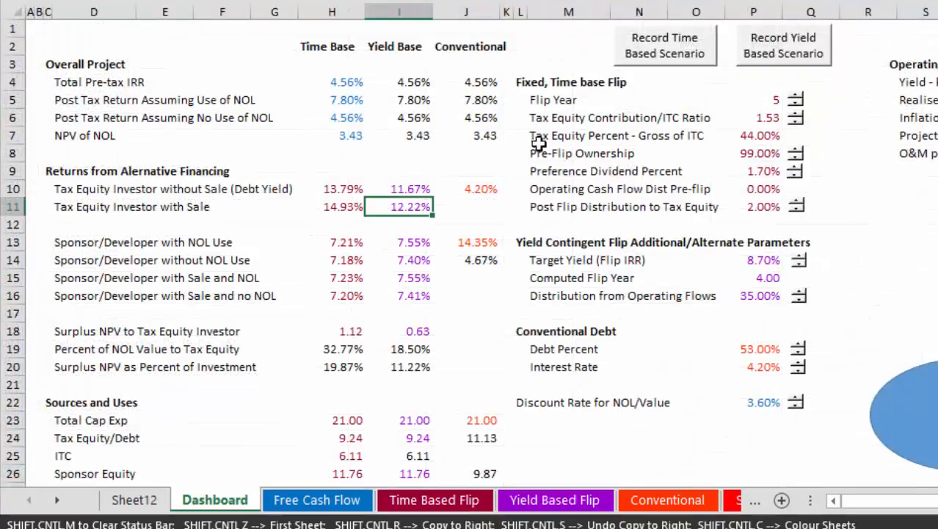
- Lower the Tax Equity Contribution/ITC Ratio of the fixed, time base flip to 1.42
left_click(798, 121)
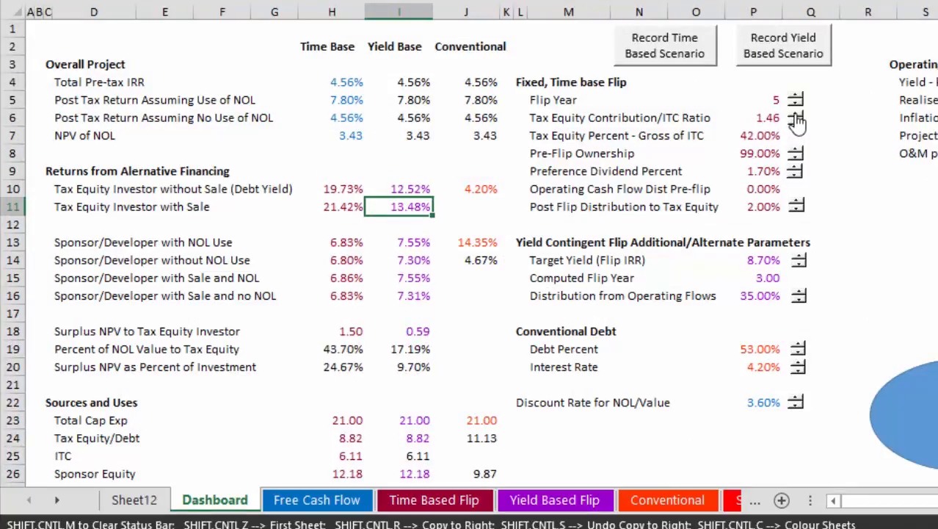
left_click(796, 117)
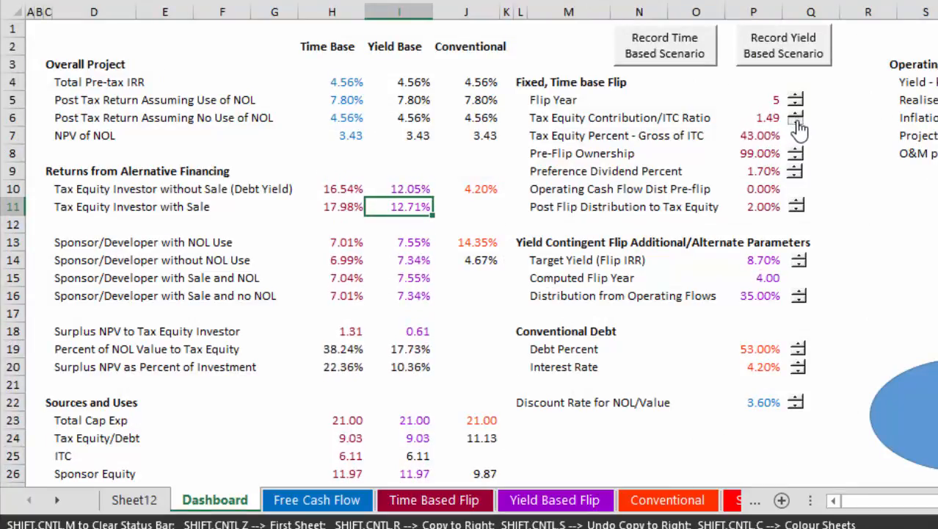
left_click(798, 123)
left_click(798, 123)
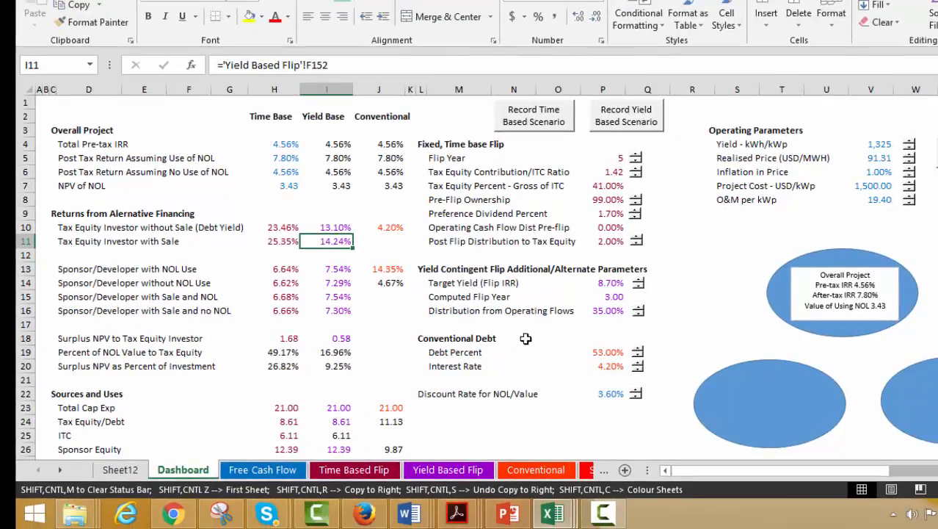
- Set the Target Yield (Flip IRR) of the yield contingent flip to 8.90%
left_click(636, 284)
left_click(638, 283)
left_click(638, 283)
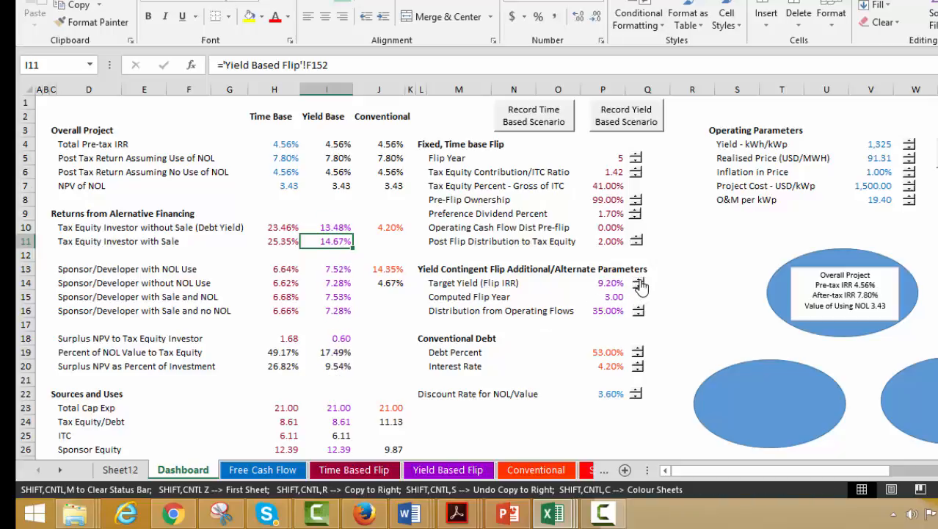
left_click(639, 287)
left_click(638, 287)
left_click(639, 287)
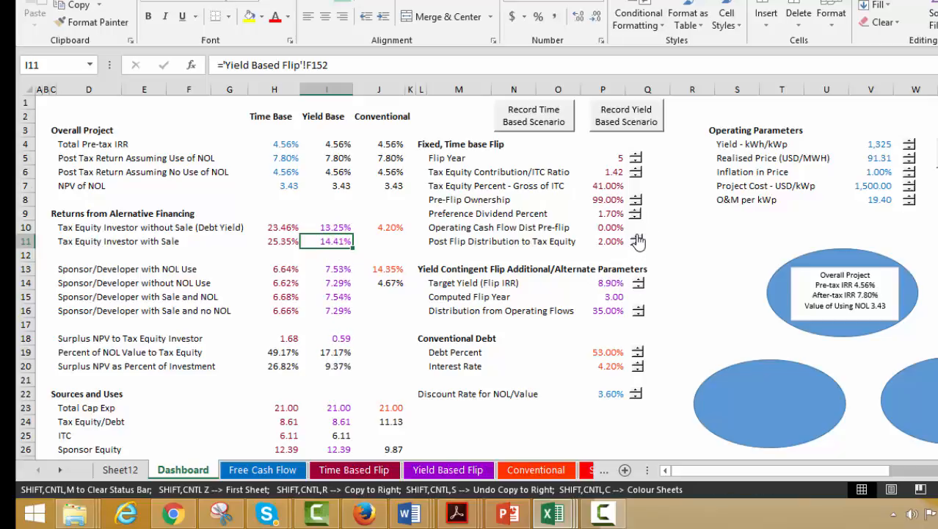
- Set the Post Flip Distribution to Tax Equity to 4.00%
left_click(637, 238)
left_click(637, 238)
left_click(636, 239)
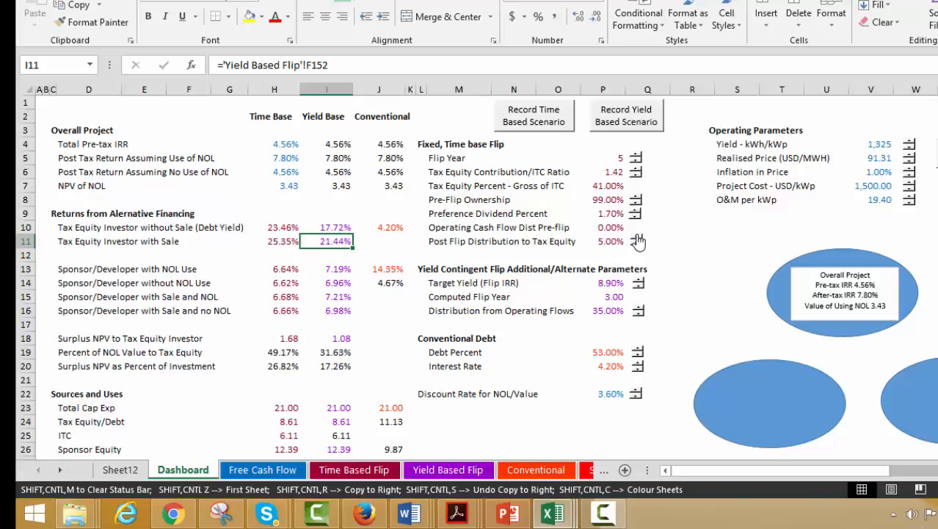
left_click(636, 244)
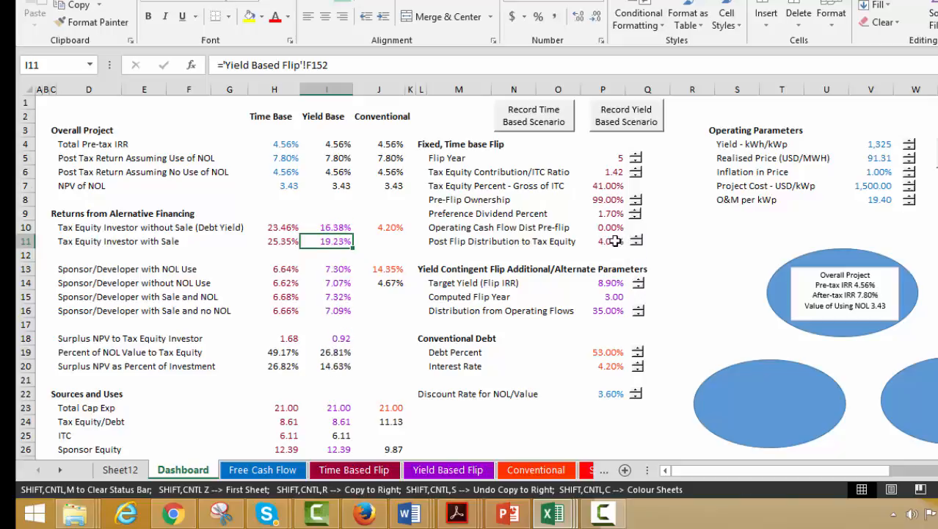
- Highlight the Post Tax Return Assuming No Use of NOL row from its label through the Time Base value
left_click(272, 196)
key("Up")
key("Up")
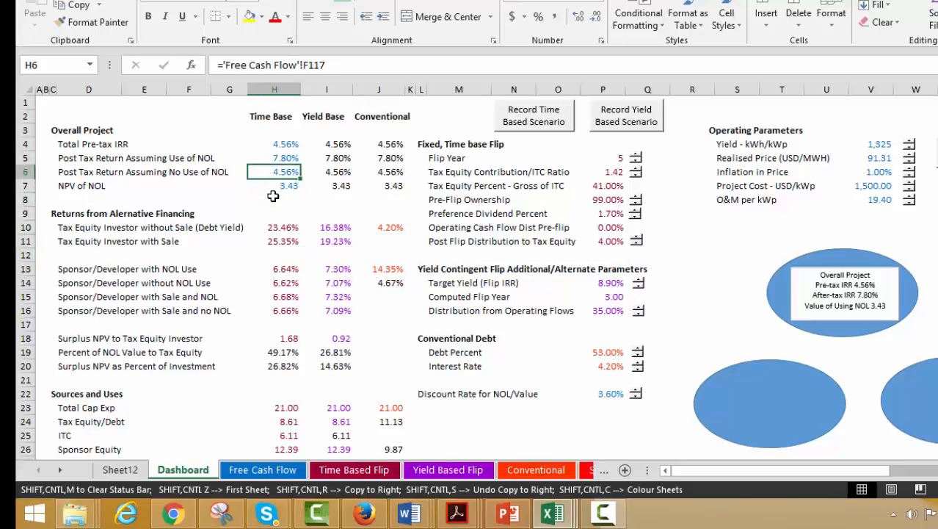
key("Left")
key("Left")
key("Left")
key("Left")
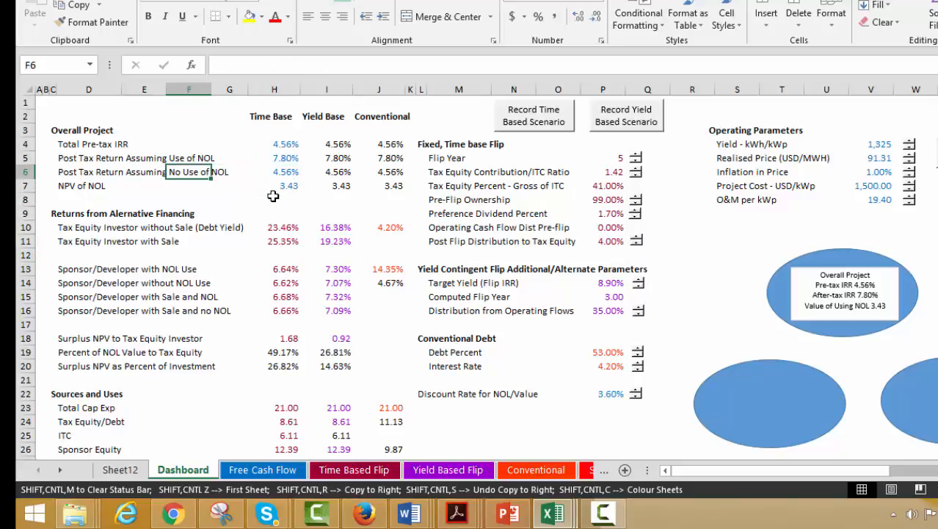
key("shift+Right")
key("shift+Right")
key("shift+Right")
key("shift+Right")
key("shift+Right")
key("shift+Right")
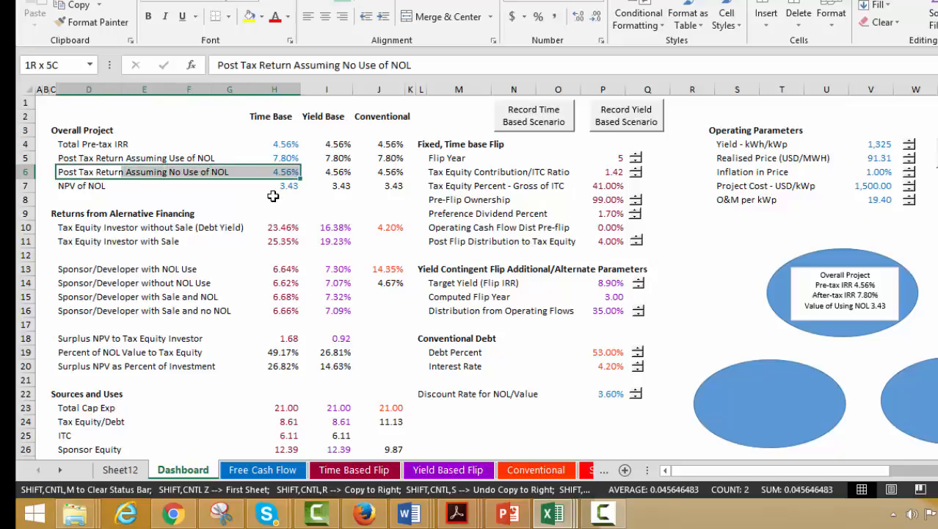
- Highlight both post-tax return rows, with and without use of NOL, across all three financing columns (D5:J6)
key("Up")
key("shift+Right")
key("shift+Right")
key("shift+Right")
key("shift+Right")
key("shift+Right")
key("shift+Right")
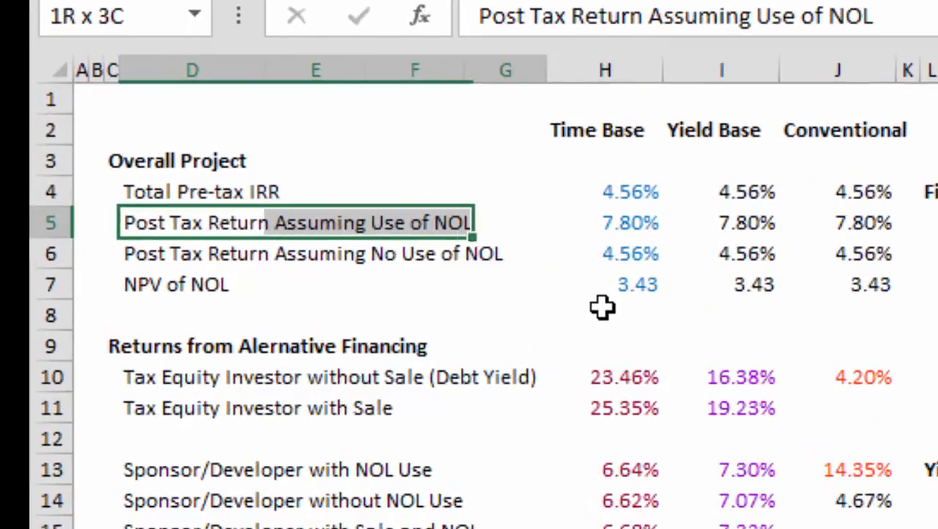
key("shift+Down")
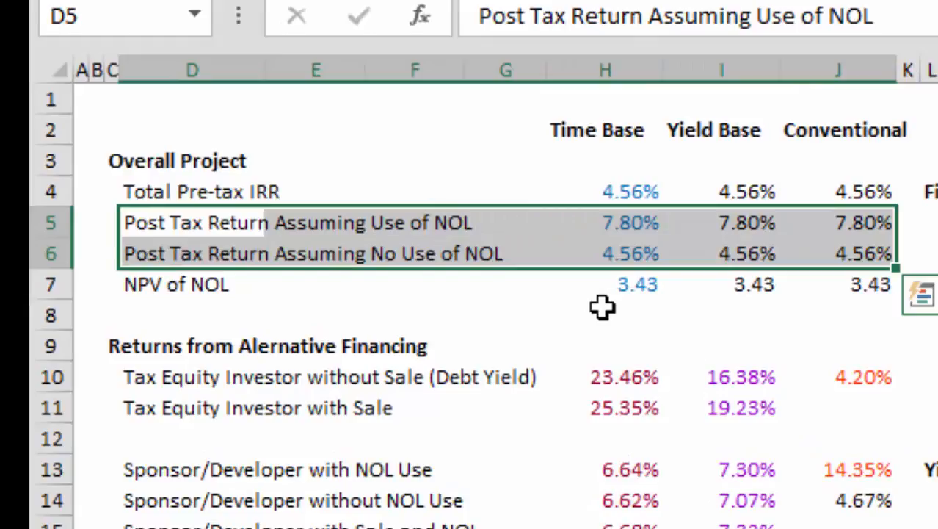
- Compare the overall project's post-tax return with NOL use across the three financing columns, including the NPV of NOL
key("Up")
key("Down")
key("Right")
key("Right")
key("Right")
key("Right")
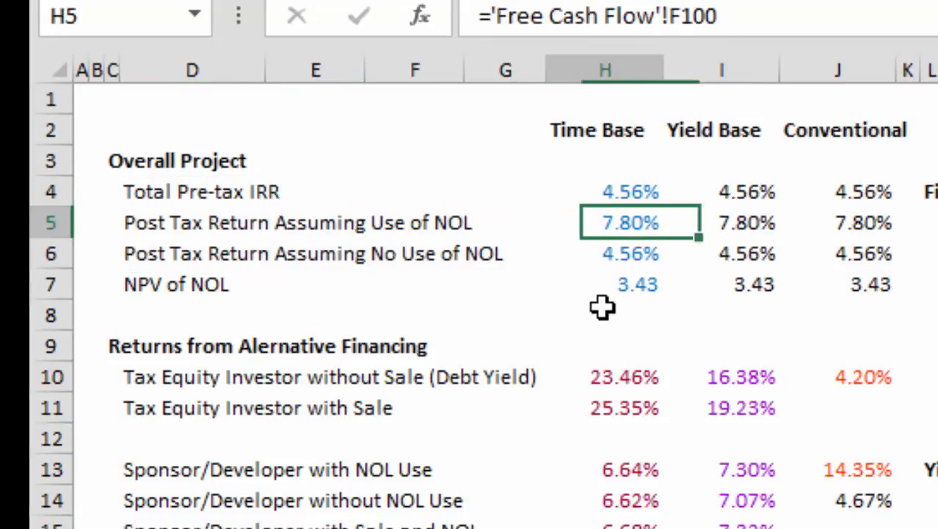
key("Right")
key("Right")
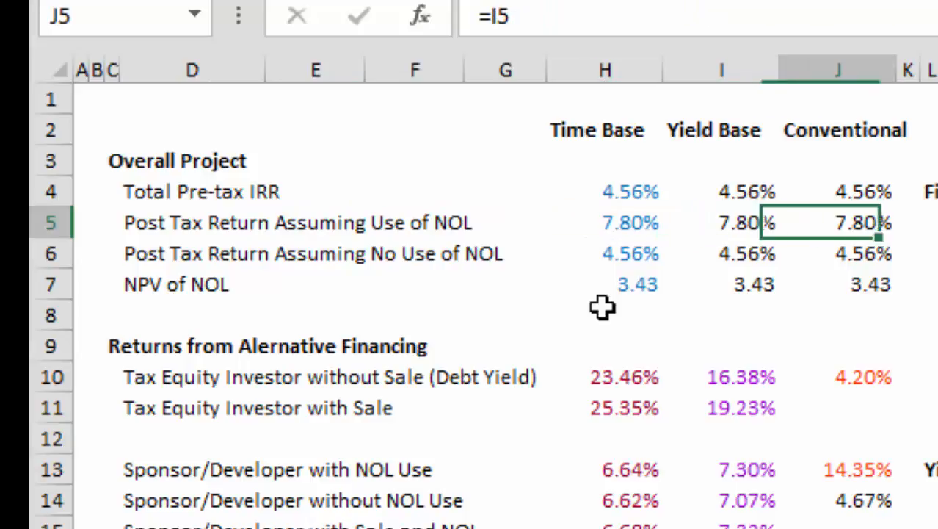
key("Left")
key("Left")
key("Left")
key("Right")
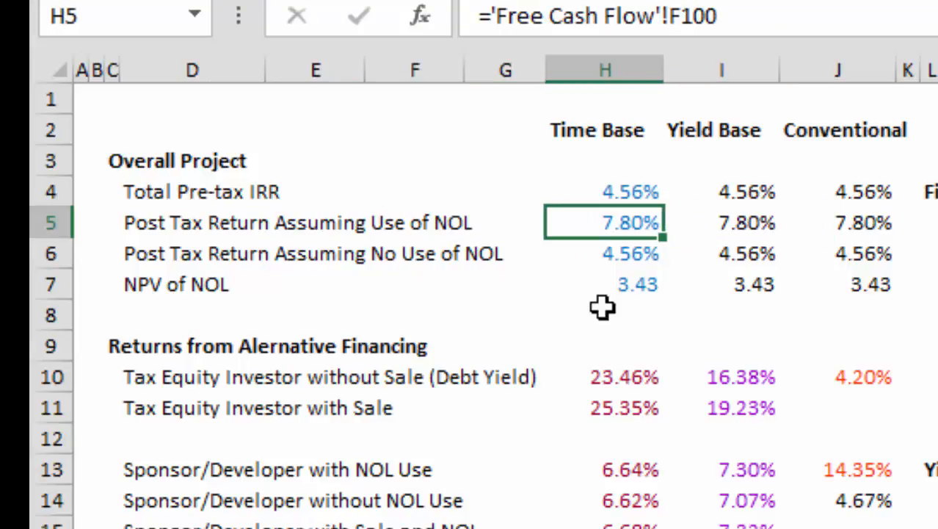
key("Right")
key("Down")
key("Down")
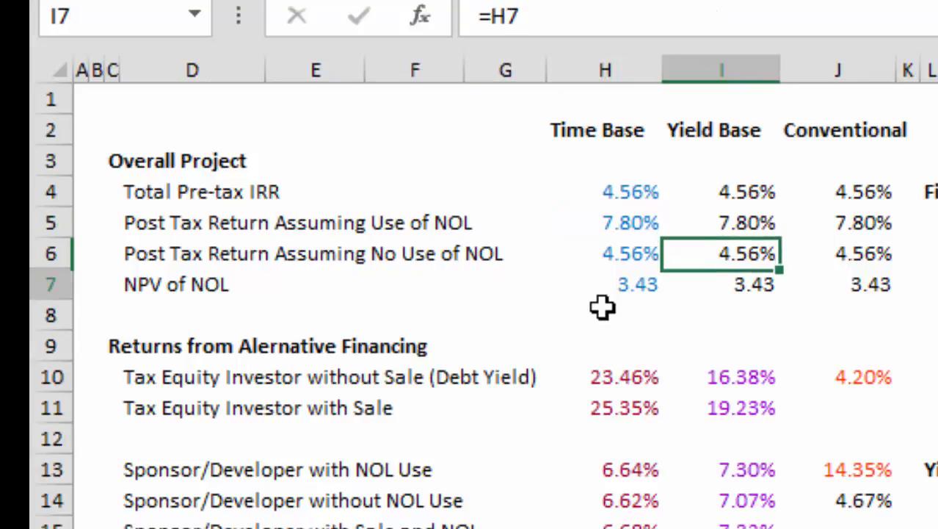
- Examine the Conventional financing returns of the sponsor/developer with and without NOL use
key("Down")
key("Down")
key("Down")
key("Down")
key("Down")
key("Down")
key("Down")
key("Down")
key("Right")
key("Right")
key("Up")
key("Up")
key("Up")
key("Left")
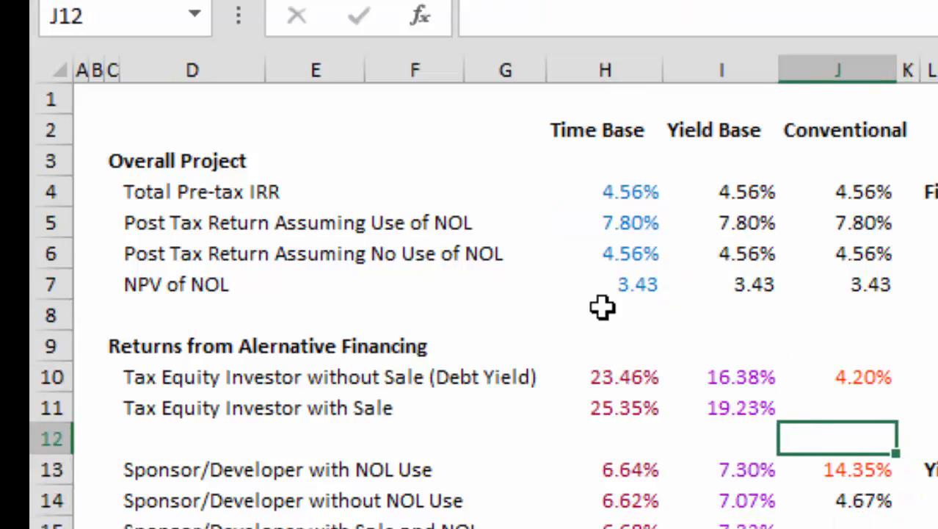
key("Down")
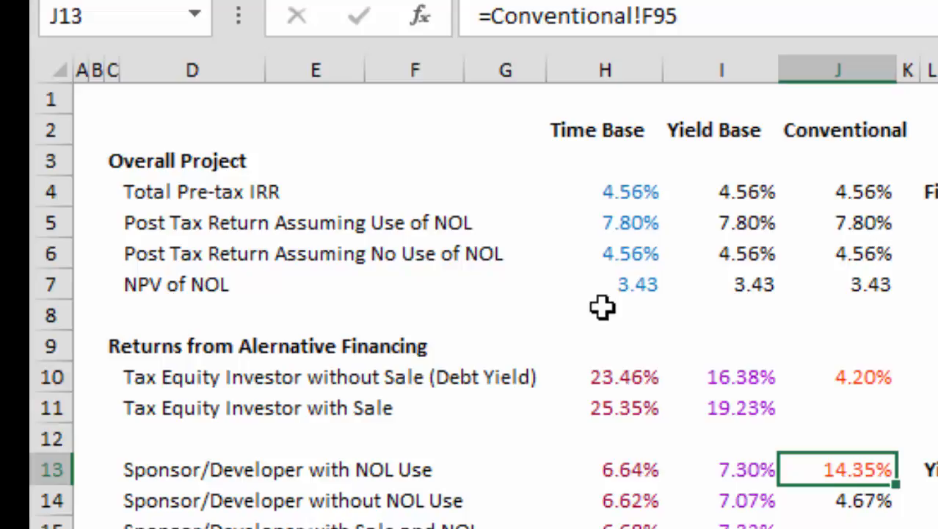
key("Down")
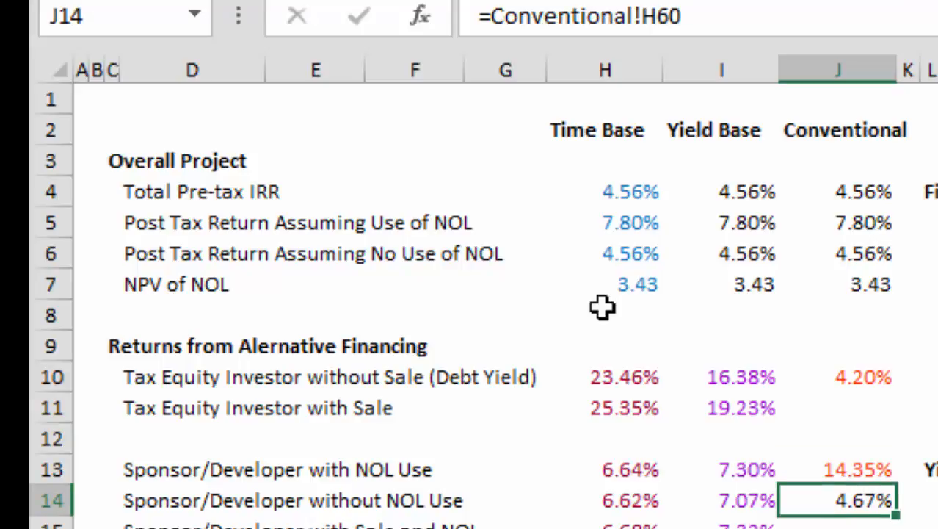
- Compare the project's post-tax return without NOL use with the debt yield in the Conventional column
key("Up")
key("Up")
key("Up")
key("Up")
key("Up")
key("Up")
key("Up")
key("Up")
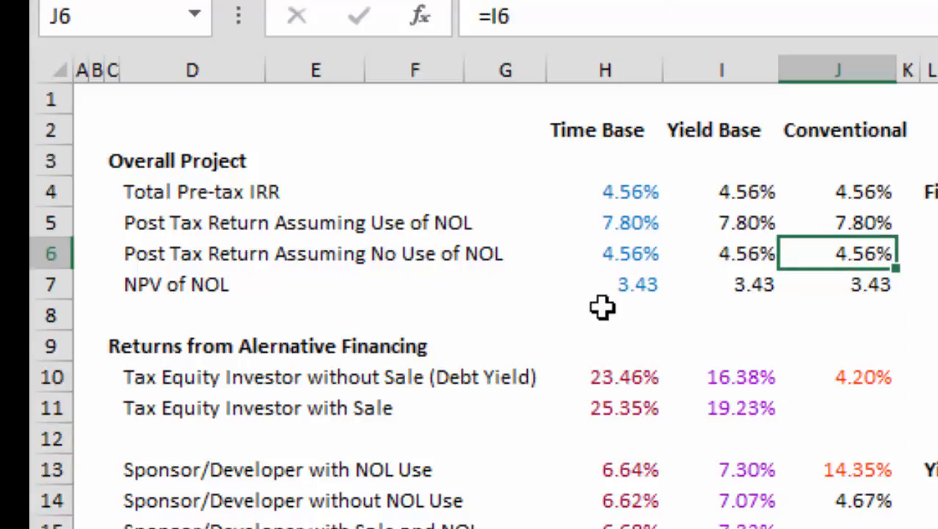
key("Down")
key("Down")
key("Down")
key("Down")
key("Down")
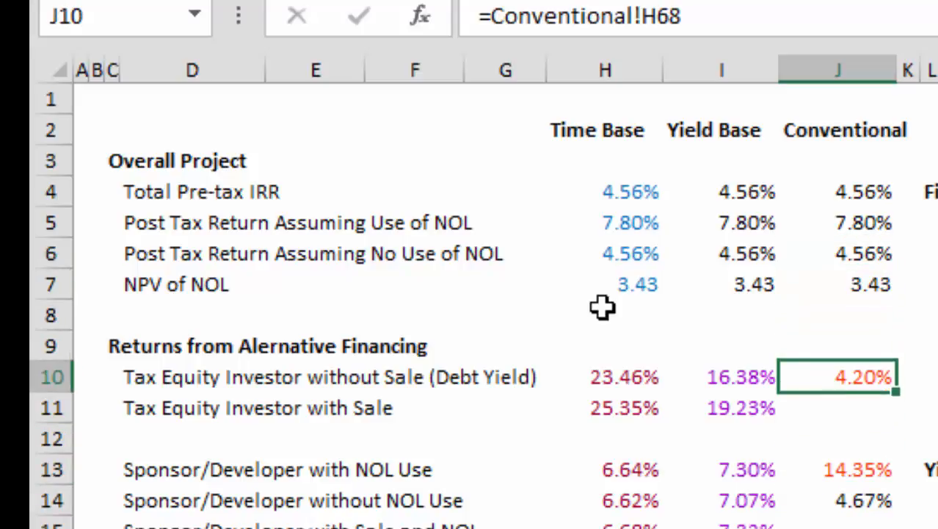
- Compare the tax equity investor returns with and without sale between the Time Base and Yield Base columns
key("Left")
key("Left")
key("Up")
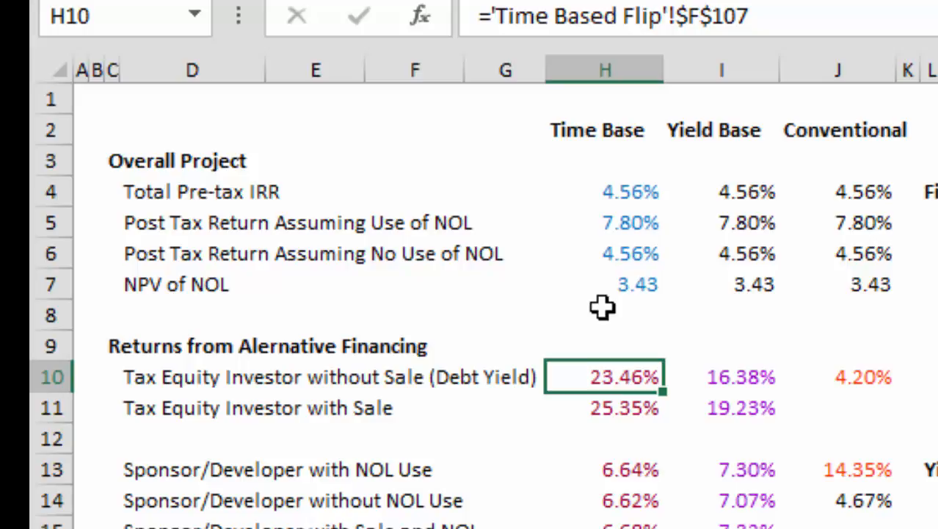
key("Down")
key("Up")
key("Right")
key("Down")
key("Left")
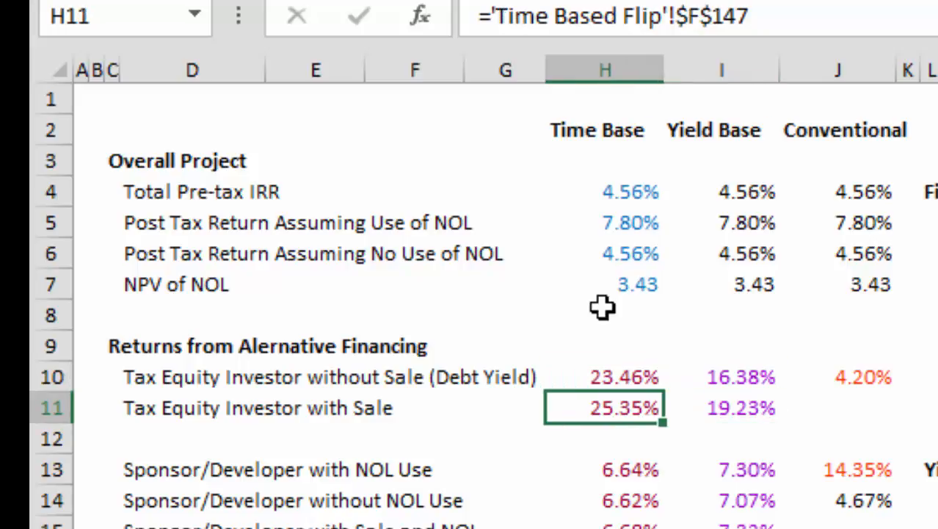
key("Up")
key("Right")
- Compare the sponsor/developer returns across the Conventional, Yield Base and Time Base columns
key("Down")
key("Down")
key("Down")
key("Right")
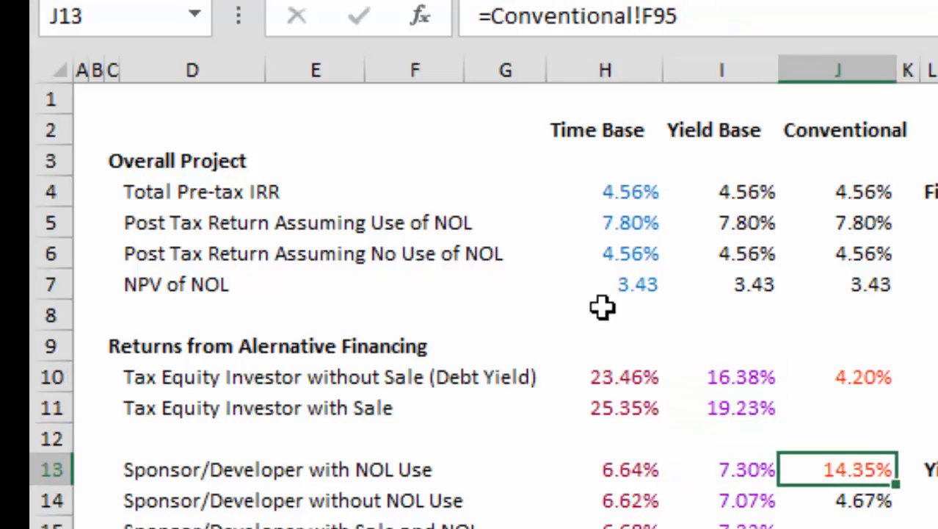
key("Left")
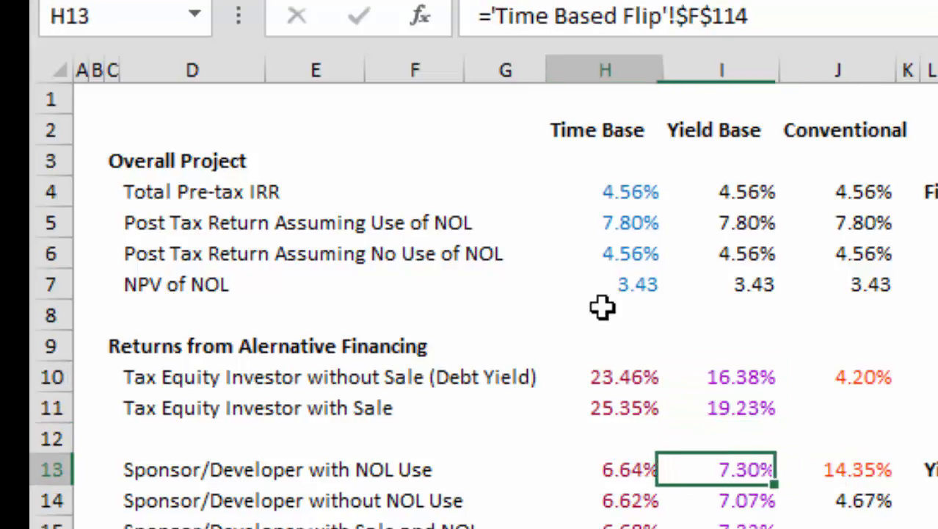
key("Left")
key("Right")
key("Down")
key("Down")
key("Left")
key("Left")
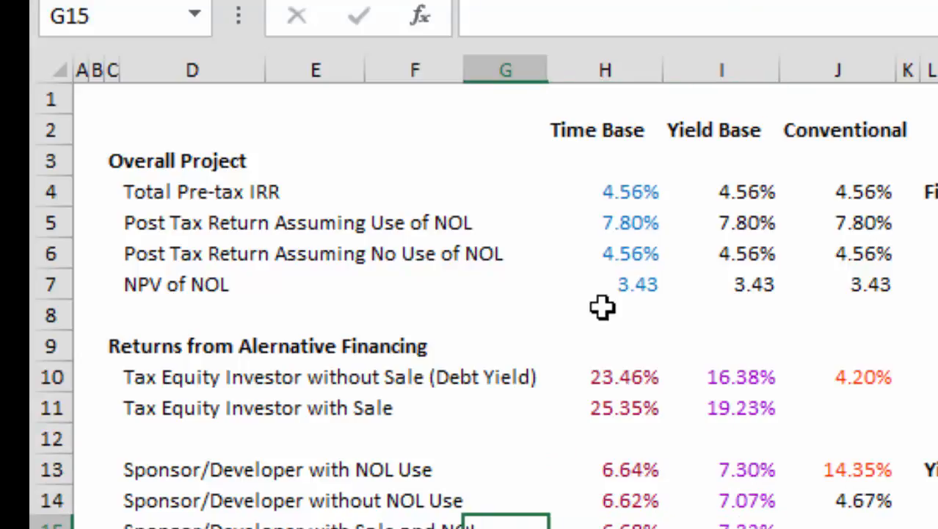
key("Up")
key("Right")
key("Up")
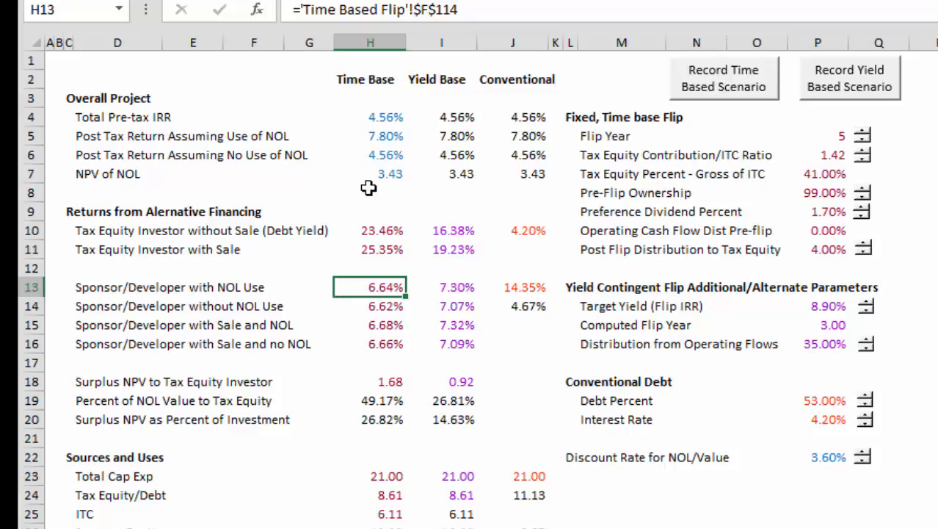
- Review the tax equity investor returns for the Time Base and Yield Base flips again
left_click(375, 232)
key("Right")
key("Down")
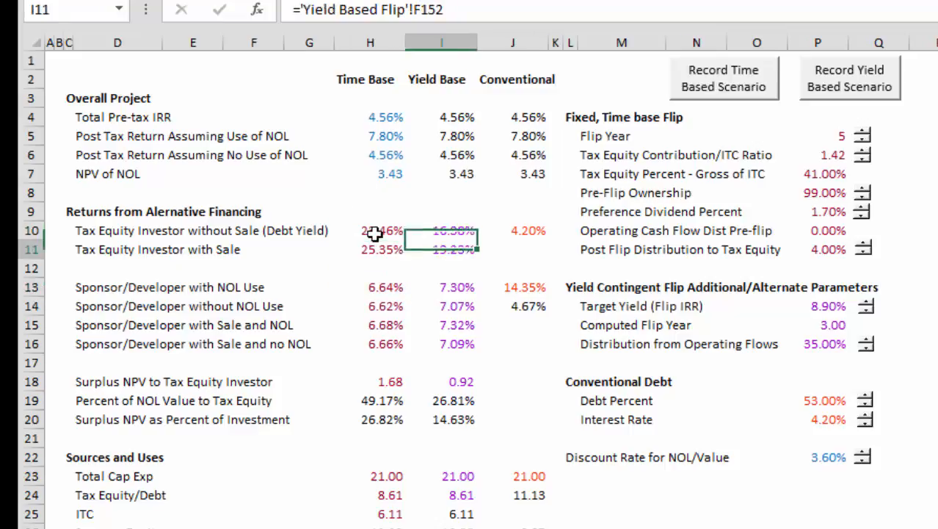
key("Left")
key("Up")
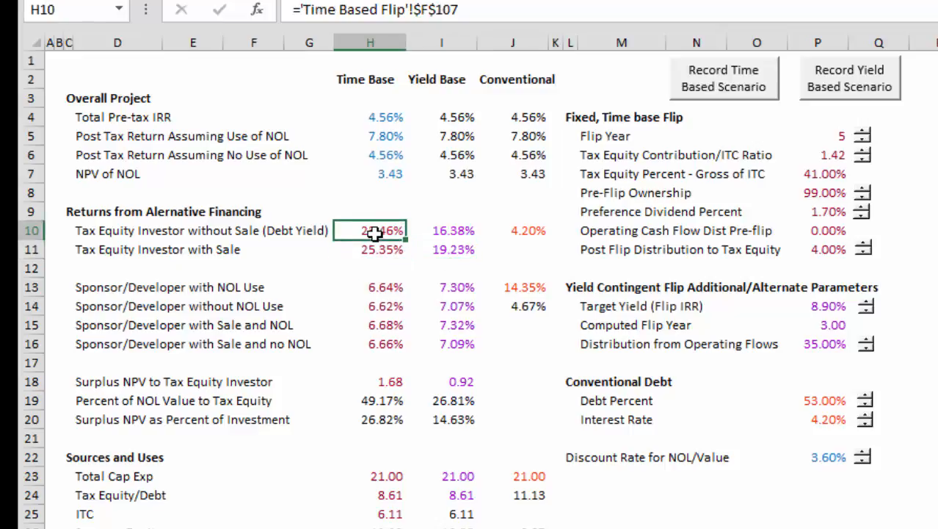
key("Right")
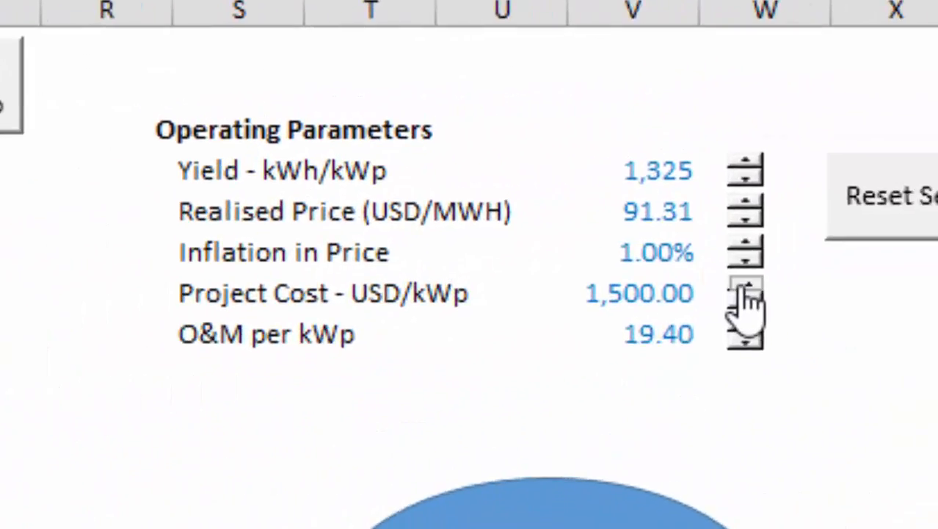
- Set the project cost to 1,530 USD/kWp and O&M per kWp to 18.60 in the operating parameters
left_click(741, 286)
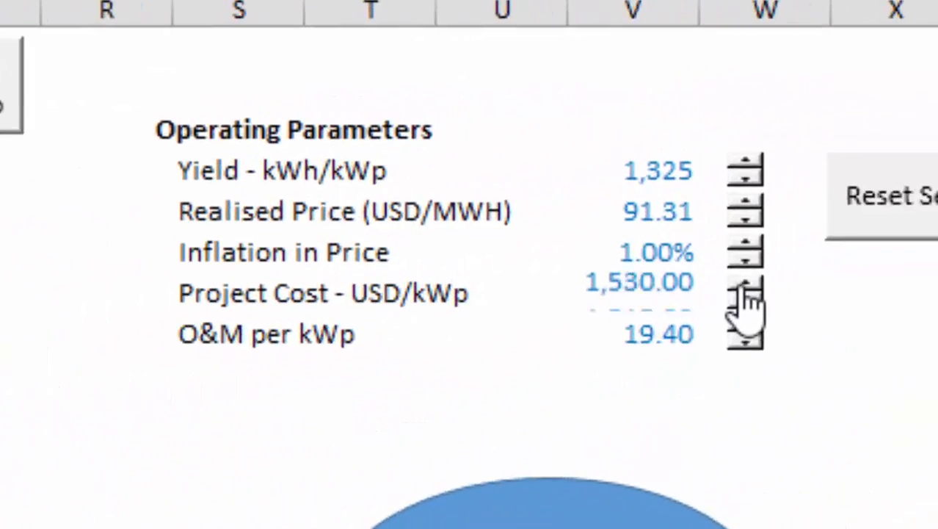
left_click(743, 288)
left_click(749, 307)
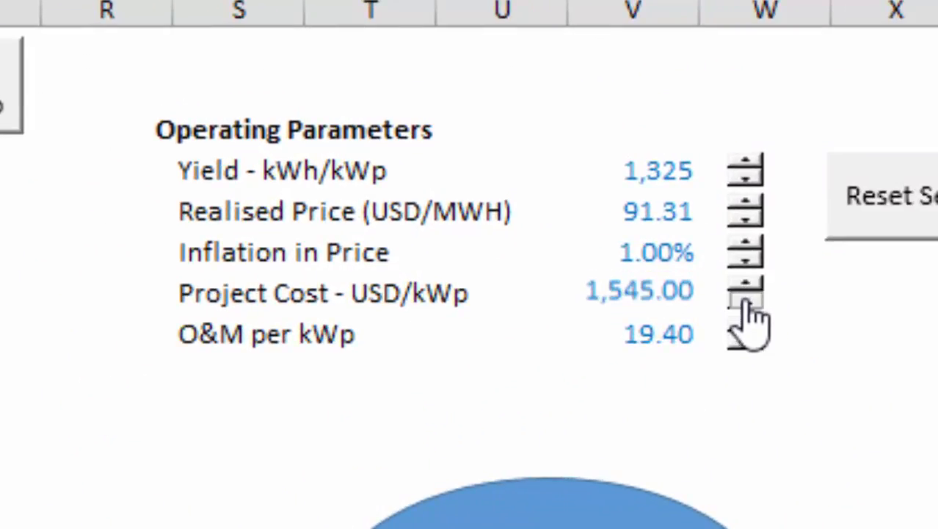
left_click(745, 302)
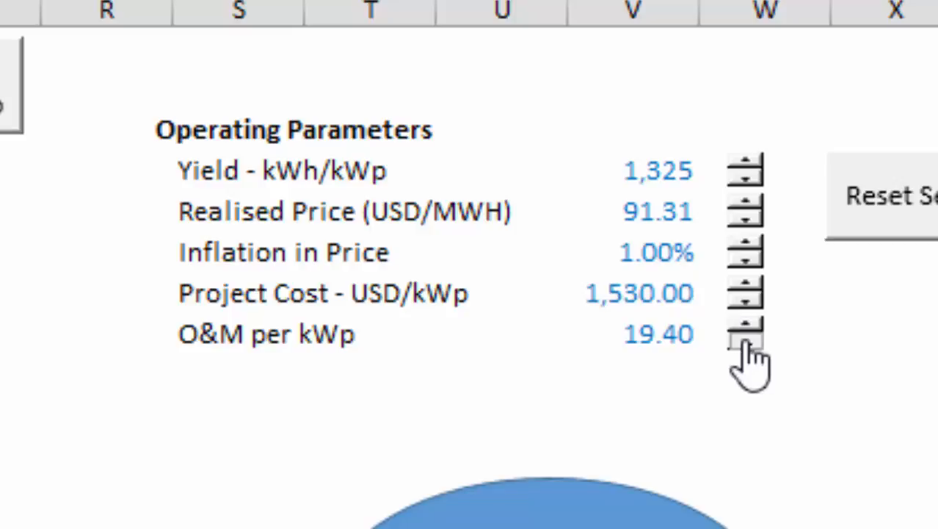
left_click(745, 341)
left_click(745, 341)
left_click(745, 341)
left_click(745, 341)
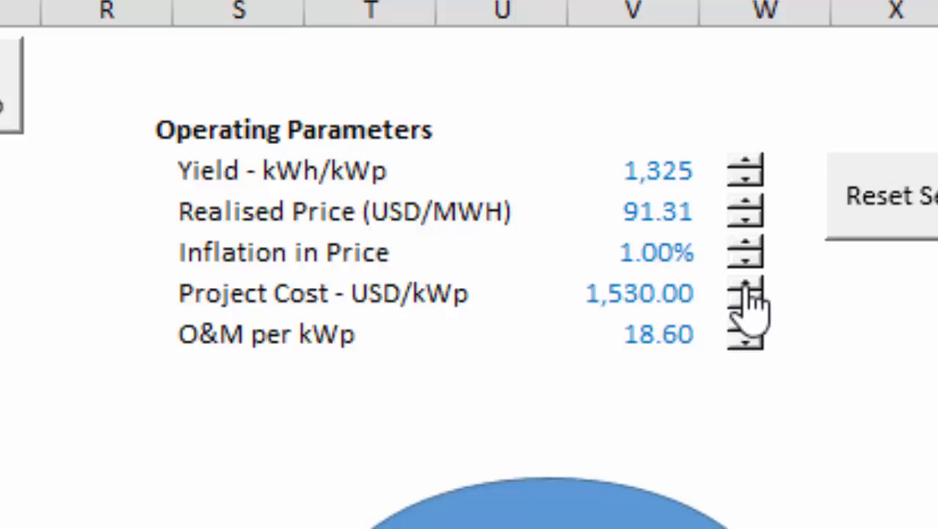
- Set the project cost to 1,575 USD/kWp and O&M per kWp to 17.80 in the operating parameters
left_click(748, 289)
left_click(748, 288)
left_click(747, 288)
left_click(748, 288)
left_click(747, 288)
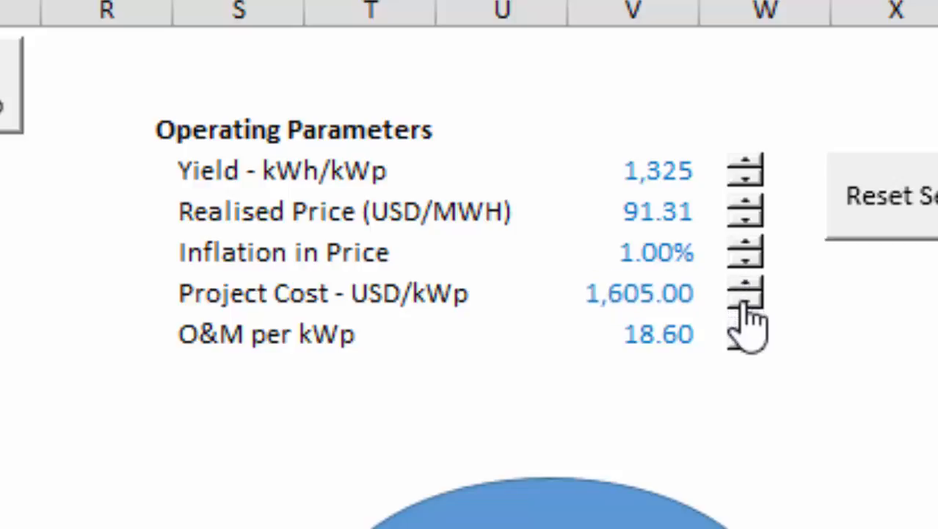
left_click(744, 303)
left_click(744, 302)
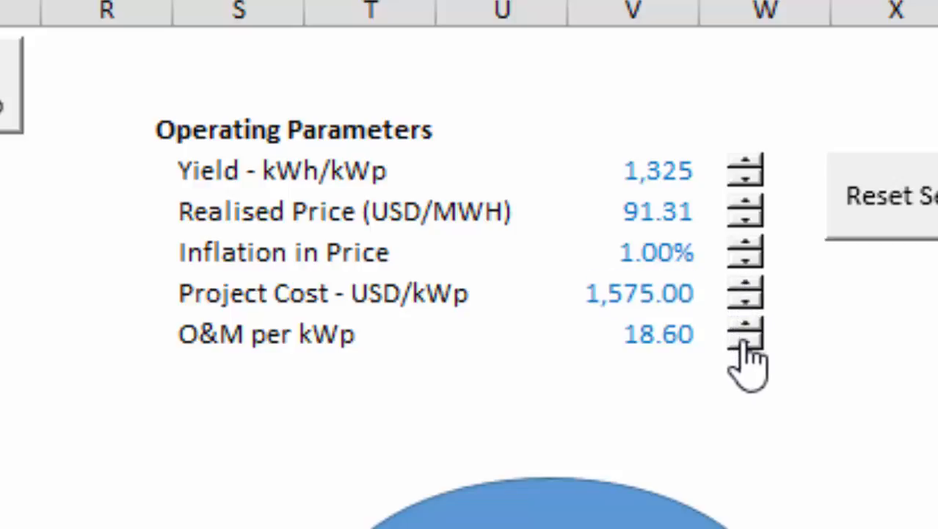
left_click(744, 340)
left_click(745, 340)
left_click(235, 471)
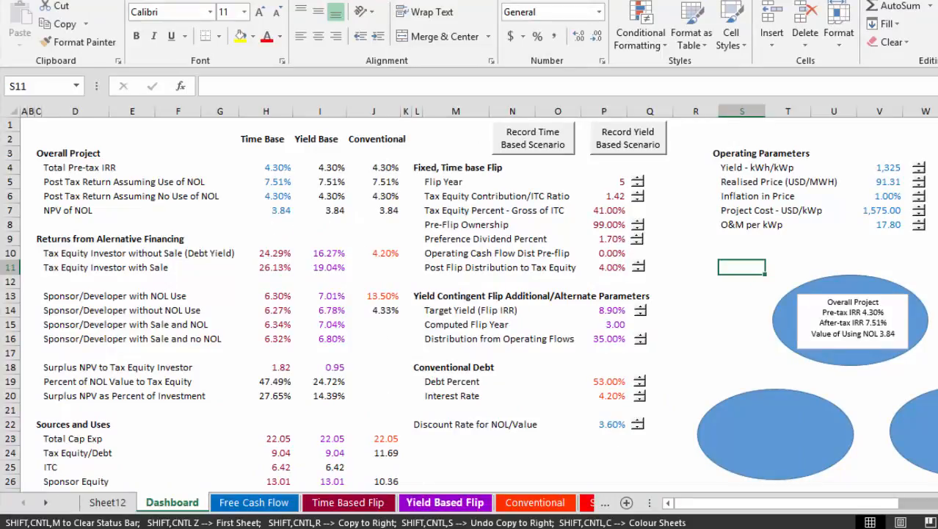
- Switch to the Scenario Reporter workbook and examine the Column Scenario Number formula in the Scenario Output settings block
left_click(544, 528)
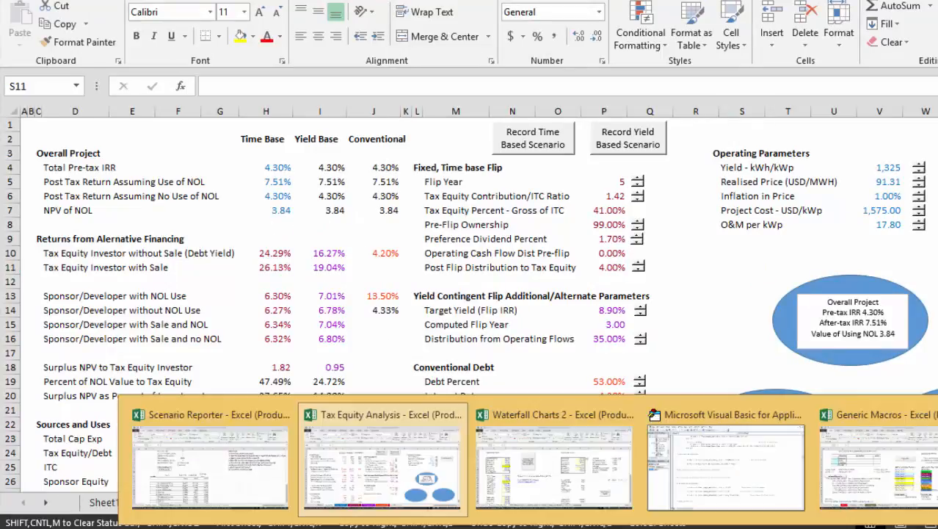
left_click(247, 496)
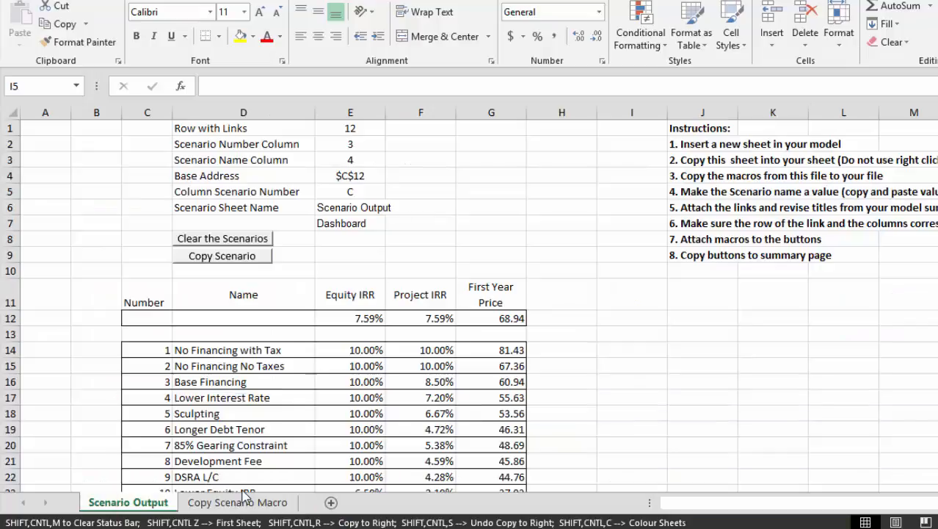
left_click(514, 185)
key("Up")
key("Up")
key("Up")
key("Up")
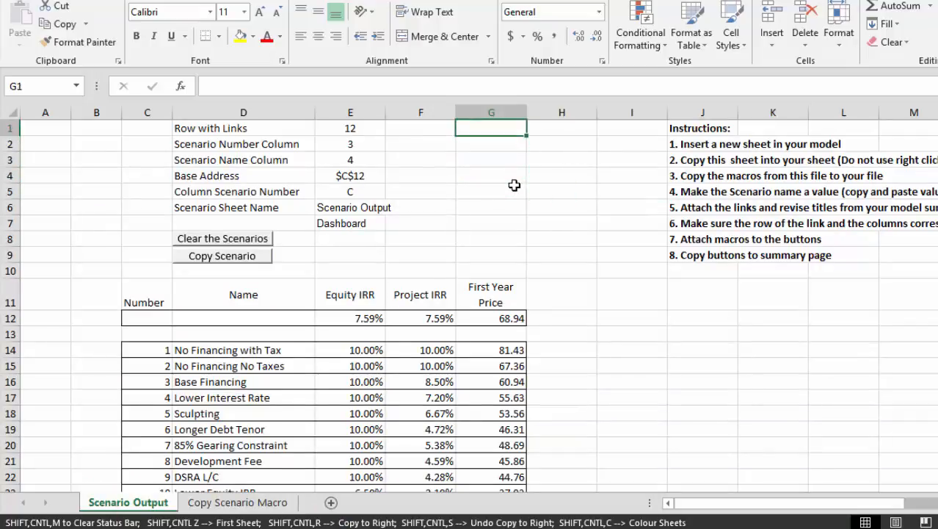
key("Left")
key("Left")
key("Left")
key("Down")
key("Down")
key("Down")
key("Down")
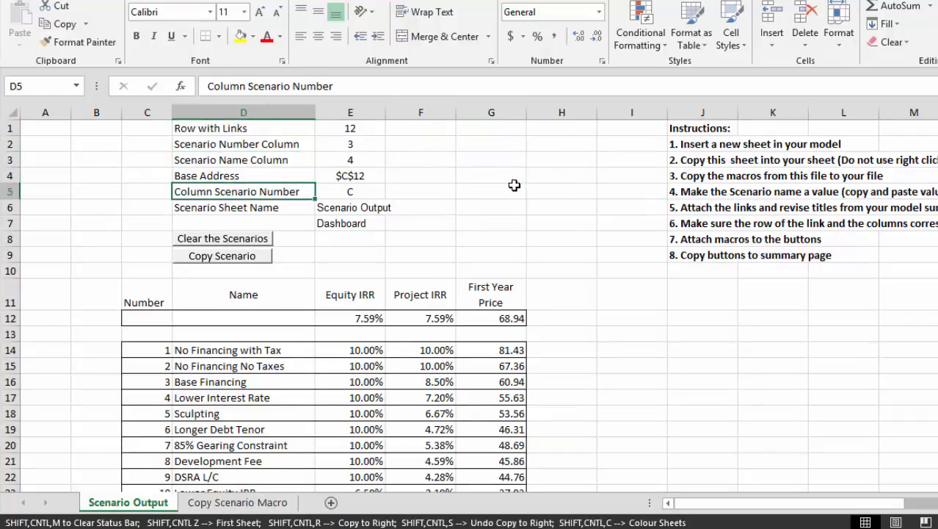
key("Right")
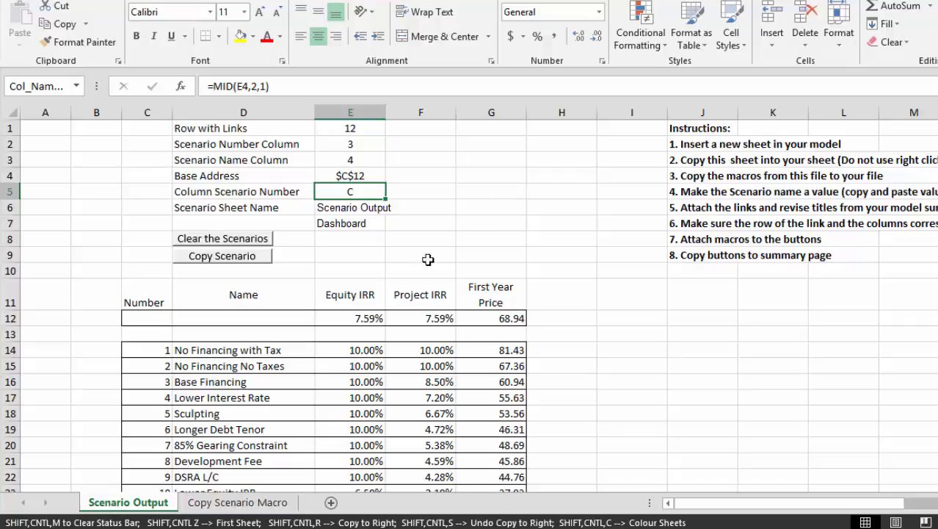
- Switch to Firefox, open the edbodmer home page in a new tab and look through its model thumbnails and files
left_click(193, 527)
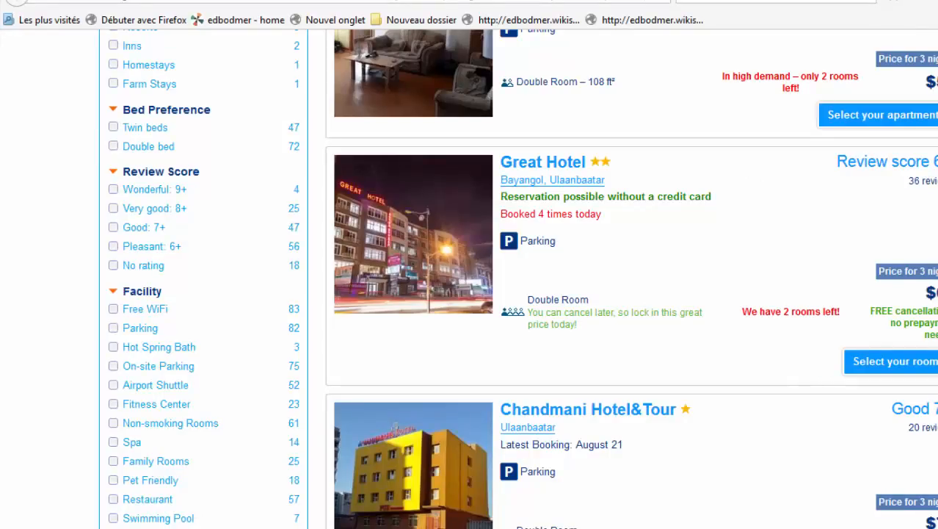
key("ctrl+t")
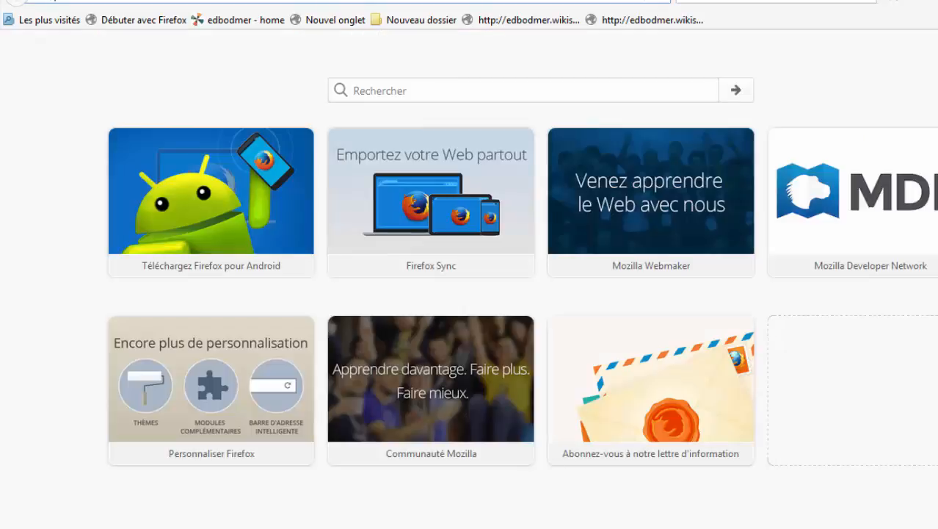
type("ed")
key("Return")
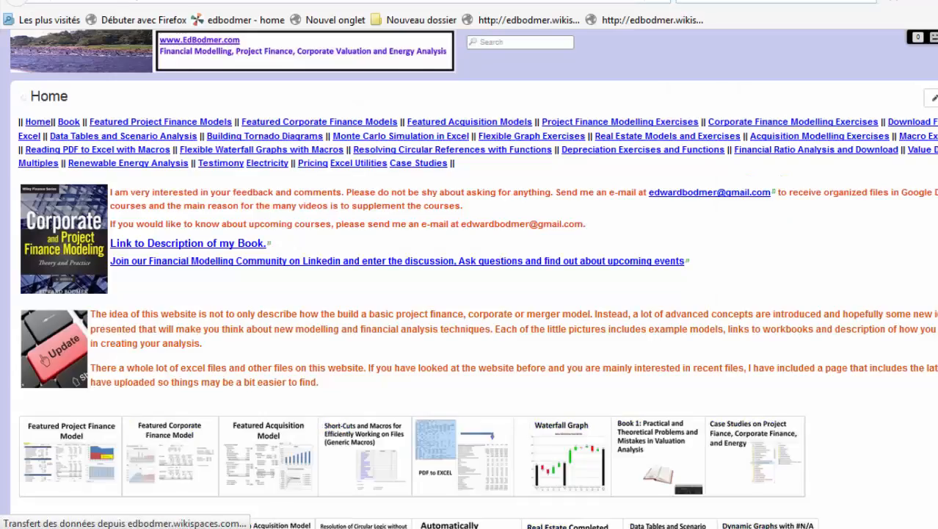
scroll(470, 294, "down", 5)
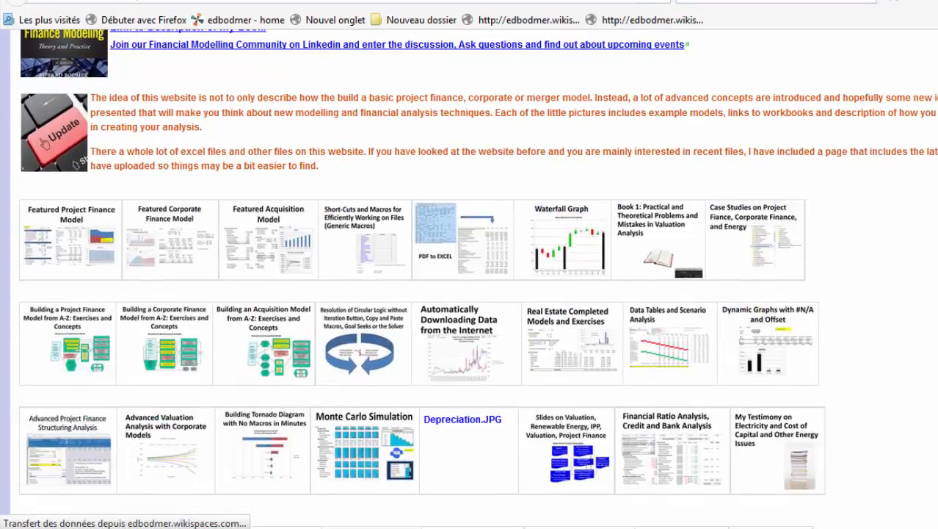
scroll(470, 293, "up", 3)
scroll(470, 293, "down", 5)
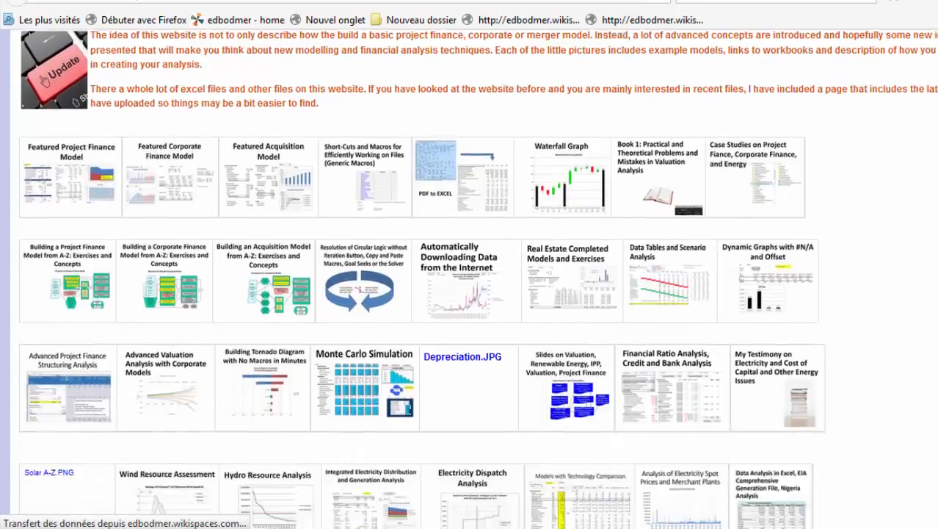
scroll(470, 103, "down", 5)
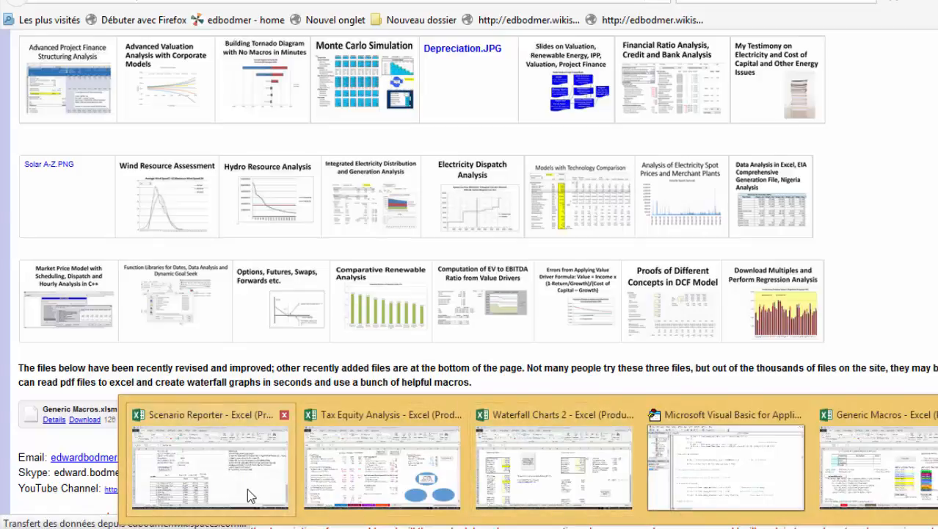
- Switch back to the Scenario Reporter workbook and examine the Row with Links formula in the settings block
left_click(247, 489)
left_click(478, 215)
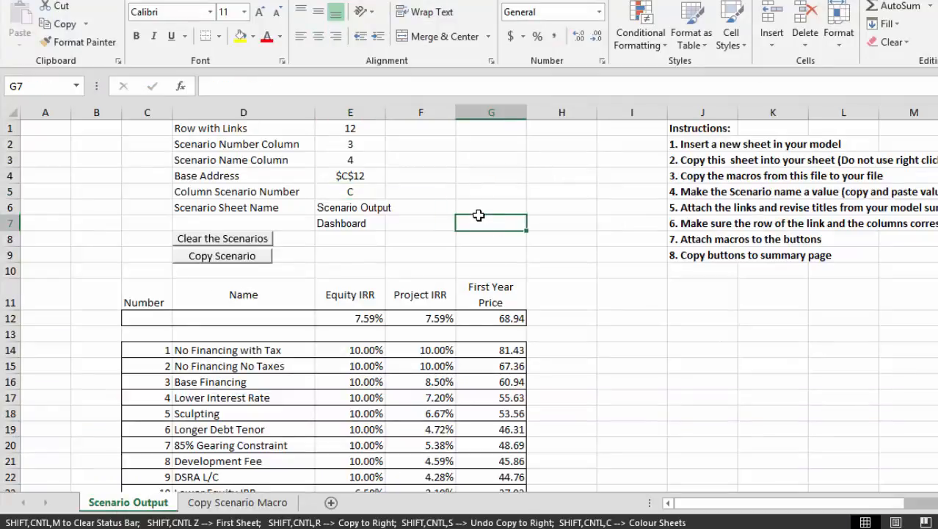
key("Left")
key("Left")
key("Up")
key("Up")
key("Up")
key("Up")
key("Up")
key("Up")
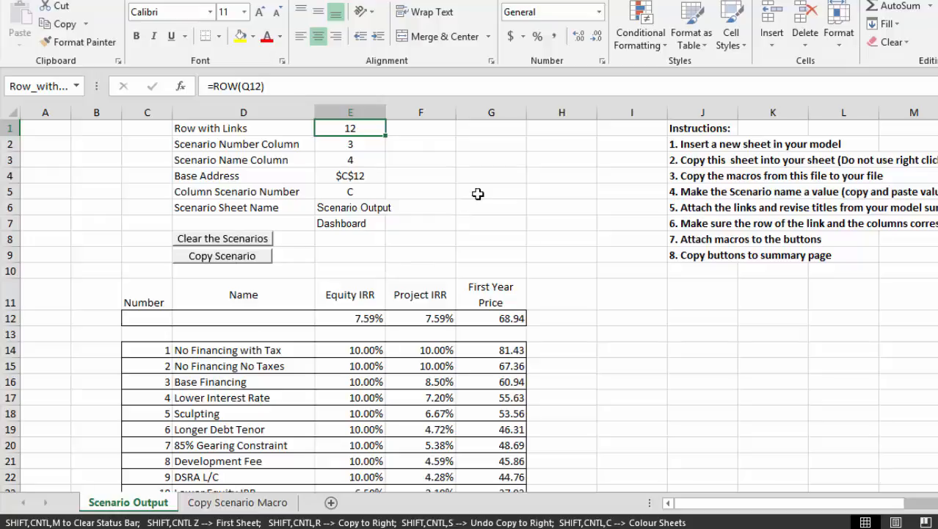
- Read instructions 1 to 4 on inserting a sheet, copying this sheet and its macros, and fixing the scenario name
left_click(682, 146)
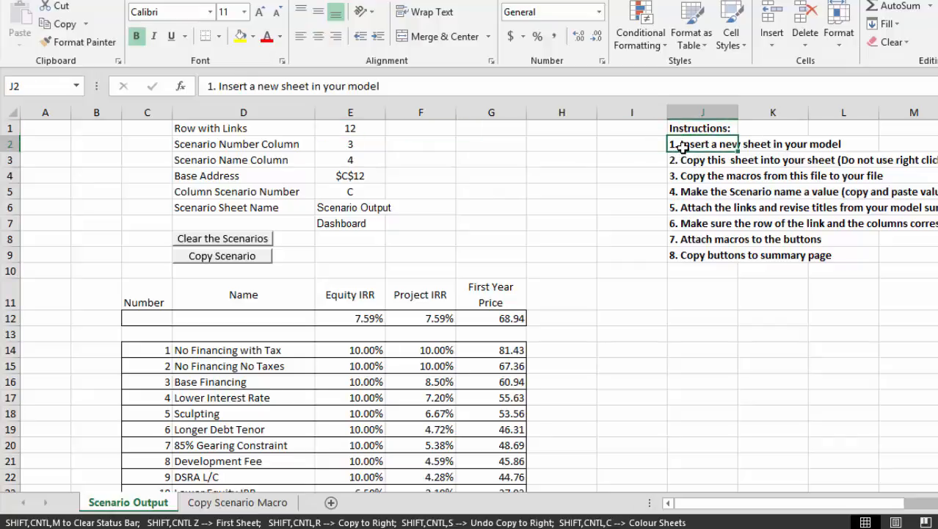
key("Down")
key("Up")
key("Down")
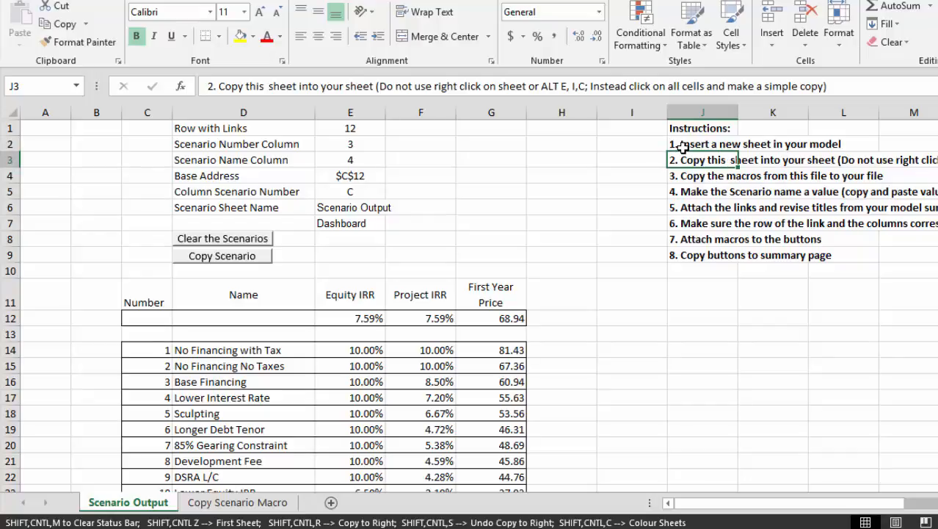
key("Down")
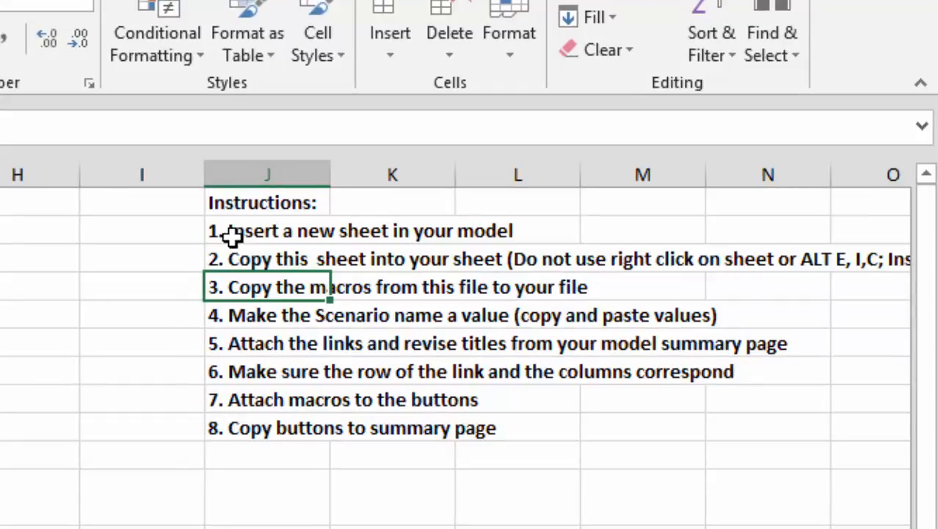
key("Down")
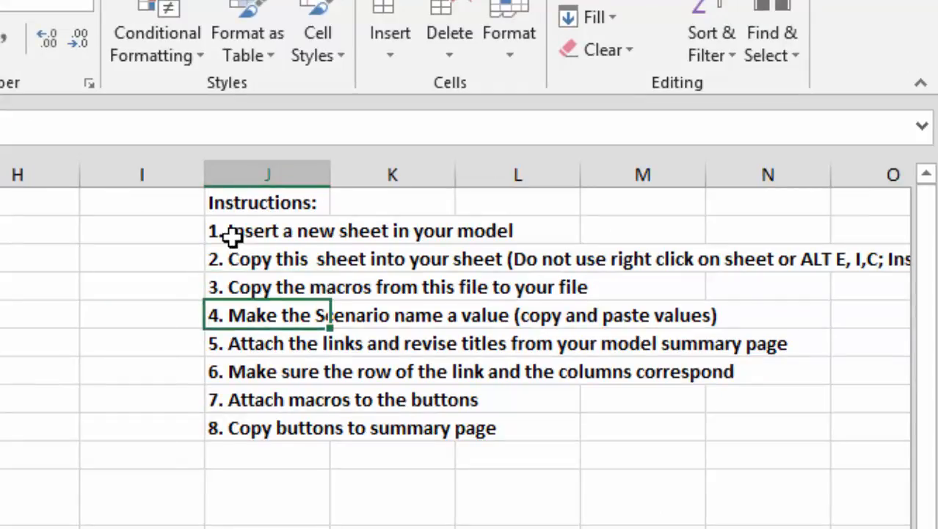
key("Up")
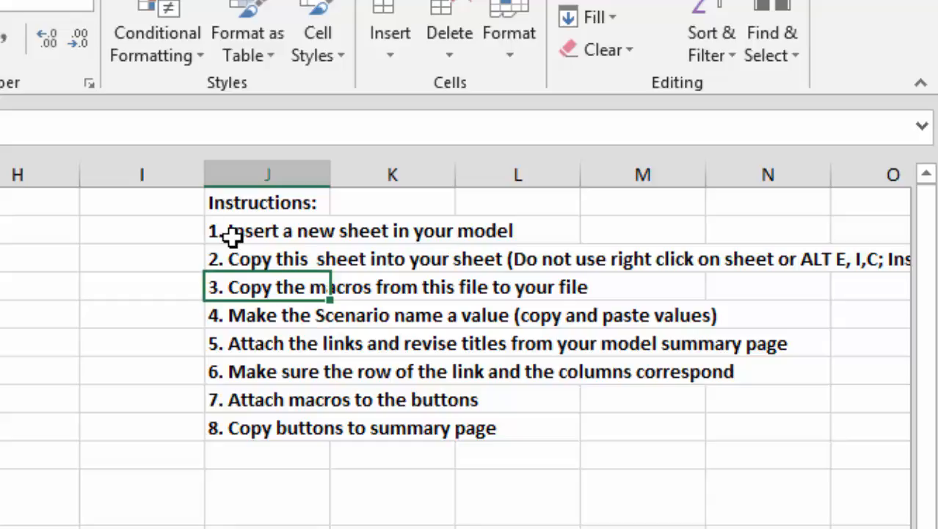
key("Down")
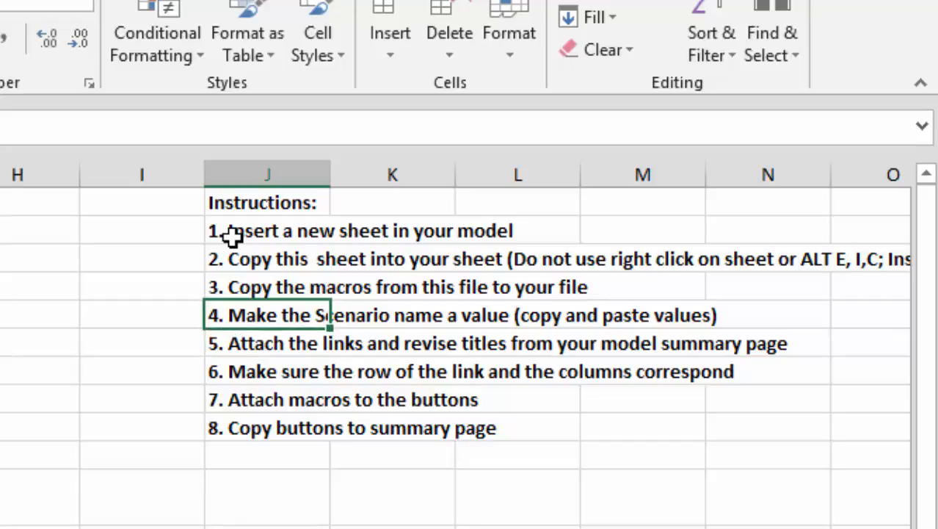
- Examine the Scenario Sheet Name formula that instruction 4 says to turn into a value
key("Down")
key("Up")
key("Left")
key("Left")
key("Left")
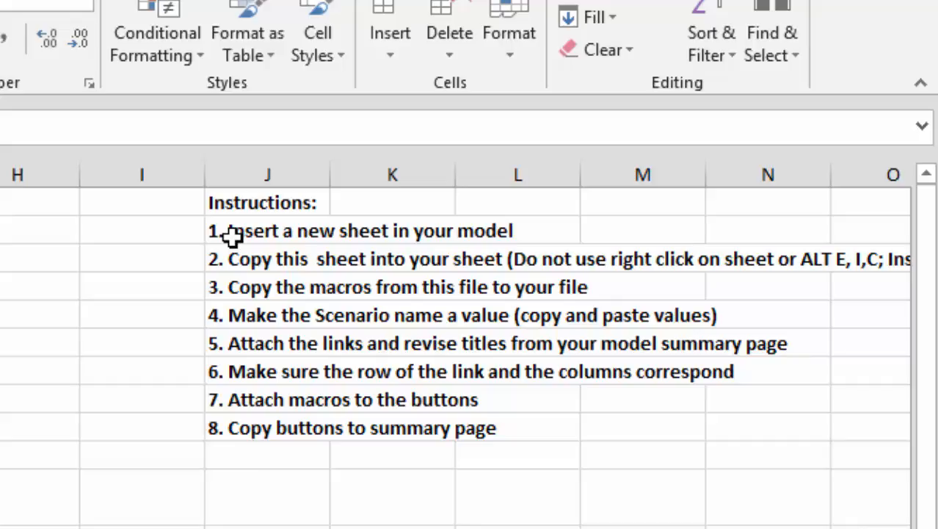
key("Down")
key("Right")
key("Right")
key("Right")
key("Up")
key("Left")
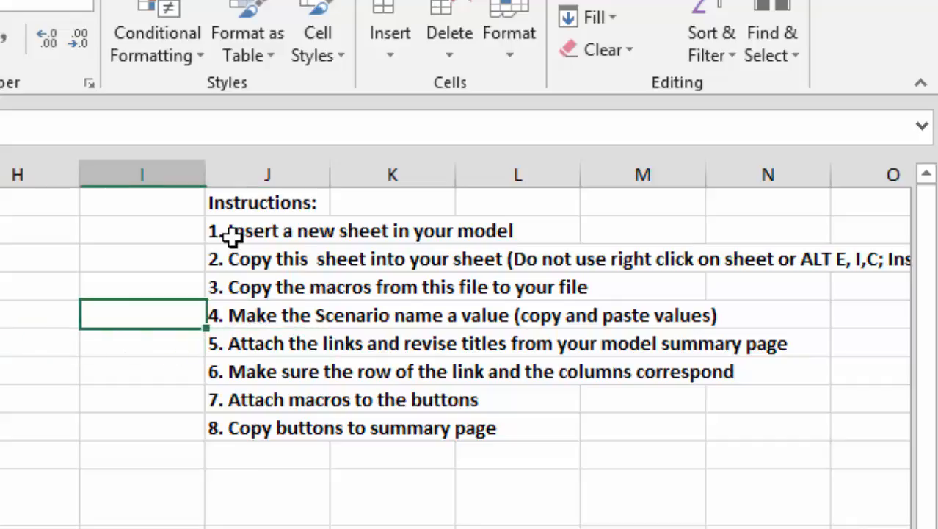
key("Left")
key("Left")
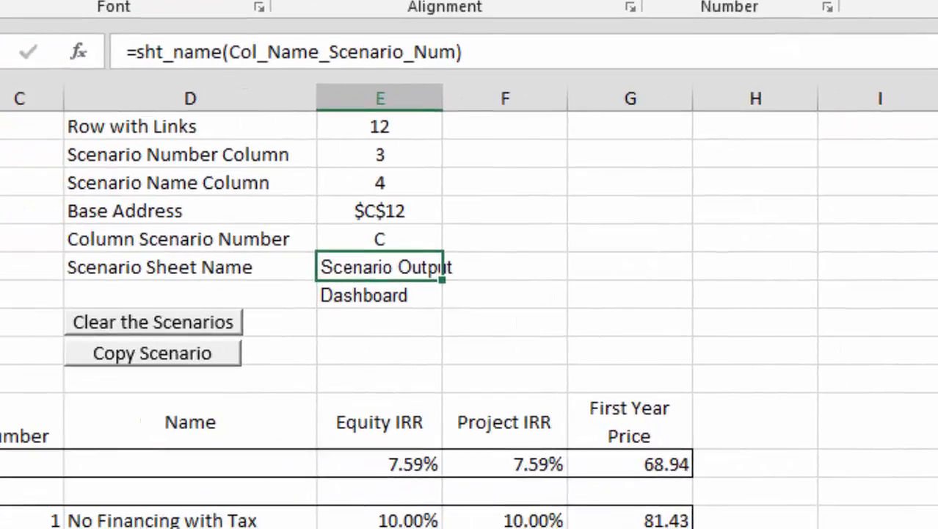
- Read instruction 5 and select the scenario table's title and link rows from Number to First Year Price
key("Right")
key("Right")
key("Right")
key("Right")
key("Right")
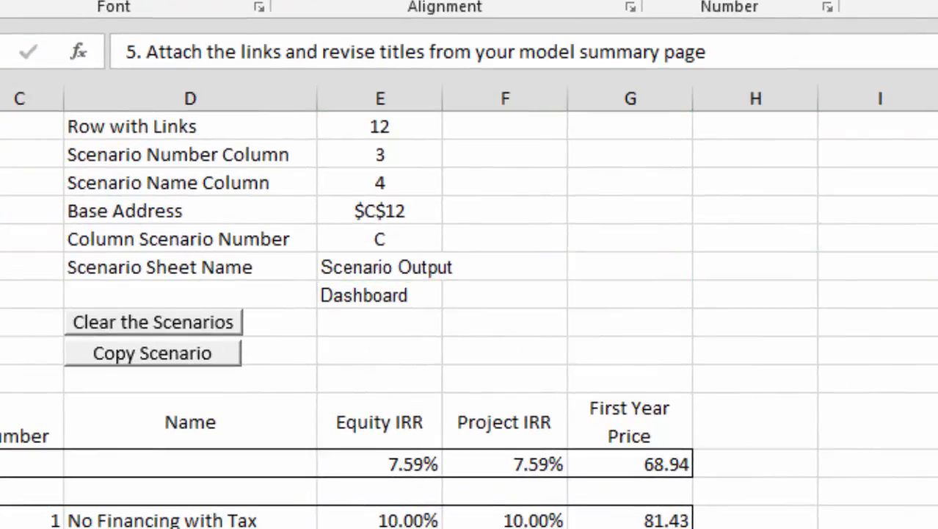
key("Down")
key("Down")
key("Down")
key("Down")
key("Down")
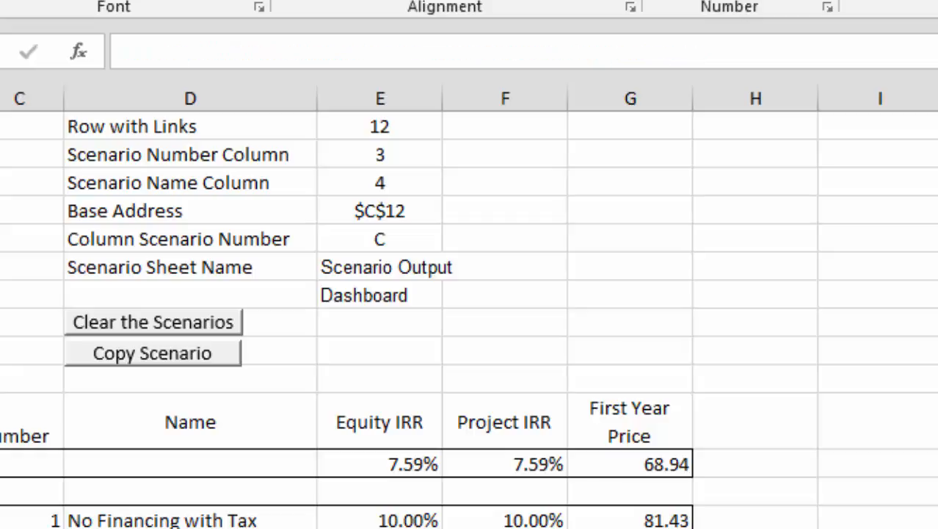
key("Left")
key("Left")
key("Left")
key("Left")
key("Left")
key("Left")
key("Left")
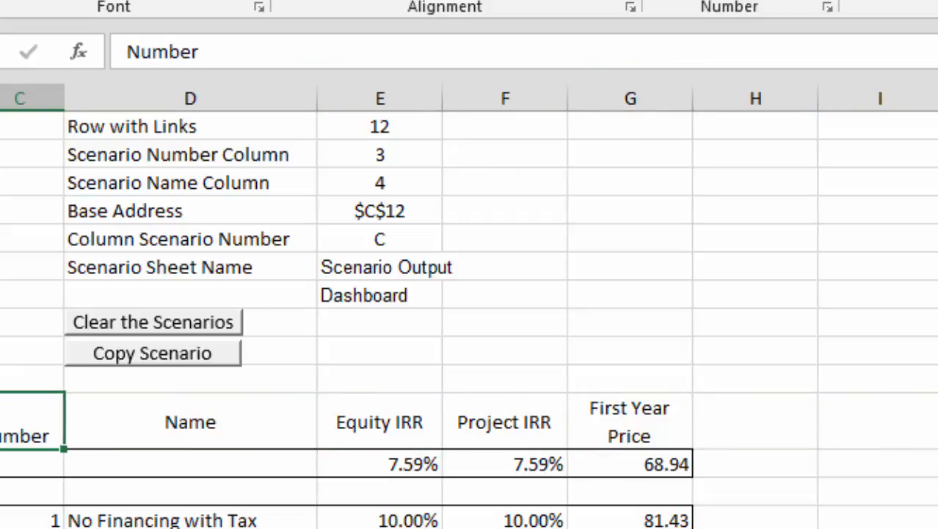
key("shift+Down")
key("shift+Right")
key("shift+Right")
key("shift+Right")
key("shift+Right")
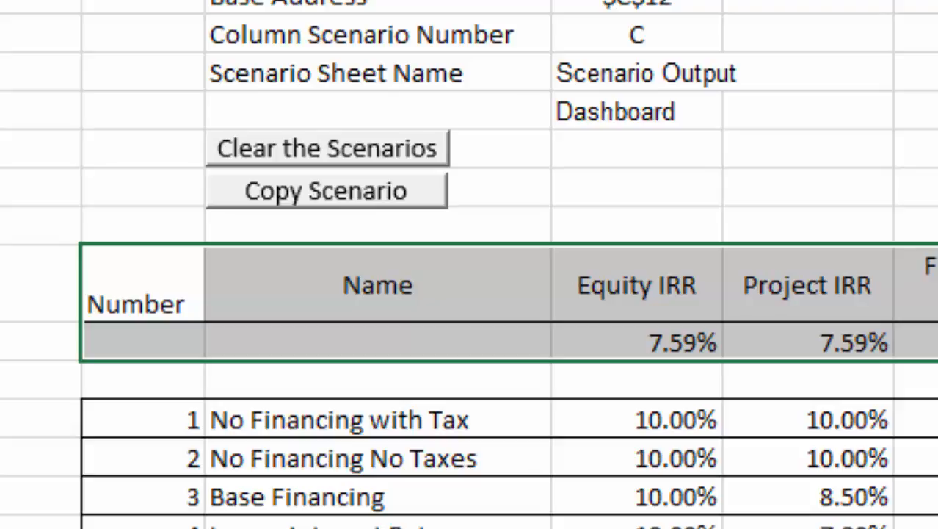
key("Right")
key("Right")
key("Right")
key("Right")
key("Right")
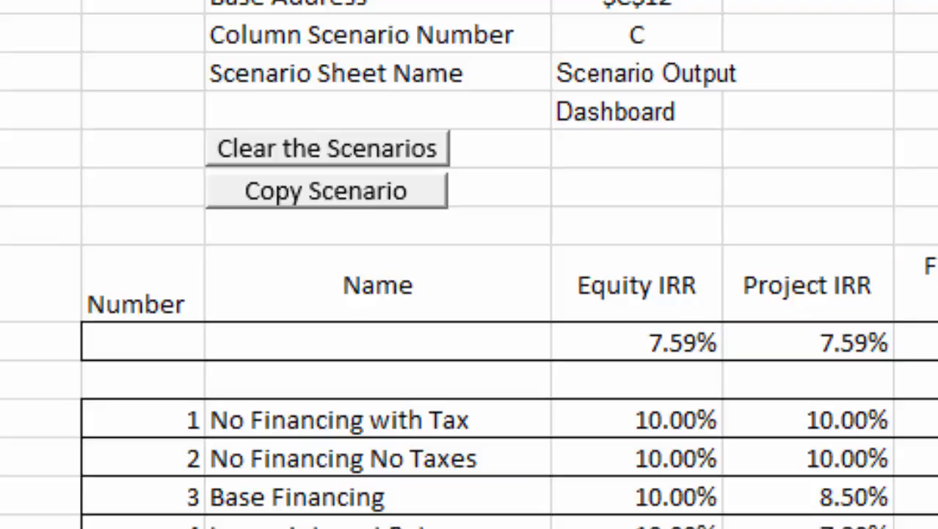
key("Up")
key("Up")
key("Up")
key("Up")
key("Up")
key("Up")
key("Up")
key("Left")
key("Left")
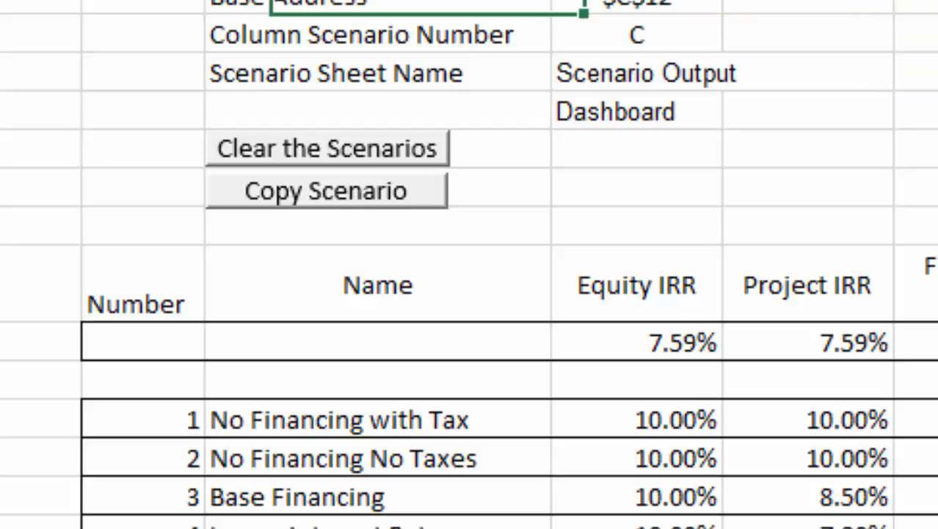
key("Up")
- Examine the scenario table's Number and Name columns in the first two scenario rows beneath the link row
key("Right")
key("Down")
key("Down")
key("Down")
key("Down")
key("Down")
key("Down")
key("Down")
key("Down")
key("Down")
key("Down")
key("Down")
key("Down")
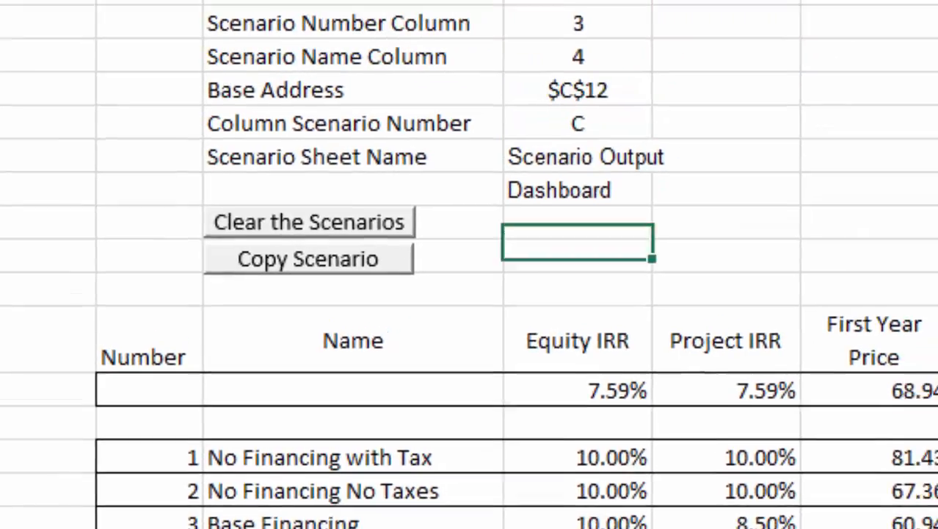
key("Left")
key("Left")
key("Left")
key("Right")
key("Up")
key("Up")
key("Down")
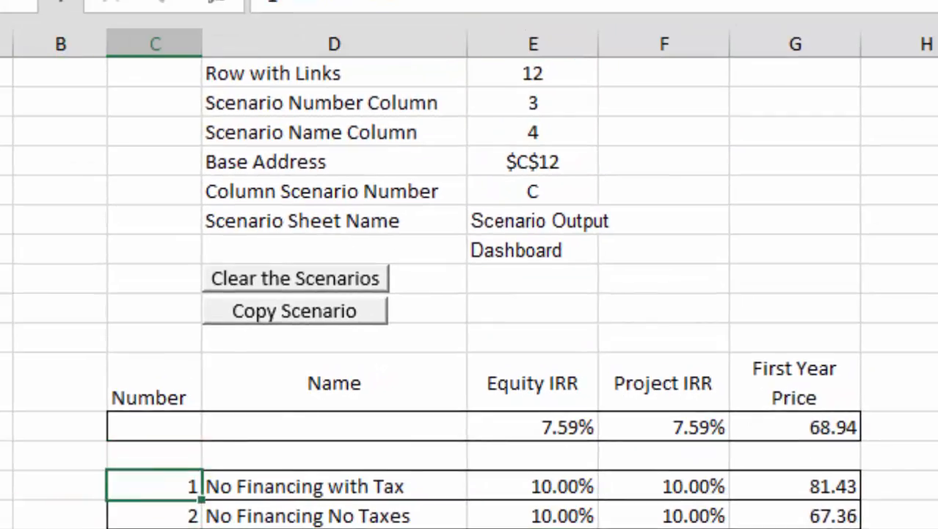
key("Down")
key("Right")
key("Up")
key("Down")
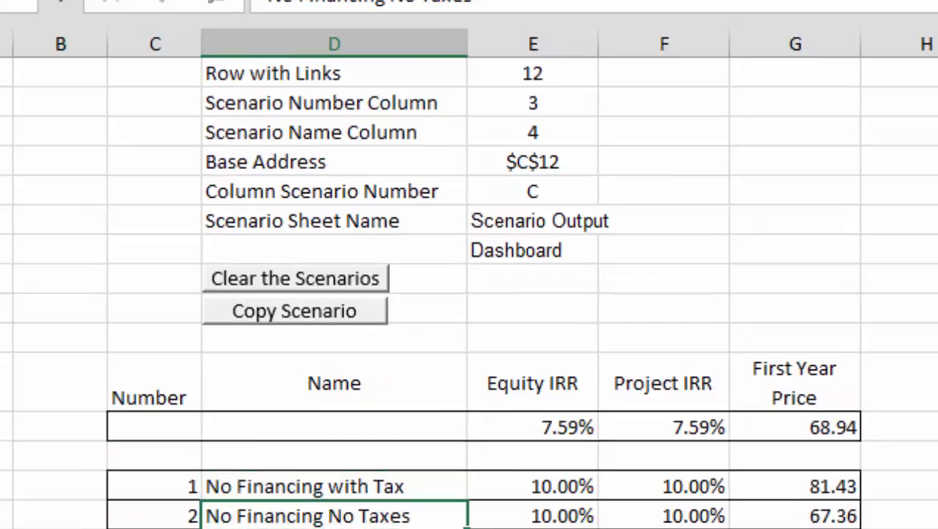
- Examine the formulas behind the Scenario Number Column and Scenario Name Column settings
key("Up")
key("Up")
key("Up")
key("Up")
key("Up")
key("Up")
key("Up")
key("Up")
key("Up")
key("Up")
key("Up")
key("Up")
key("Up")
key("Down")
key("Right")
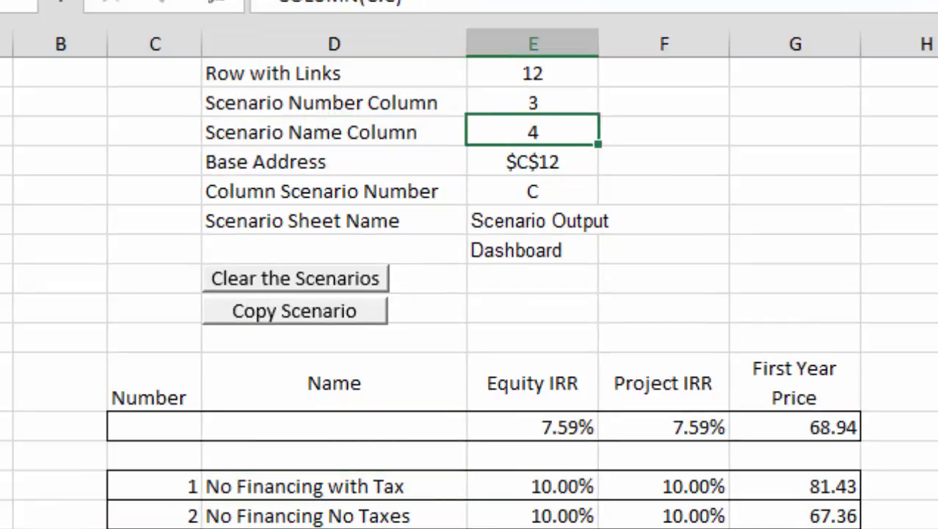
key("Up")
key("F2")
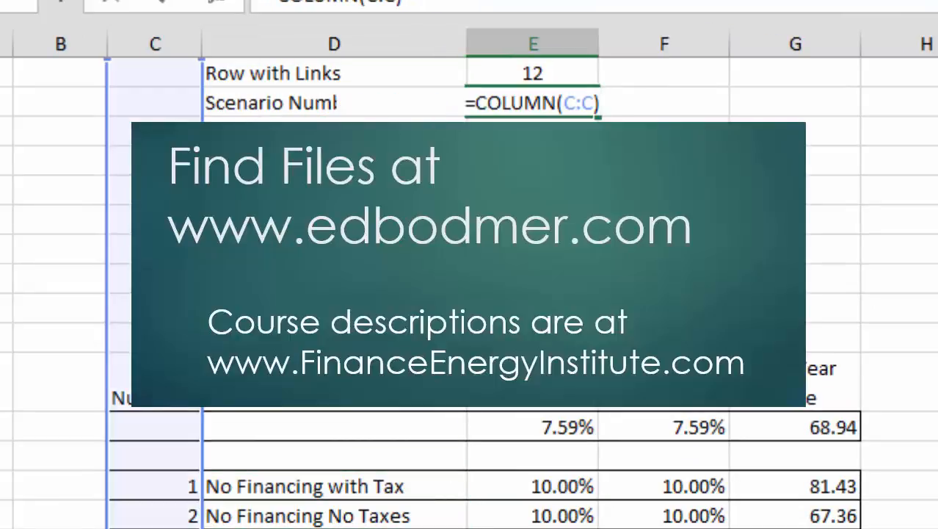
key("Return")
key("F2")
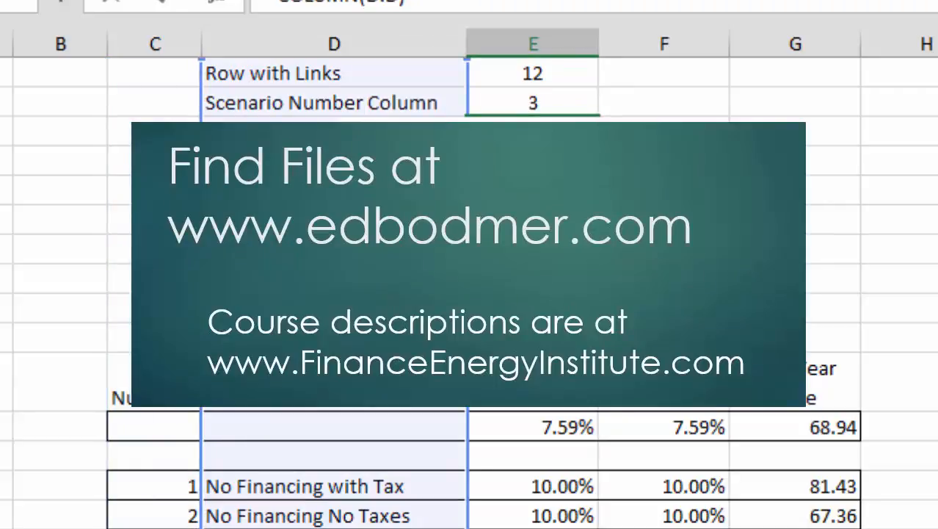
key("Return")
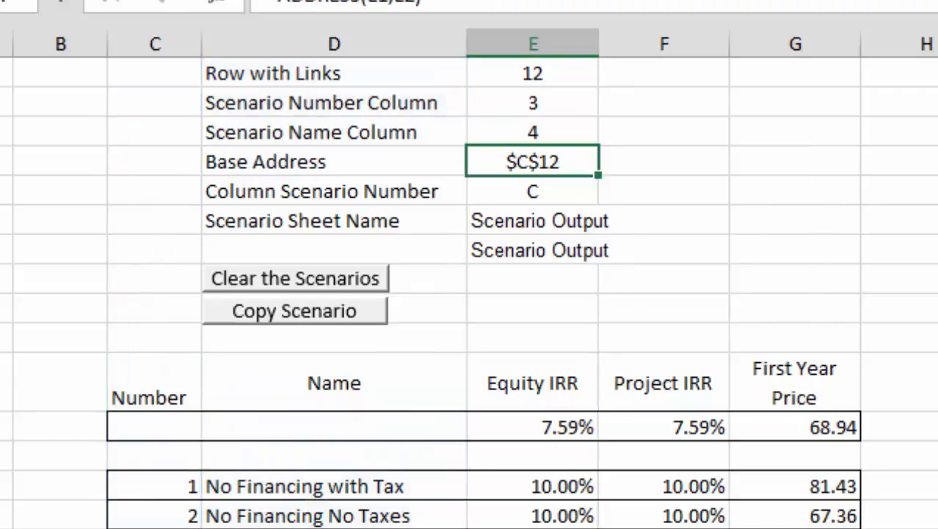
- Examine the formulas behind the Base Address and Column Scenario Number settings
key("F2")
key("Return")
key("F2")
key("Return")
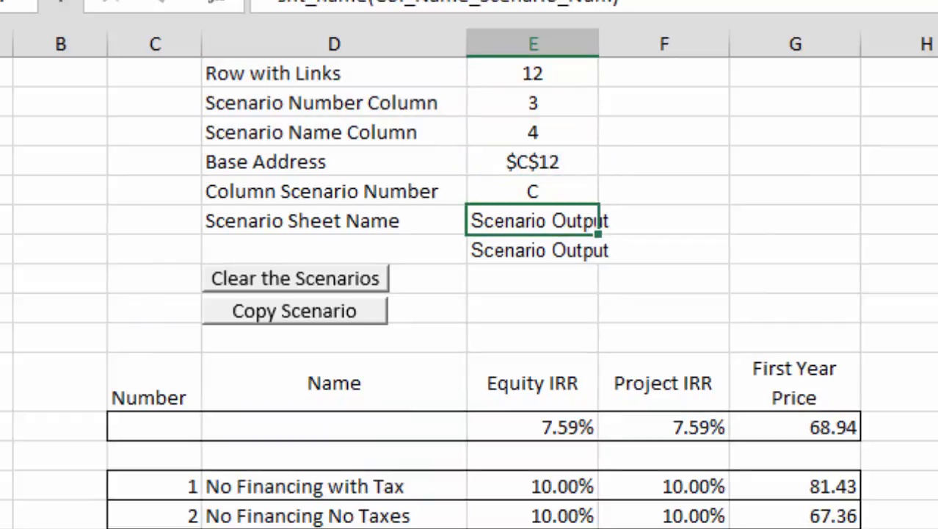
key("Right")
key("Right")
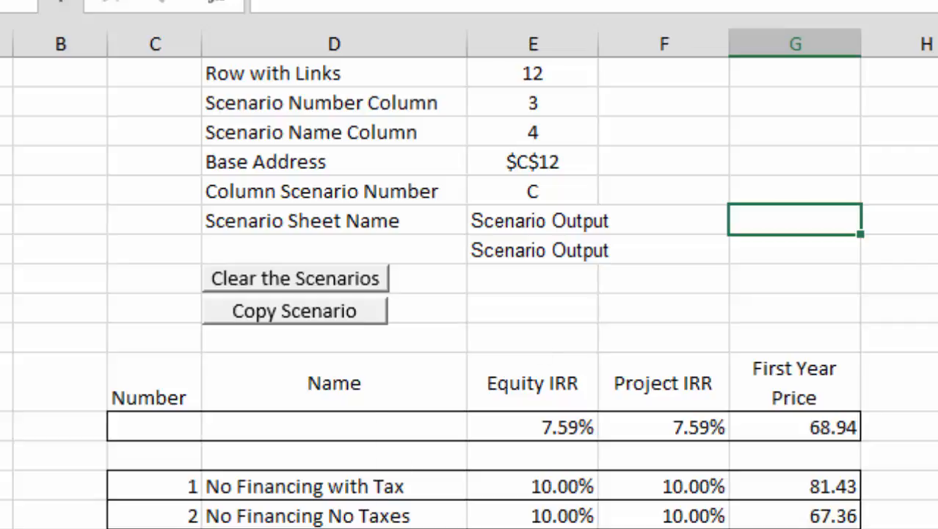
- Create a copy of the Scenario Output sheet in Tax Equity Analysis.xlsm, placed before the Free Cash Flow sheet
right_click(163, 527)
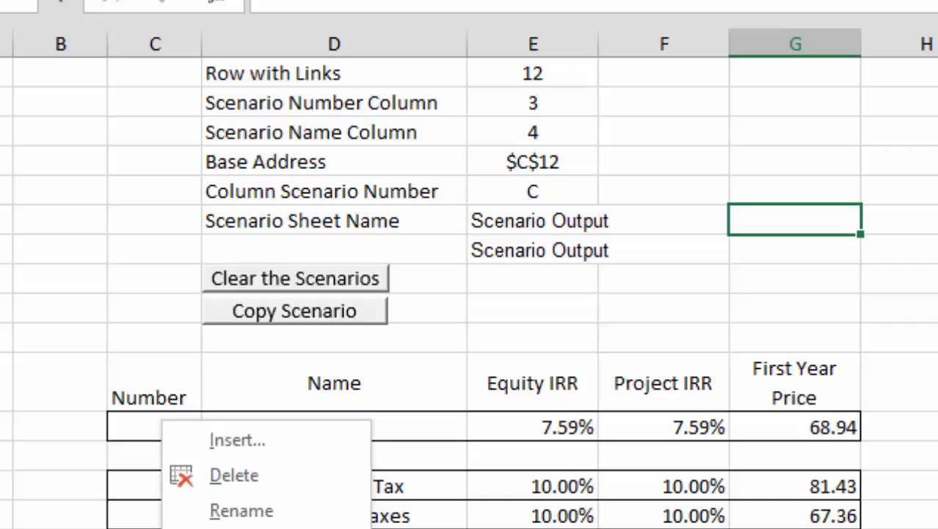
left_click(841, 192)
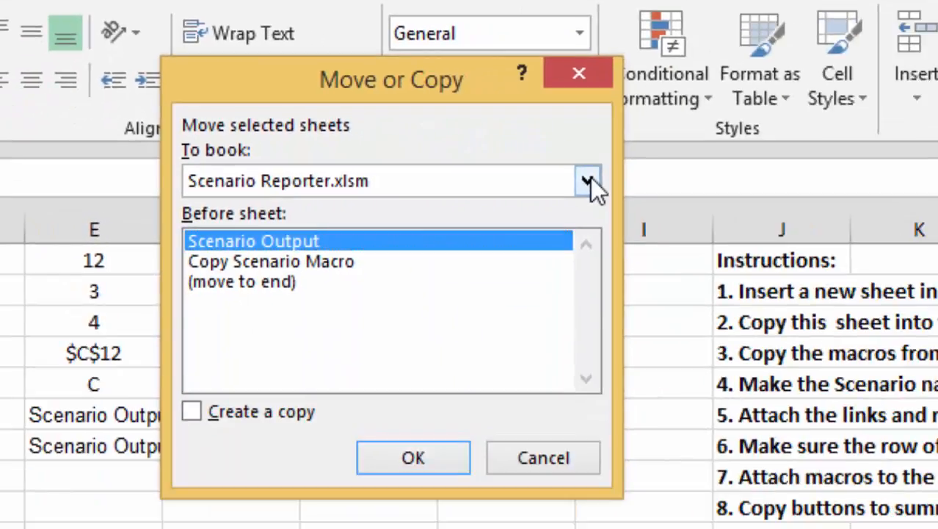
left_click(587, 181)
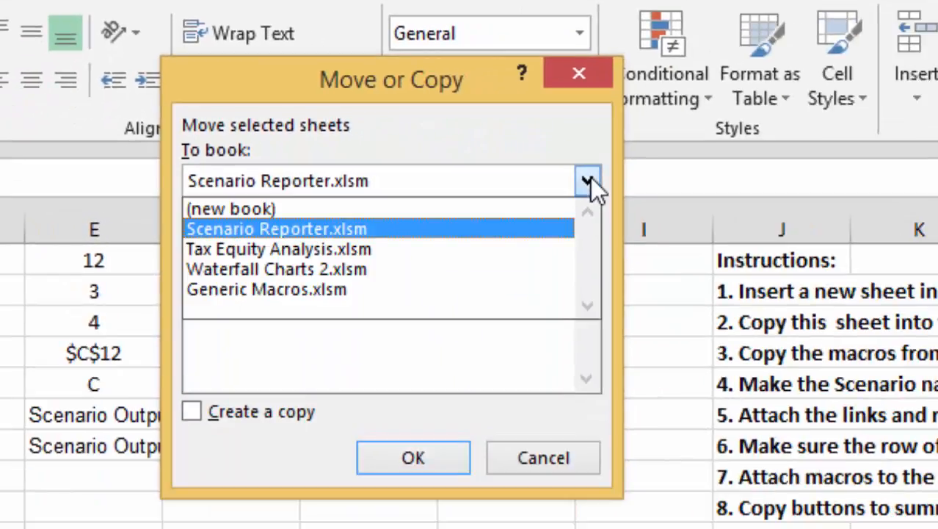
left_click(460, 249)
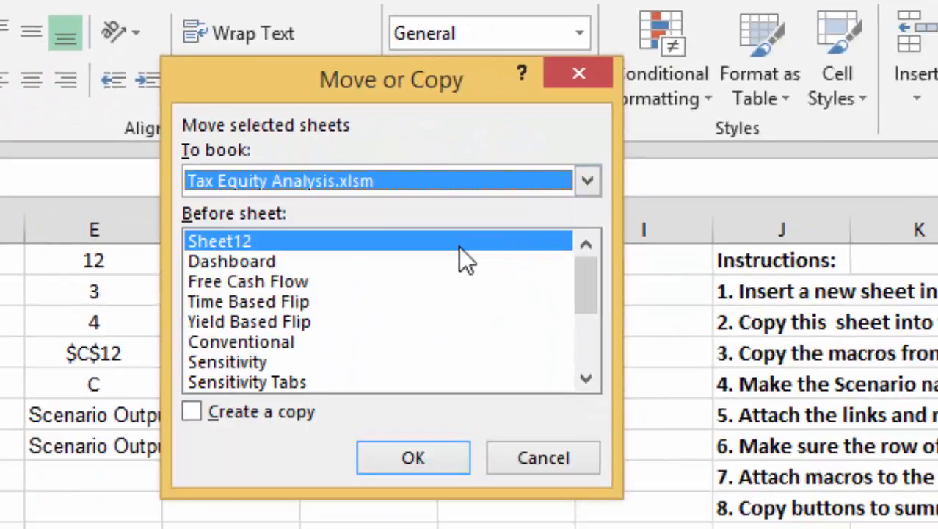
left_click(264, 262)
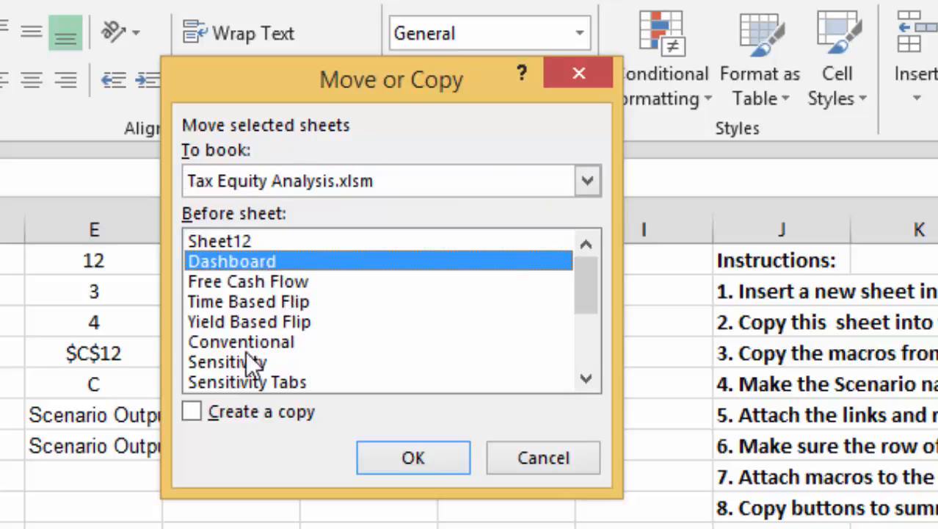
left_click(261, 281)
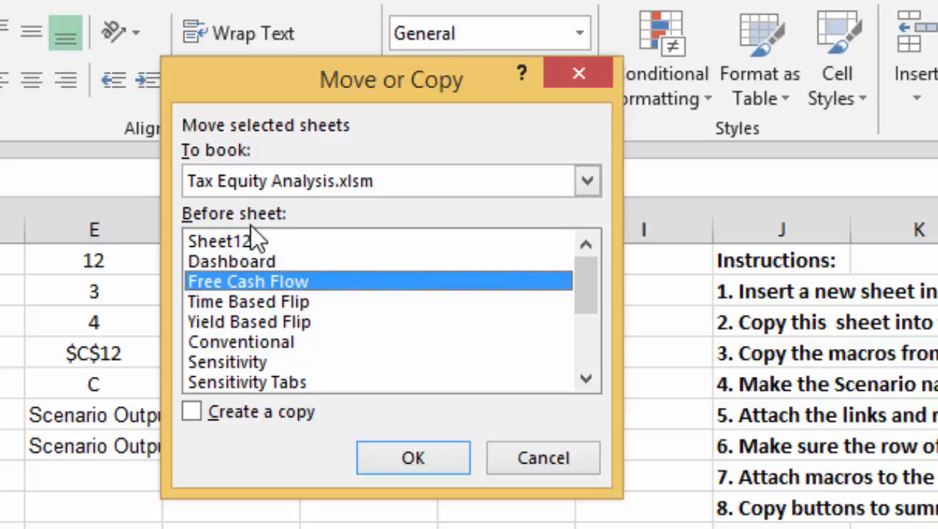
left_click(203, 414)
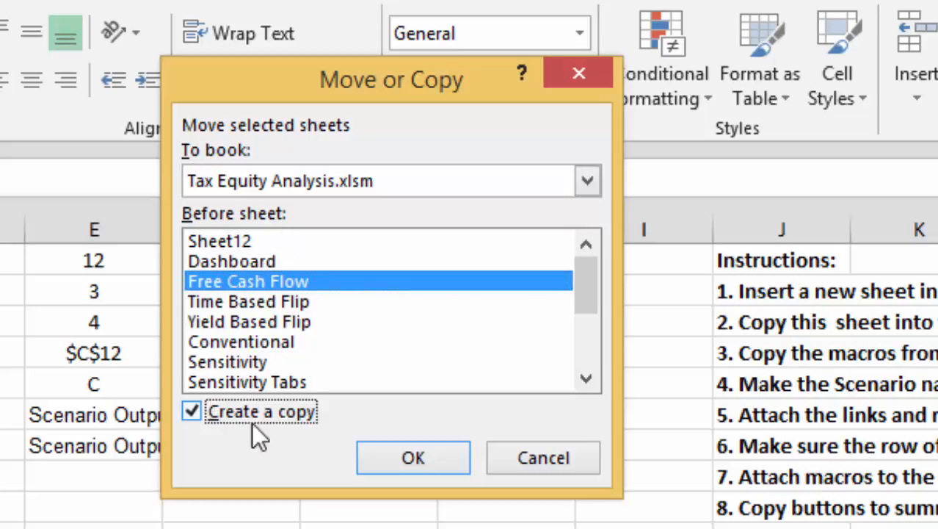
left_click(396, 458)
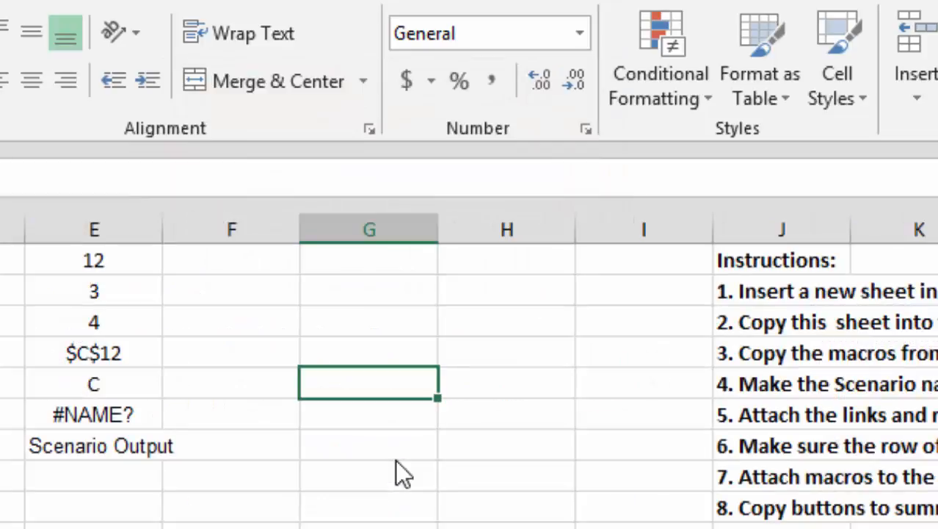
- Check which macros exist in the Tax Equity Analysis workbook
left_click(350, 0)
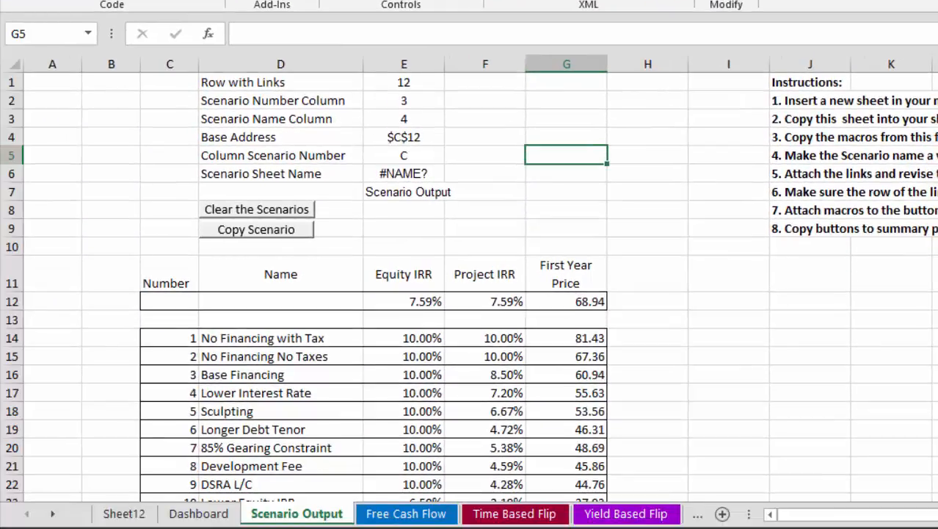
left_click(62, 34)
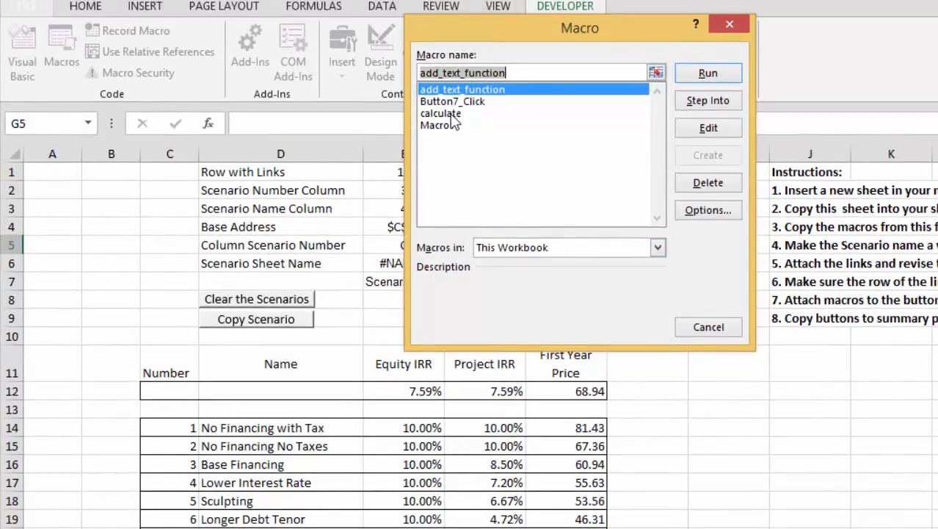
left_click(701, 332)
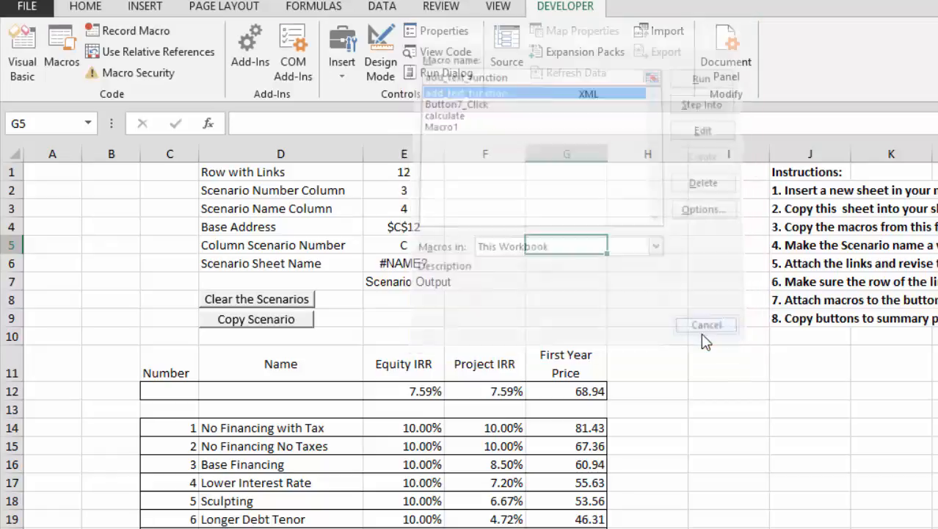
- Switch to the Scenario Reporter workbook and open the code of its remove_last_scenario macro
left_click(655, 359)
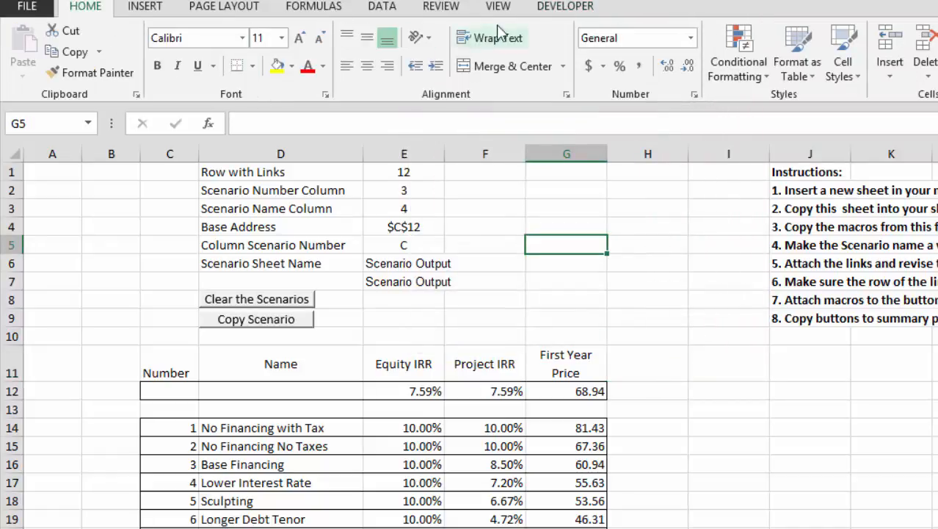
left_click(549, 12)
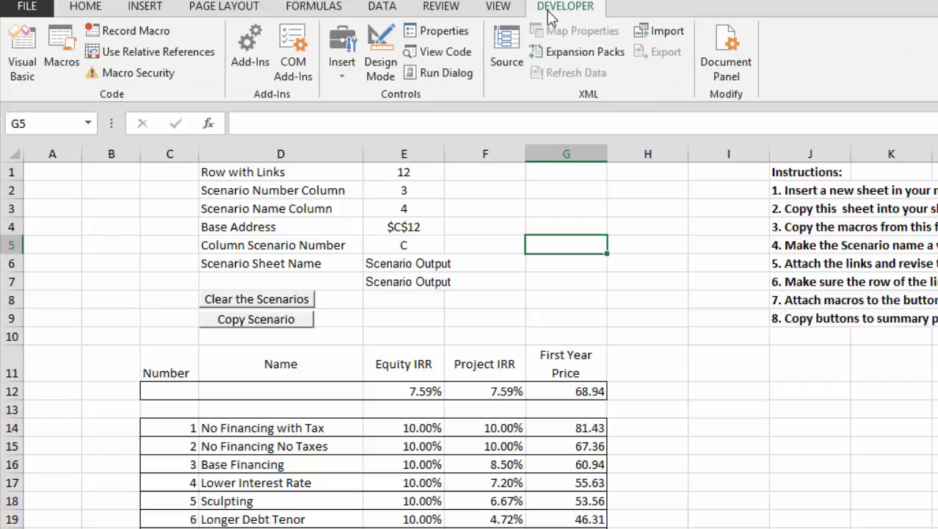
left_click(63, 56)
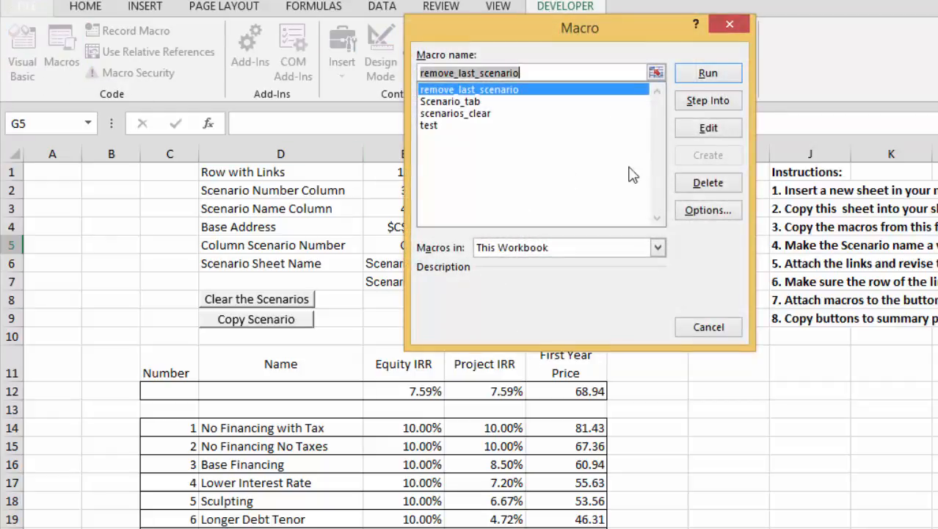
left_click(704, 129)
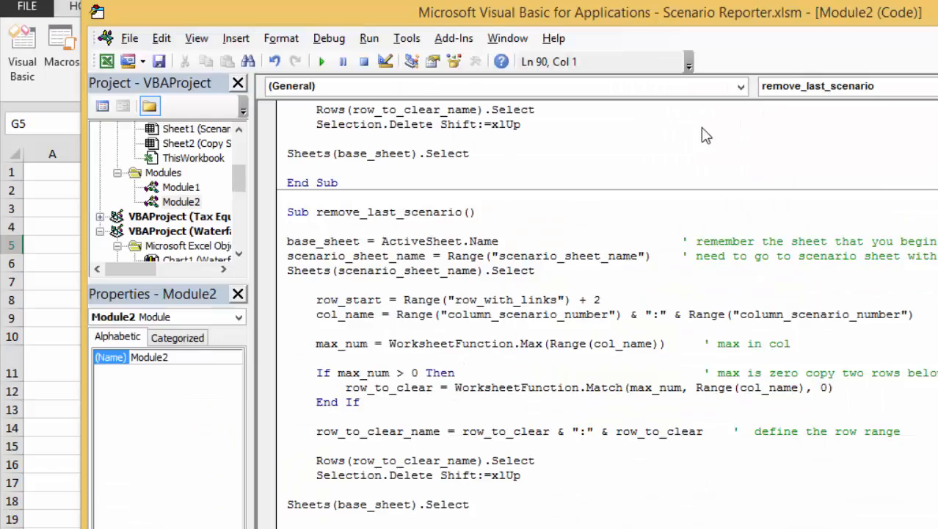
- Delete the empty test subroutine at the start of the Scenario Reporter's Module2 code
key("ctrl+Home")
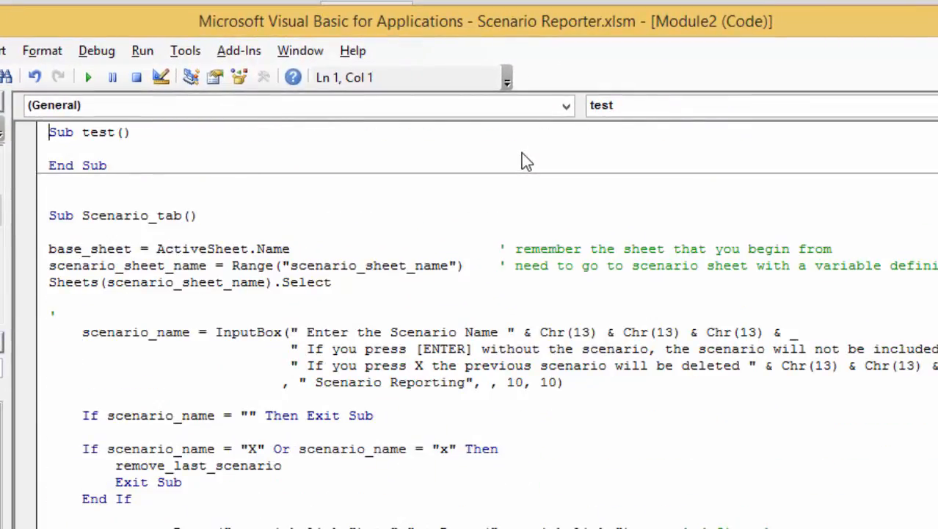
key("Down")
key("Down")
key("Down")
key("shift+Down")
key("shift+Down")
key("shift+Down")
key("Delete")
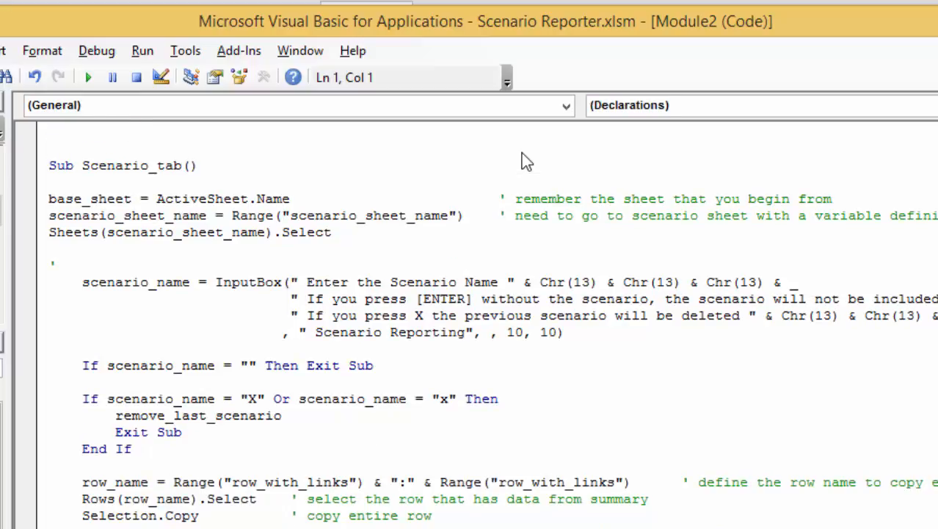
- Select all the macro code in Module2 and switch back to the Tax Equity Analysis workbook
key("ctrl+a")
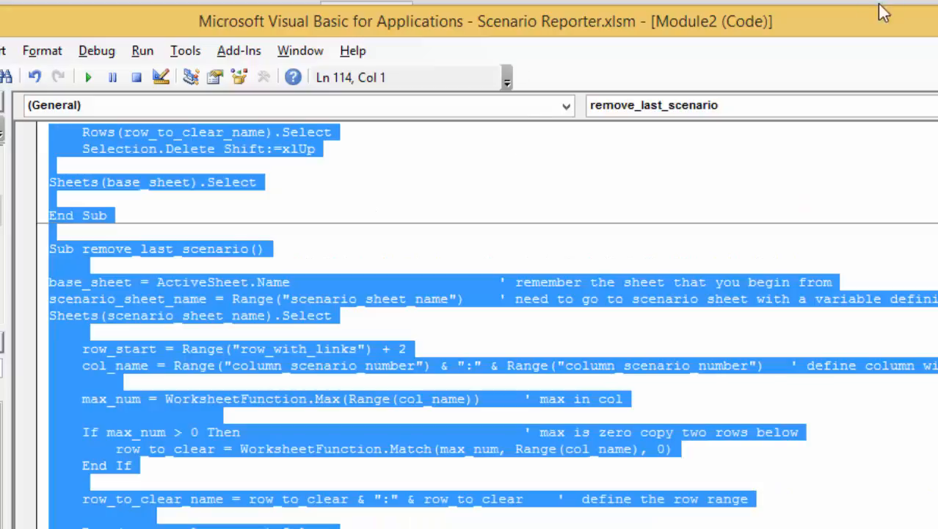
key("alt+F11")
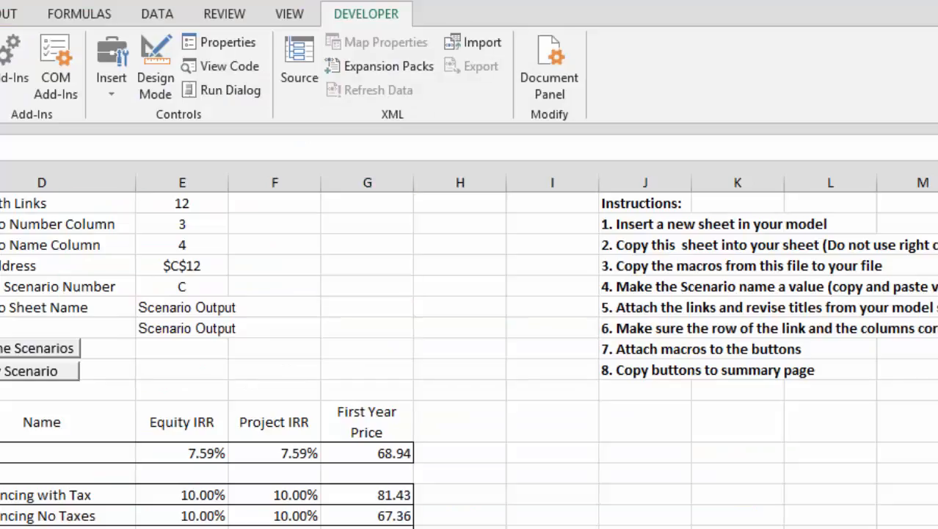
key("alt+Tab")
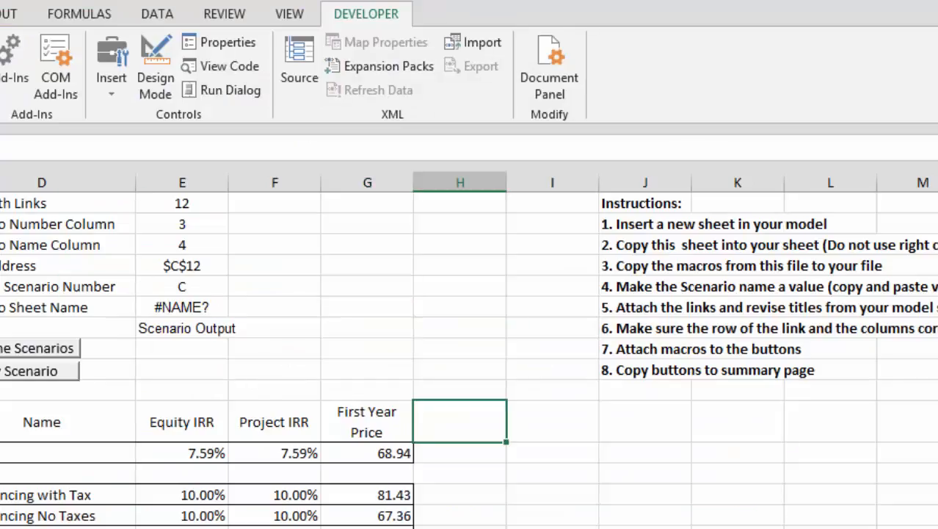
- Check the copied sheet's Scenario Sheet Name formula and open the code of the workbook's add_text_function macro
left_click(86, 315)
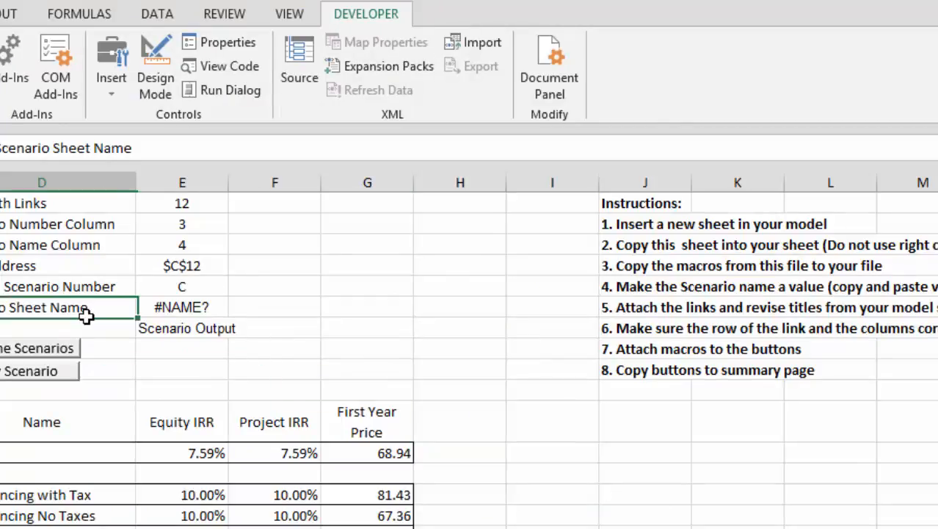
key("Right")
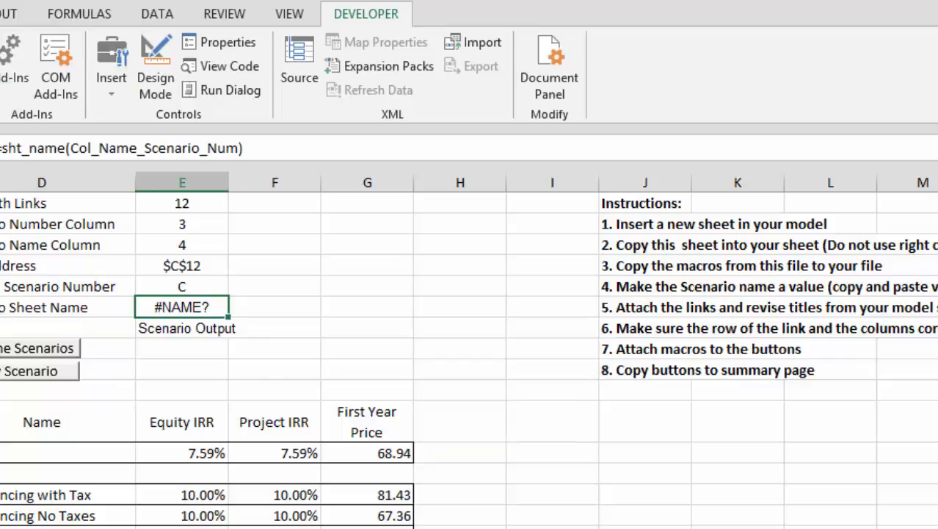
key("alt+F8")
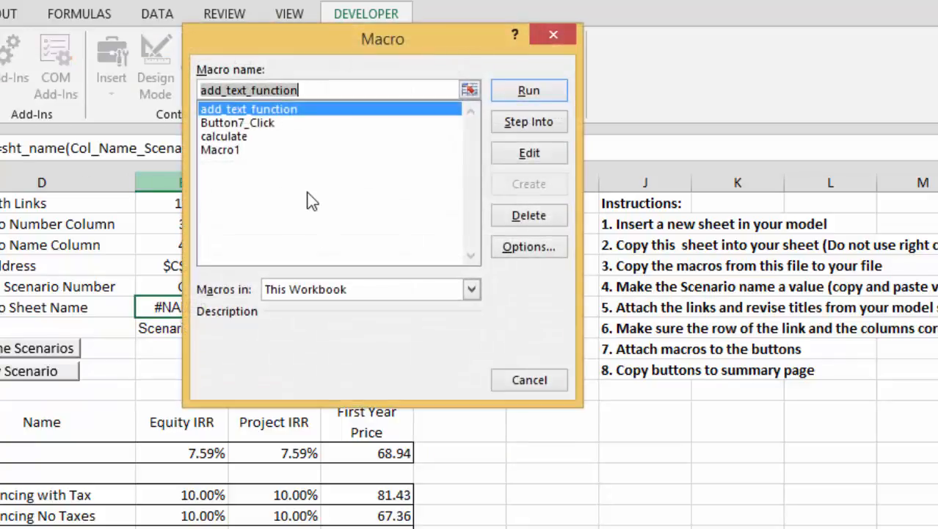
left_click(517, 154)
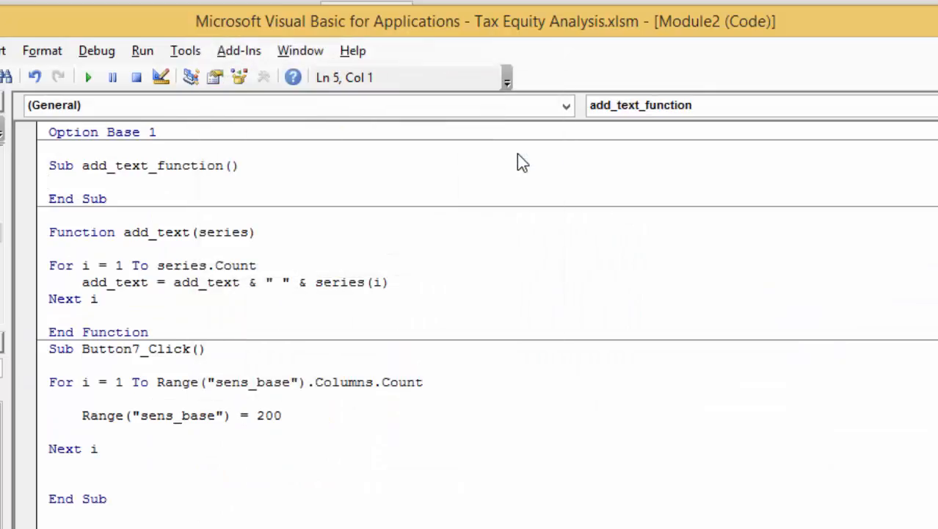
- Paste the copied scenario macros below the Button7_Click subroutine in the Tax Equity Analysis workbook's Module2 and return to the worksheet
key("Down")
key("Down")
key("Down")
key("Down")
key("Down")
key("Down")
key("Down")
key("Down")
key("Down")
key("Down")
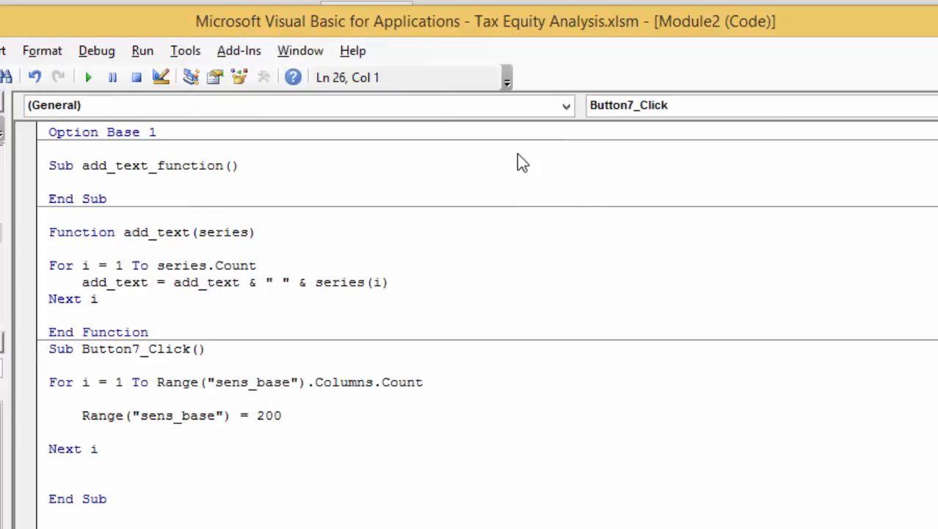
key("Page_Down")
key("Page_Down")
key("Page_Down")
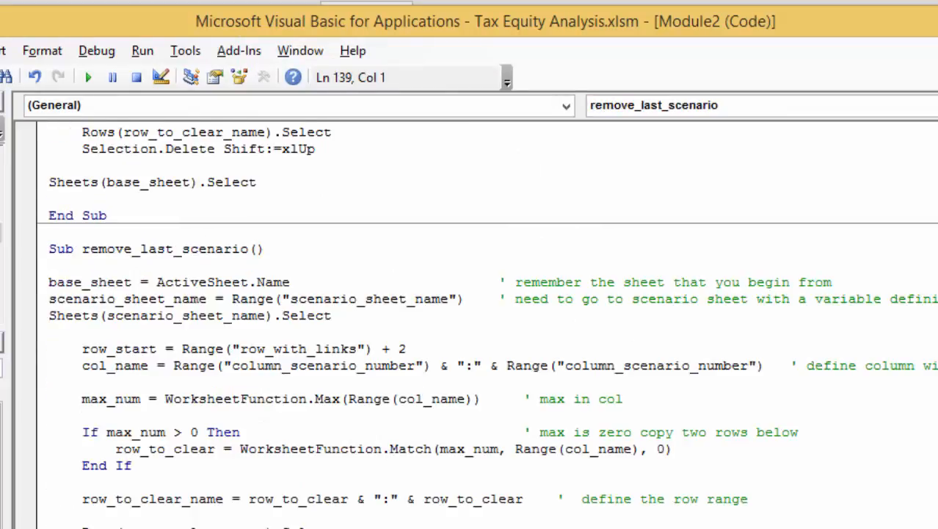
key("alt+F11")
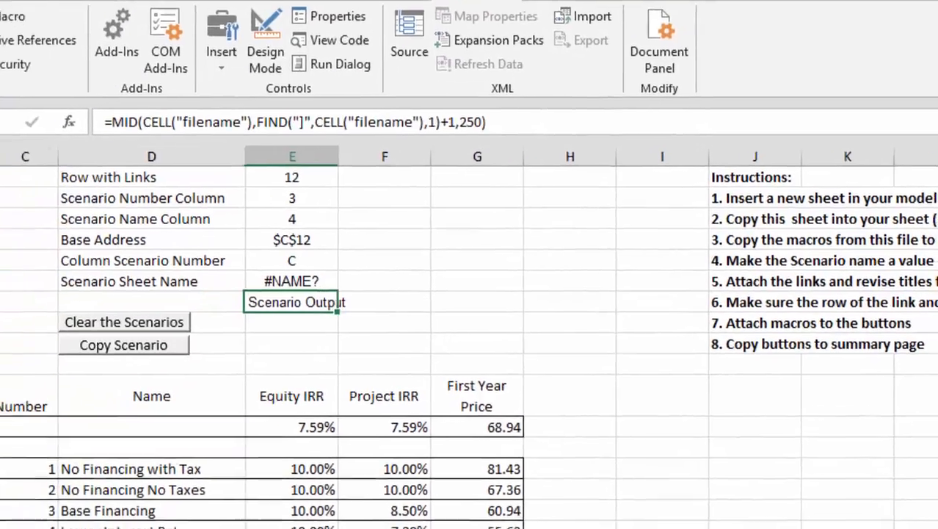
- Re-enter the sht_name formula for the Scenario Sheet Name and the MID filename formula in the cell below it
key("Up")
key("F2")
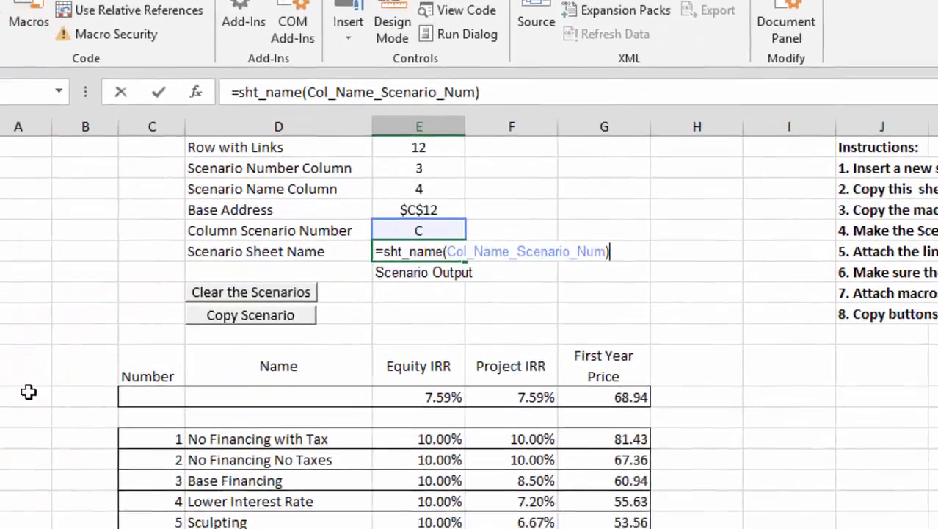
key("Return")
key("Up")
key("Down")
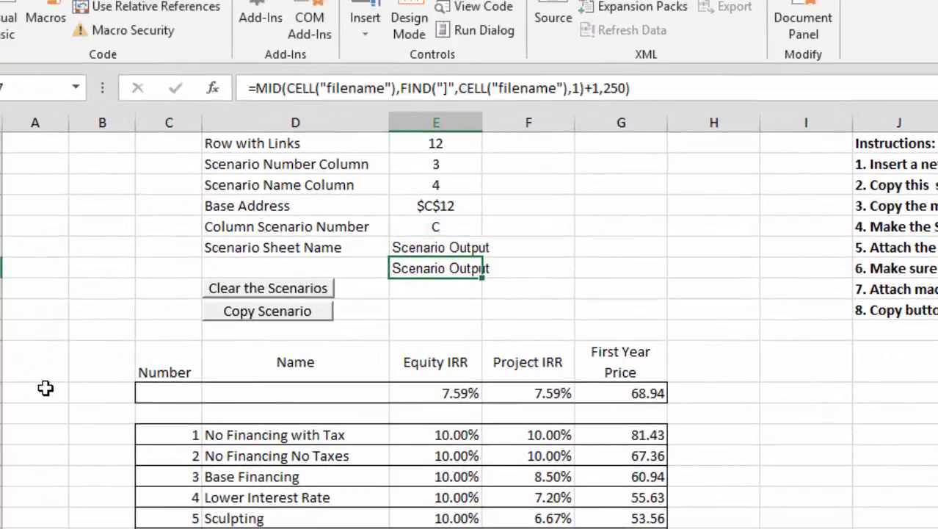
key("F2")
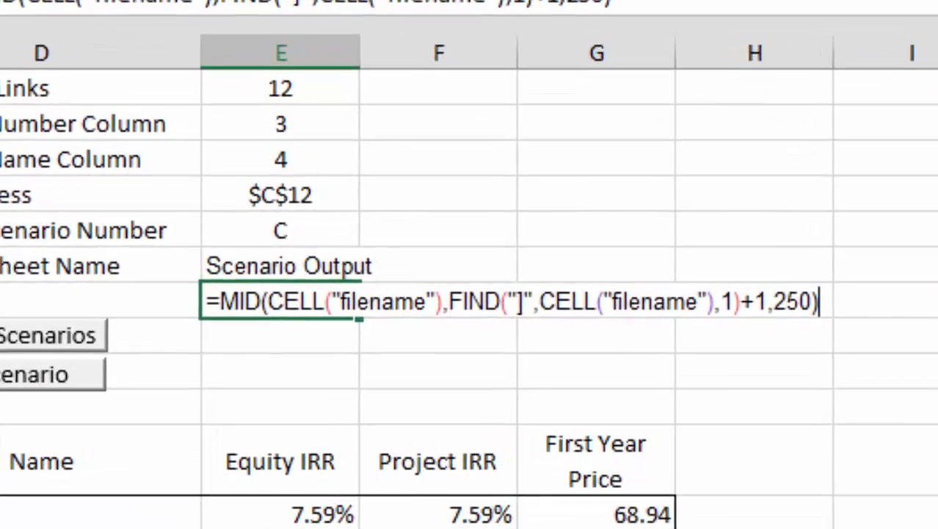
key("Return")
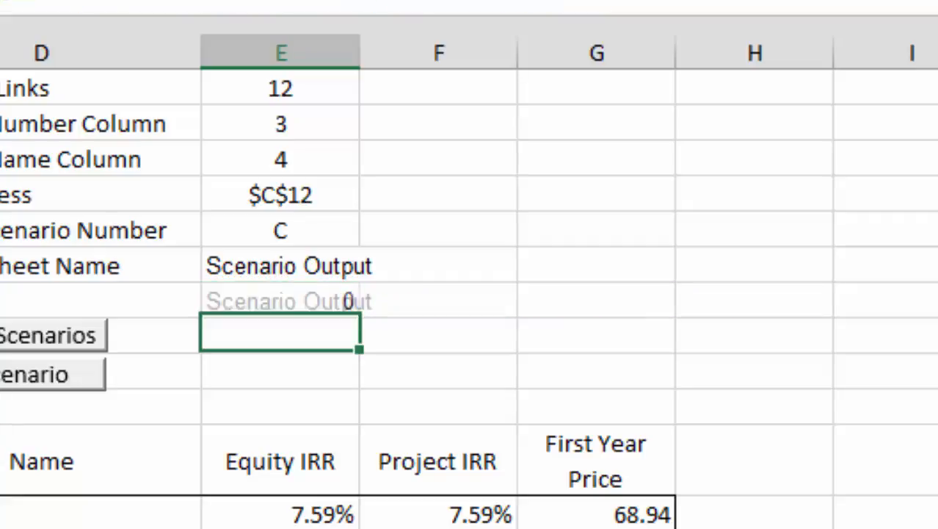
key("Up")
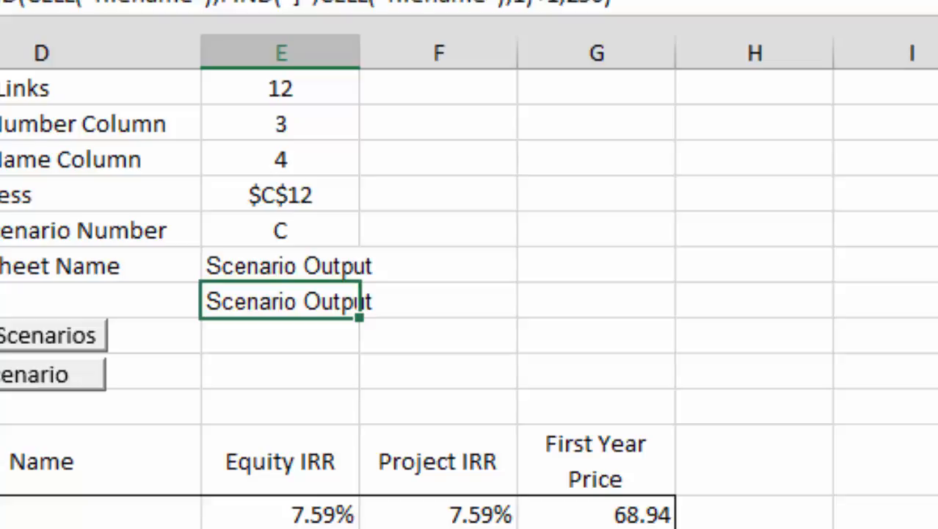
- Select the Equity IRR heading above the scenario link row and switch to the model's summary sheet
key("Down")
key("Down")
key("Down")
key("Down")
key("Left")
key("Left")
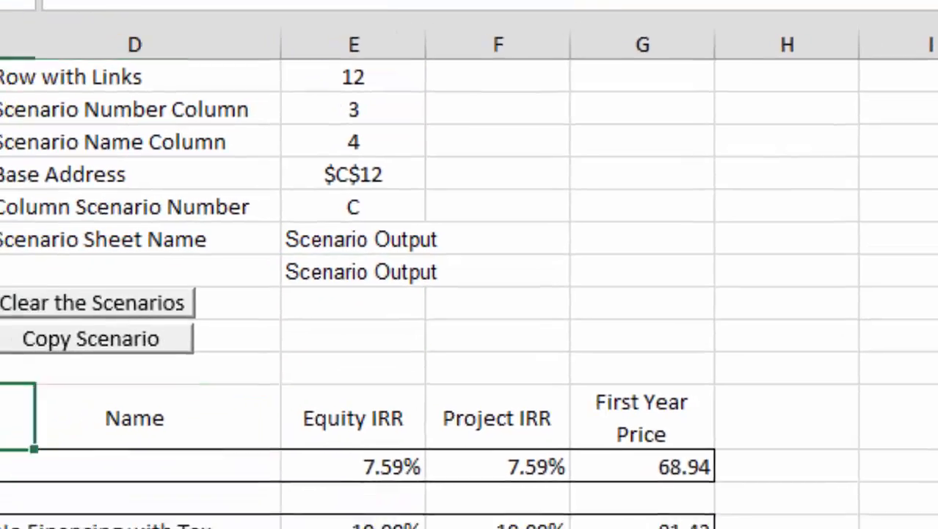
key("Right")
key("Right")
key("Right")
key("Left")
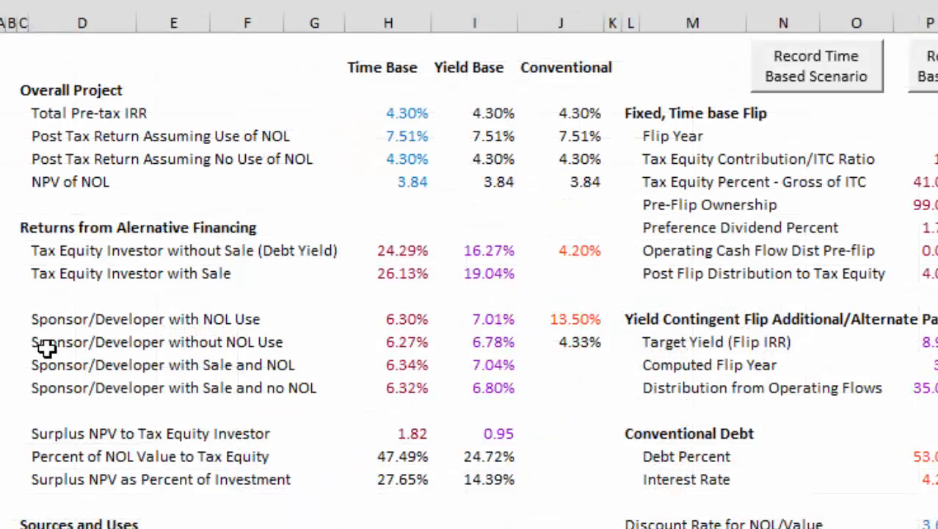
- Copy the summary labels in D4:D20, from Total Pre-tax IRR through Surplus NPV as Percent of Investment
key("Left")
key("Left")
key("Left")
key("Left")
key("Left")
key("Left")
key("Left")
key("Left")
key("Up")
key("Left")
key("Left")
key("Left")
key("Left")
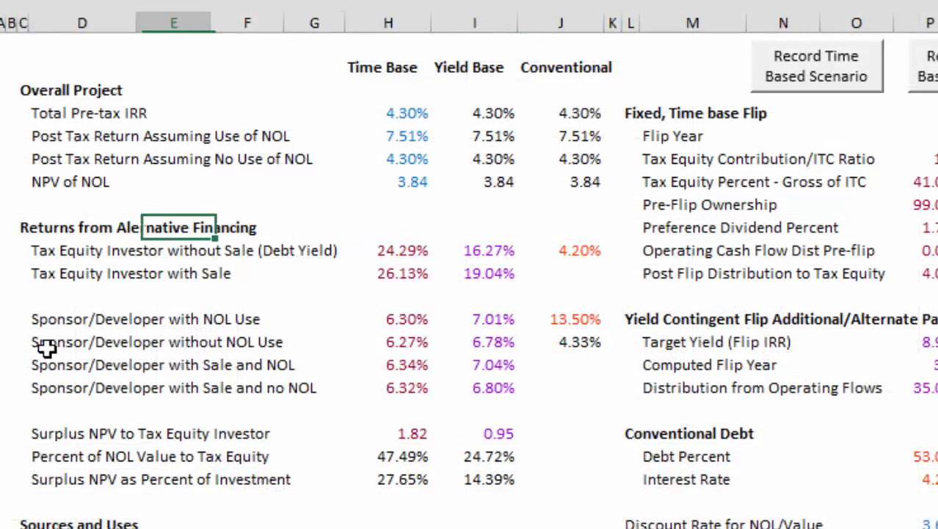
key("Up")
key("Up")
key("Up")
key("Up")
key("Left")
key("Up")
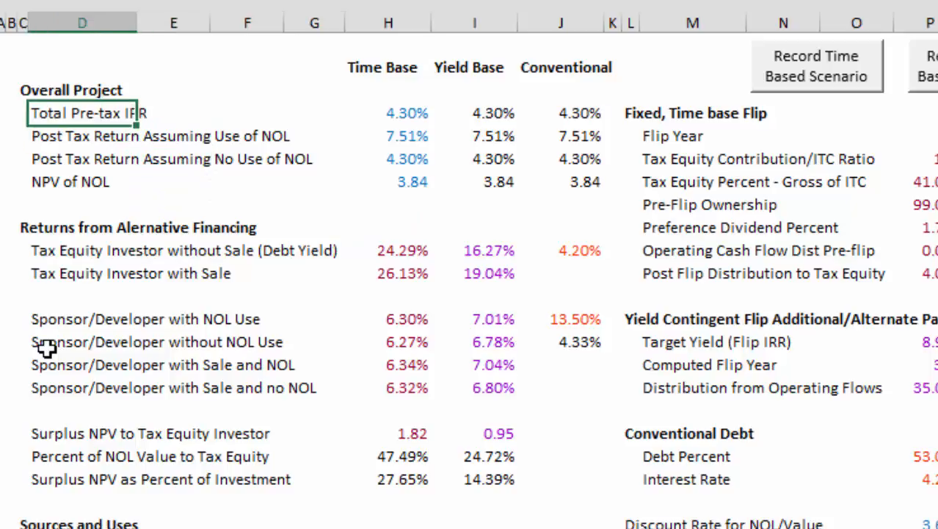
key("shift+Down")
key("shift+Down")
key("shift+Down")
key("shift+Down")
key("shift+Down")
key("shift+Down")
key("shift+Down")
key("shift+Down")
key("shift+Down")
key("shift+Down")
key("shift+Down")
key("shift+Down")
key("shift+Down")
key("shift+Down")
key("shift+Down")
key("shift+Down")
key("shift+Down")
key("shift+Down")
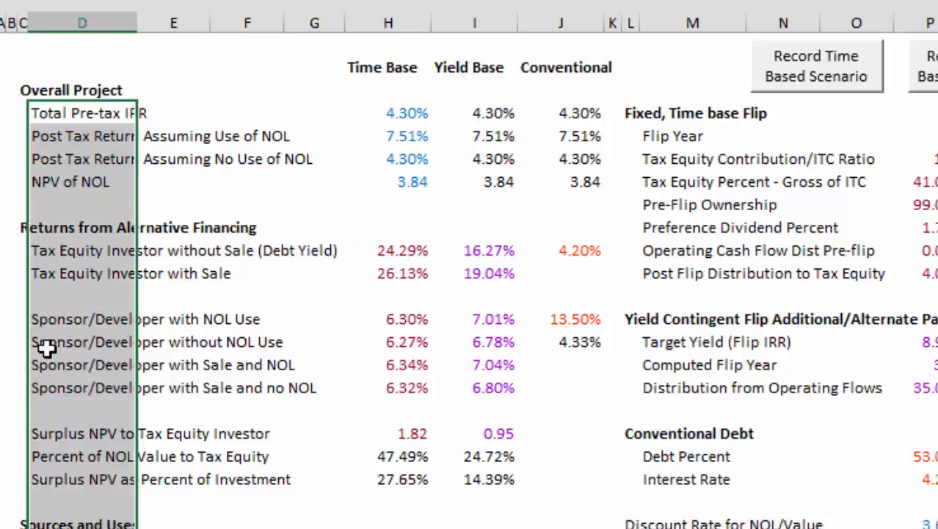
key("shift+Up")
key("shift+Up")
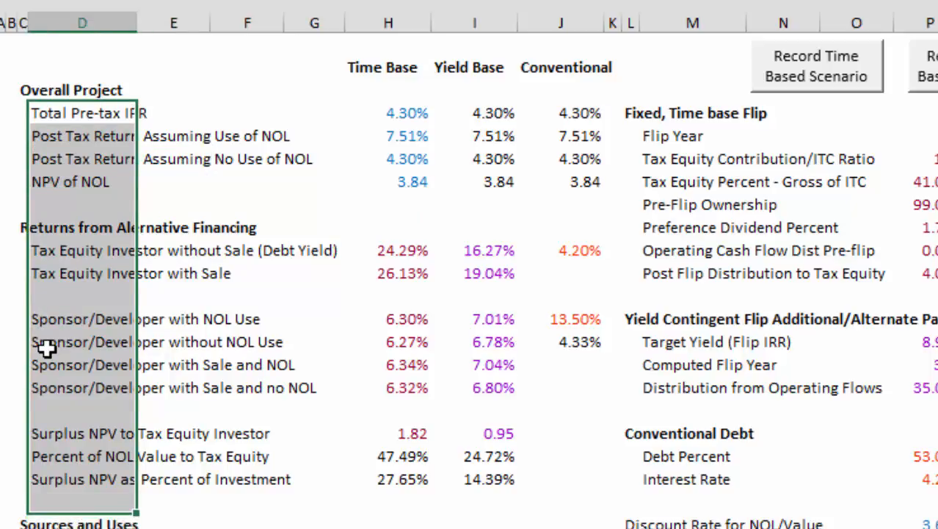
key("ctrl+c")
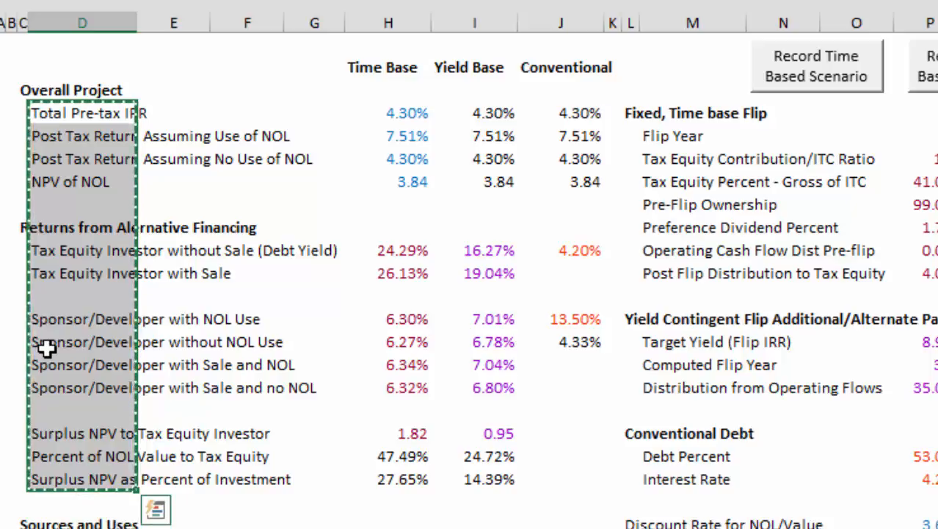
- Paste the copied labels transposed across row 11 of the scenario sheet, starting at the Equity IRR heading
key("ctrl+Page_Down")
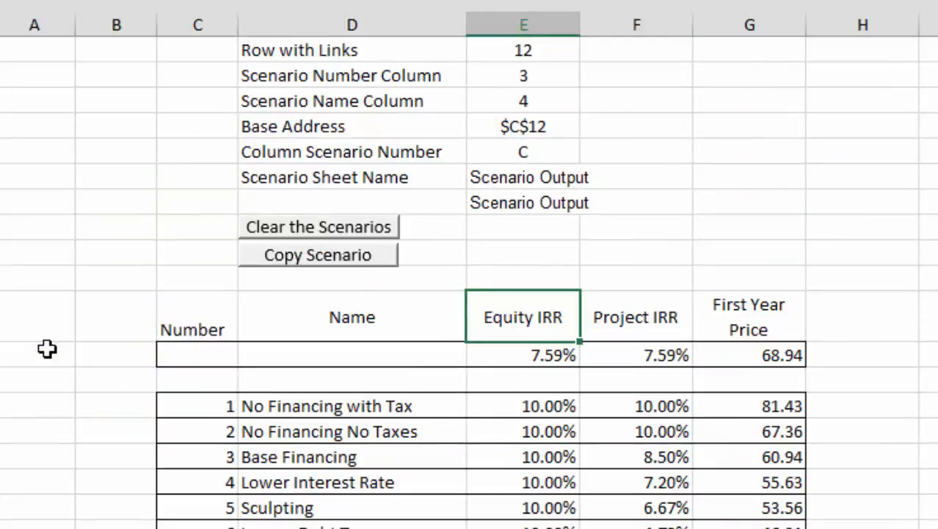
key("Left")
key("Right")
key("ctrl+alt+v")
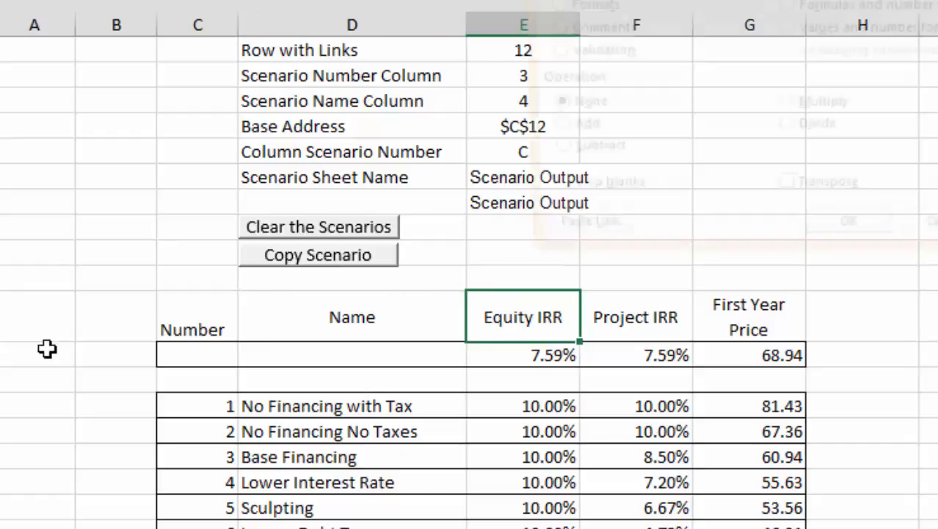
key("alt+e")
key("Return")
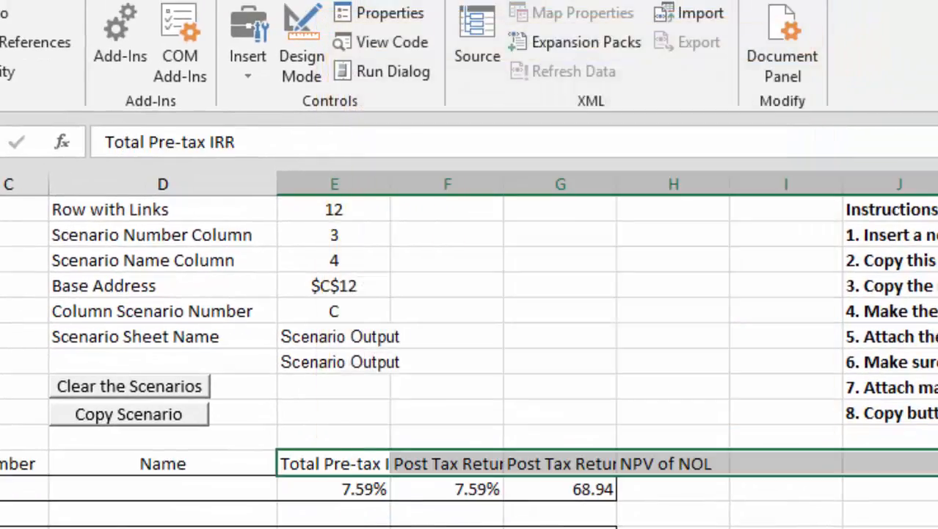
- Apply text wrapping to the headings in row 11 from Total Pre-tax IRR through the end of the row
key("Down")
key("Up")
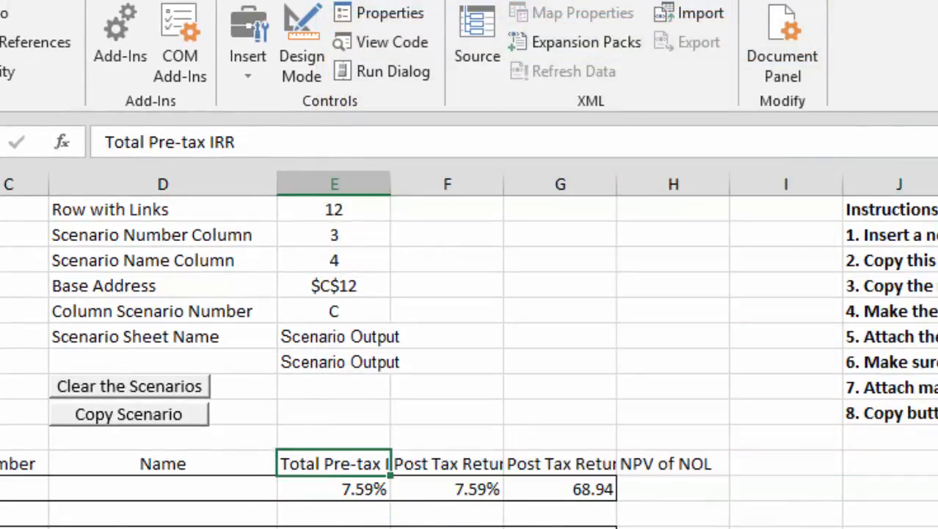
key("shift+Right")
key("shift+Right")
key("shift+Right")
key("ctrl+shift+Right")
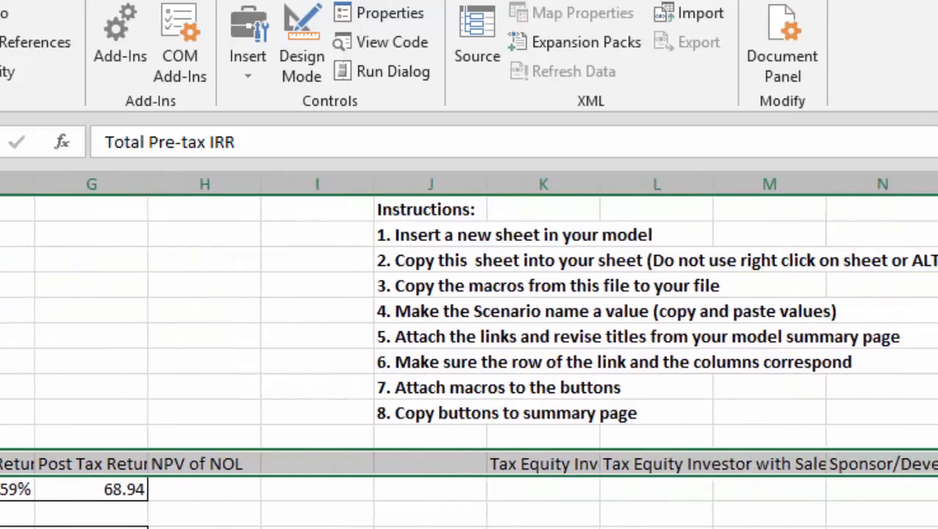
key("ctrl+shift+Right")
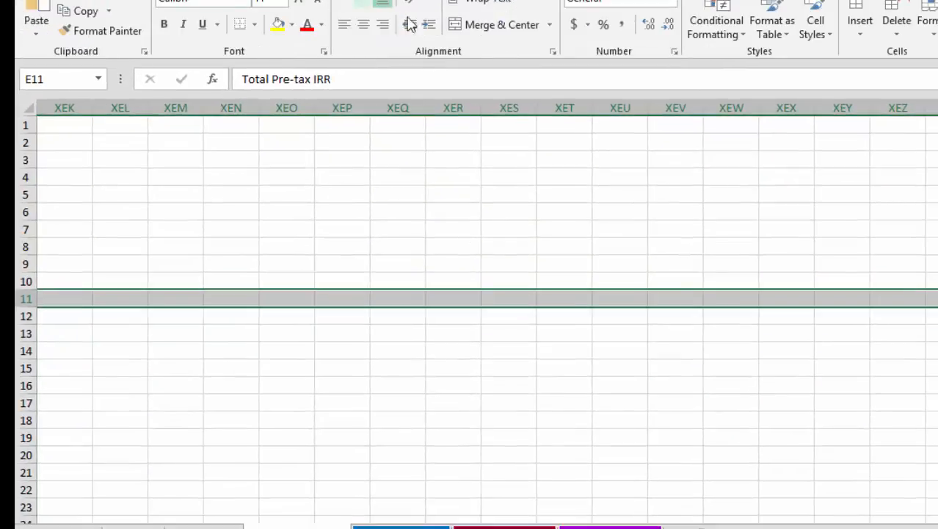
left_click(466, 5)
key("Left")
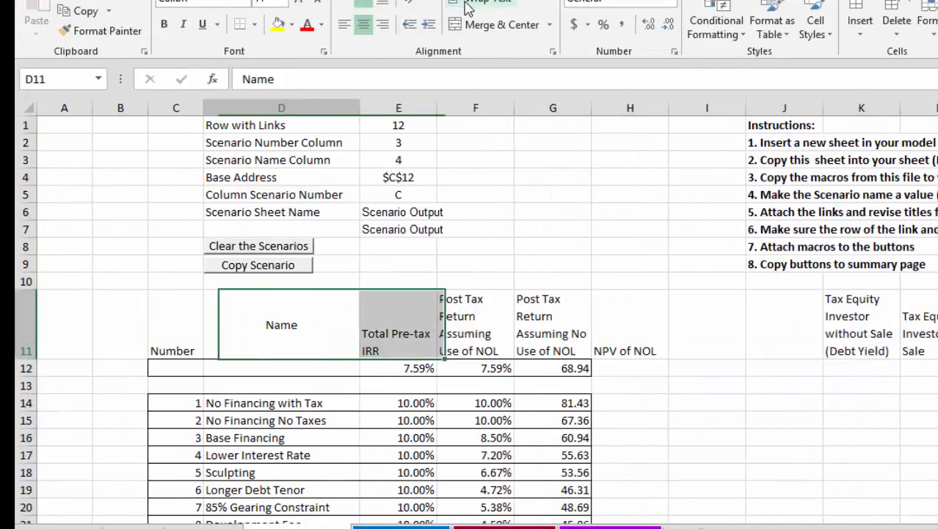
- Fill E12:U12 with a TRANSPOSE array formula linked to the summary sheet's Time Base results in H4:H20
key("Right")
key("Down")
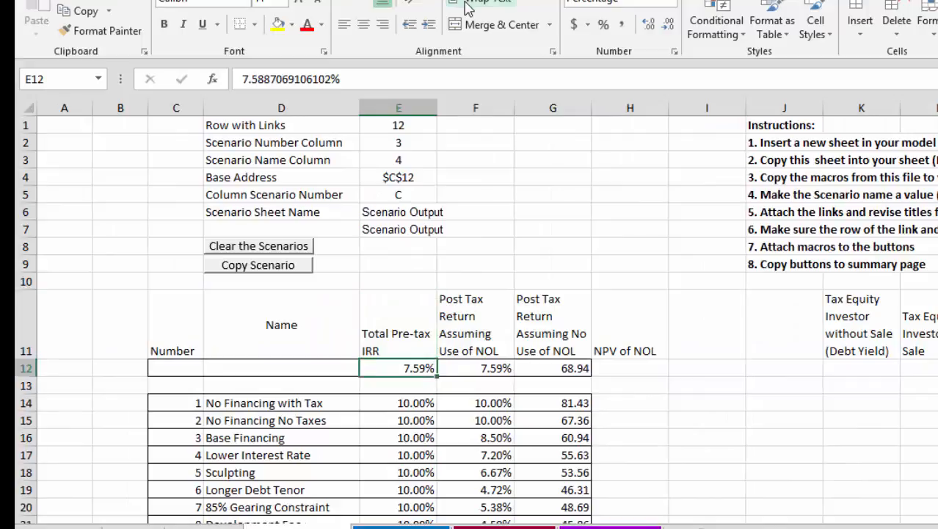
key("shift+Right")
key("shift+Right")
key("ctrl+shift+Right")
key("shift+Right")
key("shift+Right")
key("shift+Right")
key("shift+Right")
key("shift+Right")
key("shift+Right")
key("shift+Right")
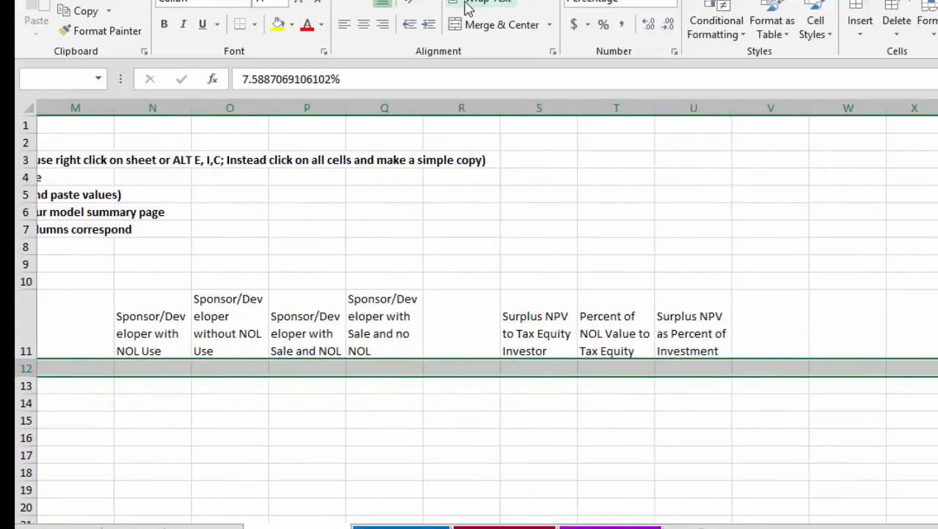
key("shift+Left")
key("shift+Left")
key("shift+Left")
key("shift+Left")
key("shift+Left")
key("shift+Right")
key("shift+Right")
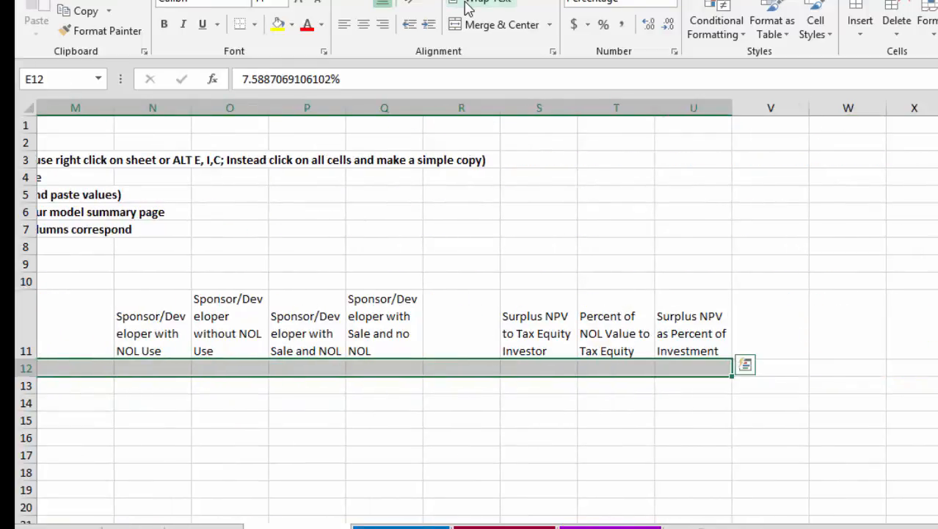
key("F2")
type("=t")
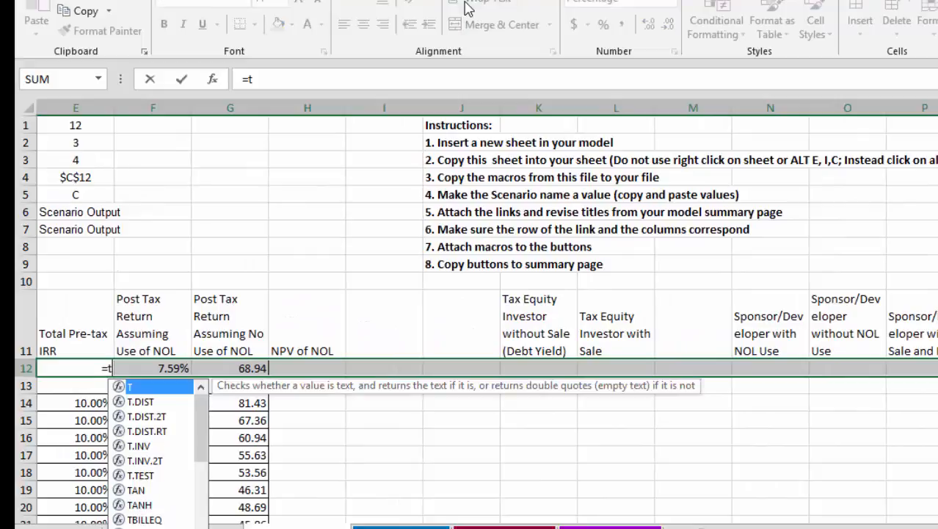
type("ra")
key("Tab")
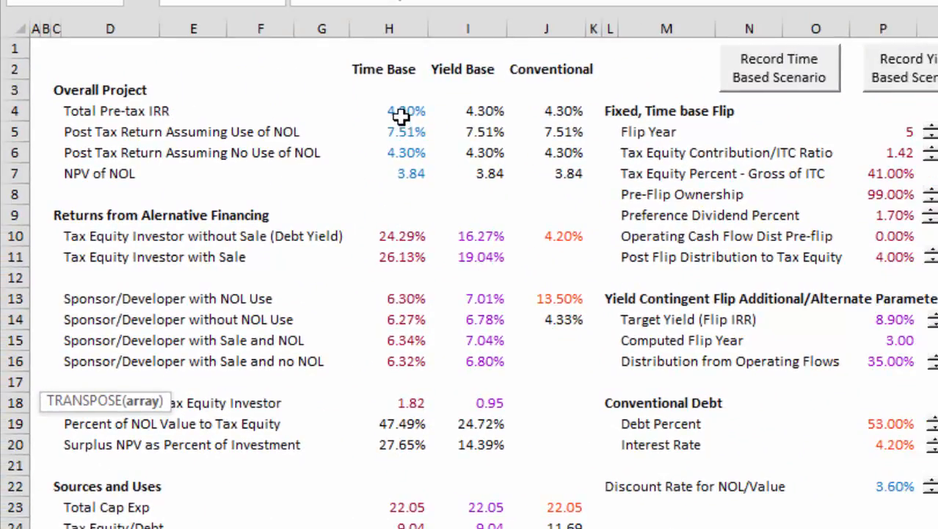
left_click_drag(401, 116, 422, 446)
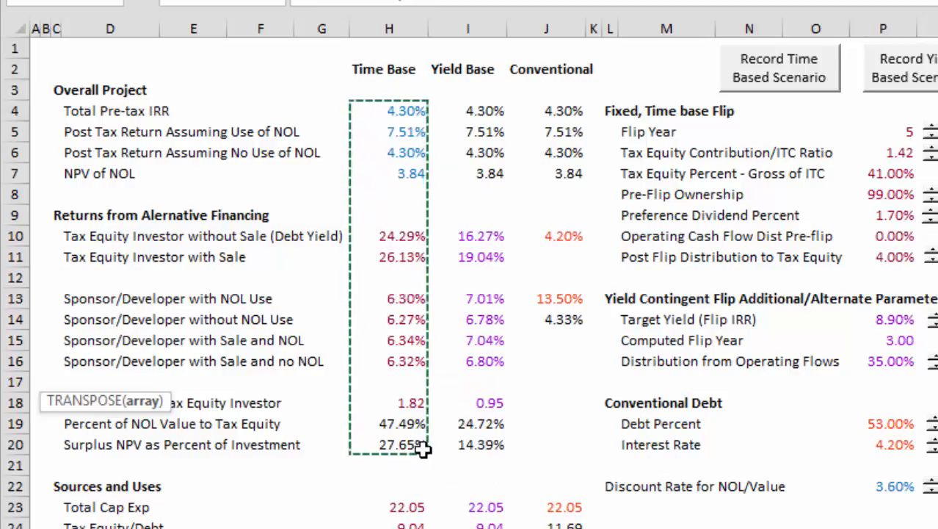
key("ctrl+shift+Return")
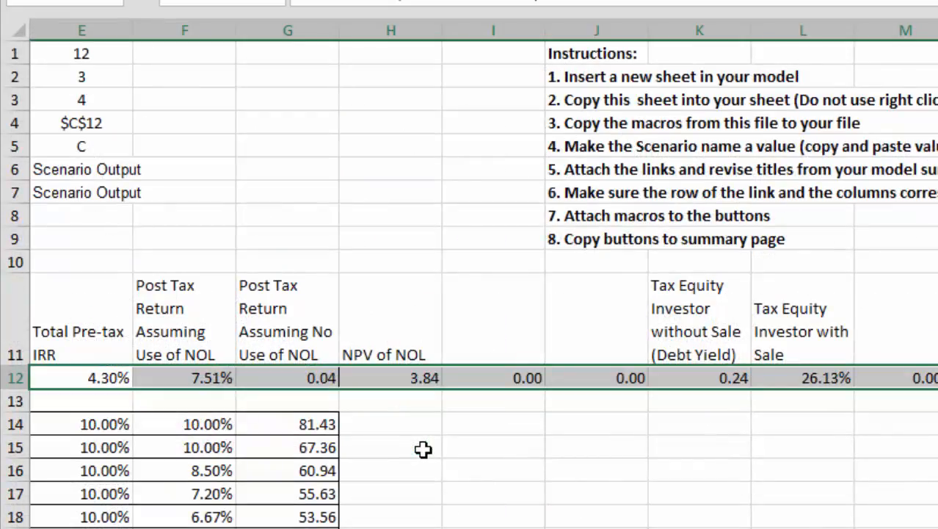
- Format the linked results in row 12 as percentages and the NPV of NOL as a two-decimal number
key("ctrl+shift+5")
key("Right")
key("Right")
key("Right")
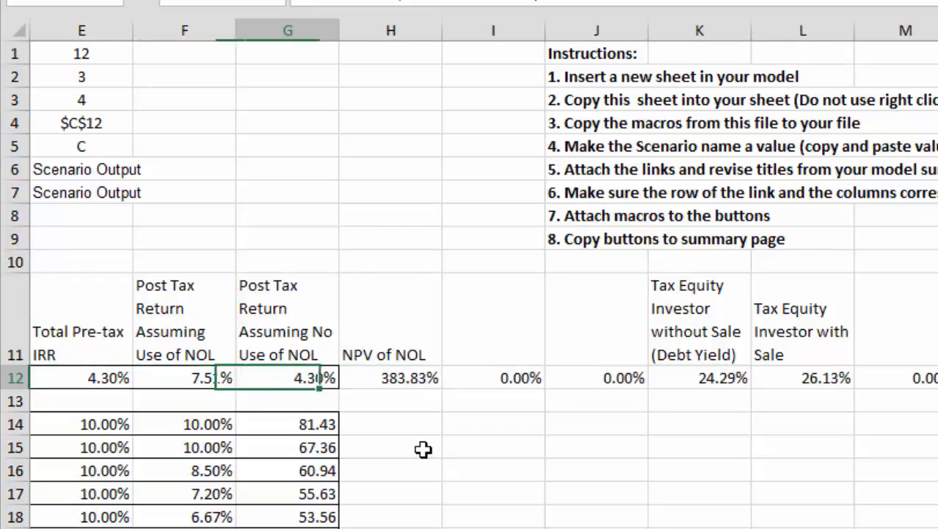
key("ctrl+shift+1")
- Examine the linked results and their number formats across row 12 against the headings above
key("Right")
key("Right")
key("Right")
key("Right")
key("Right")
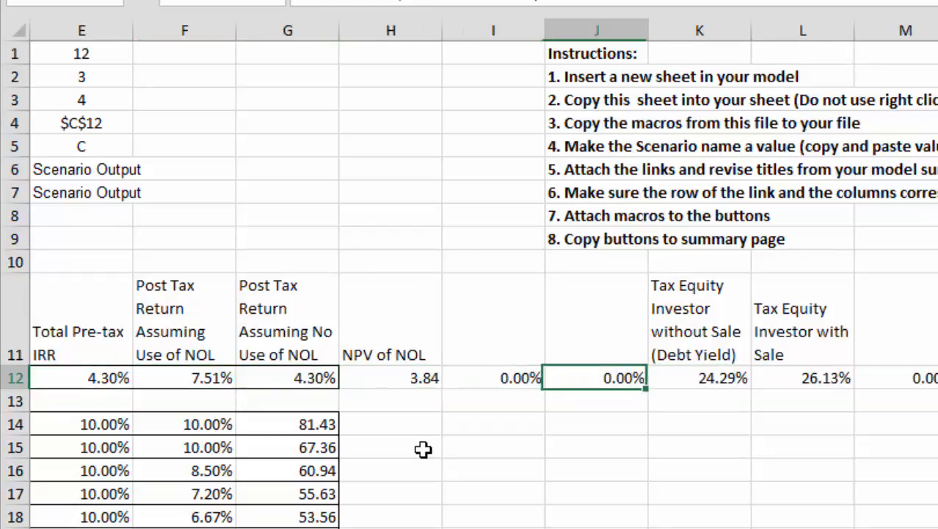
key("Right")
key("Right")
key("Right")
key("Right")
key("Right")
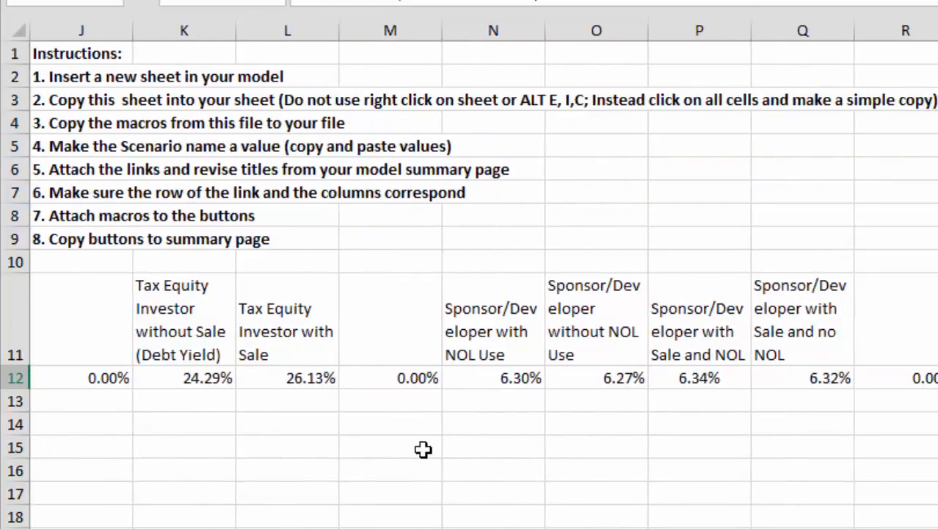
key("Left")
key("Left")
key("Left")
key("Left")
key("Left")
key("Left")
key("Left")
key("Left")
key("Left")
key("Left")
key("Left")
key("Left")
key("Left")
key("Left")
key("Left")
key("Left")
key("Left")
key("Left")
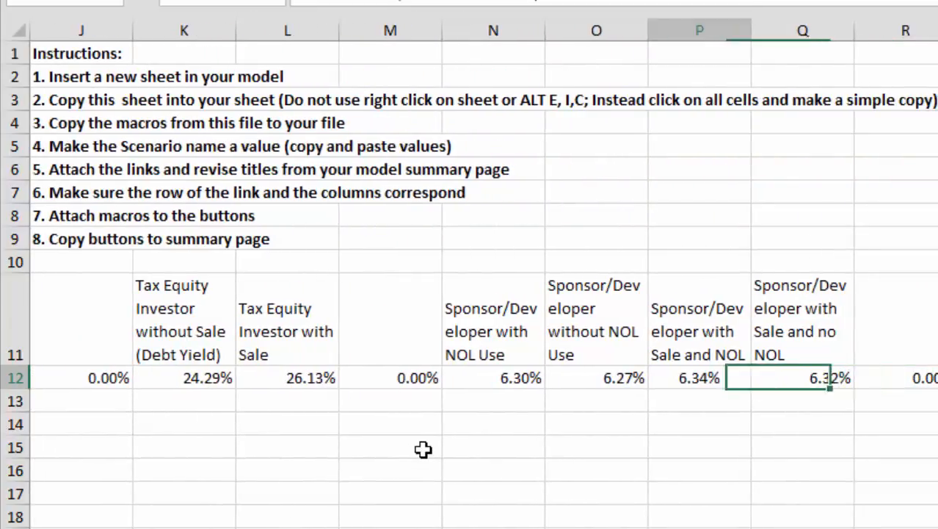
- Go to the empty Name cell in the link row and switch back to the summary sheet
key("Right")
key("Right")
key("Right")
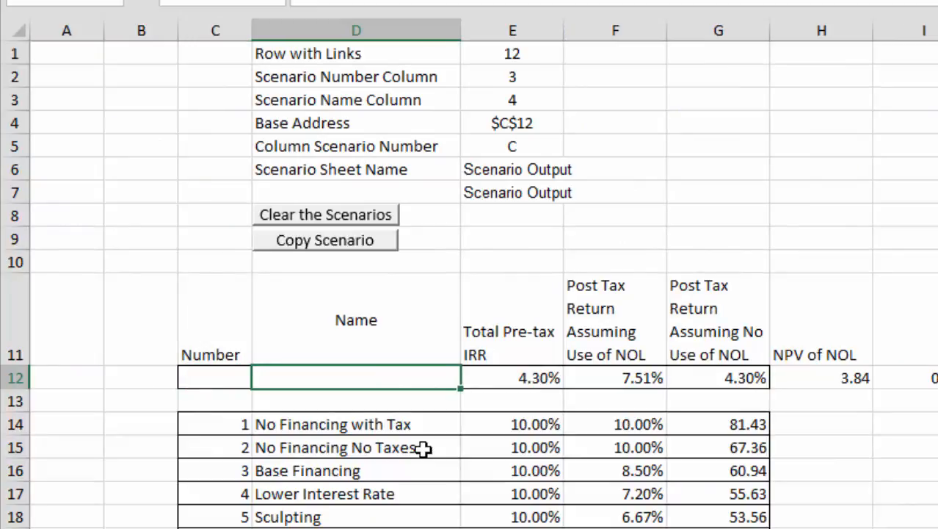
key("Right")
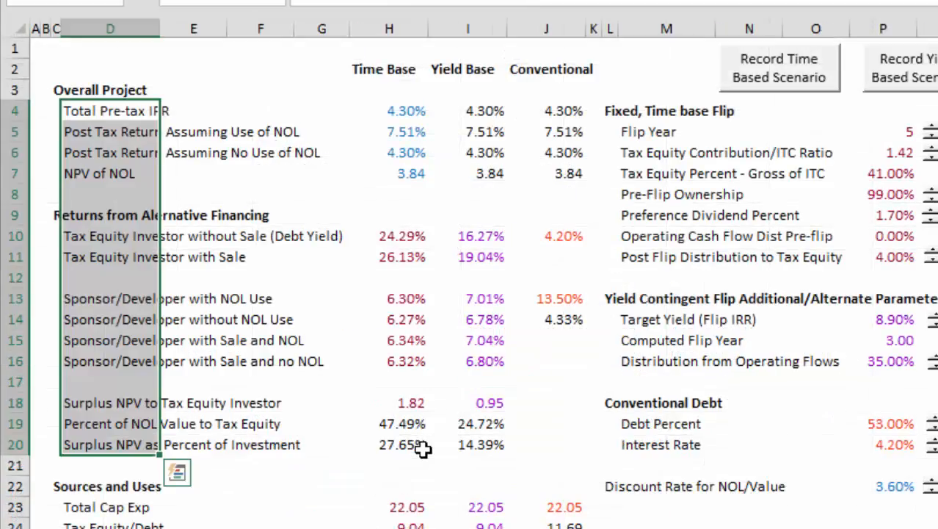
- Copy the flip parameter titles in M5:M16 of the summary sheet, from Flip Year through Distribution from Operating Flows
key("Right")
key("Right")
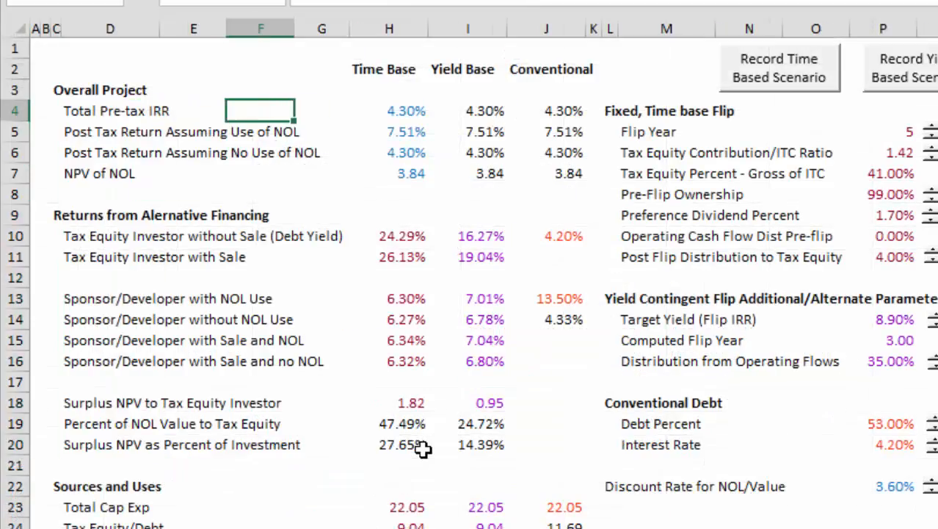
key("Right")
key("Right")
key("Right")
key("Right")
key("Right")
key("Down")
key("Right")
key("Right")
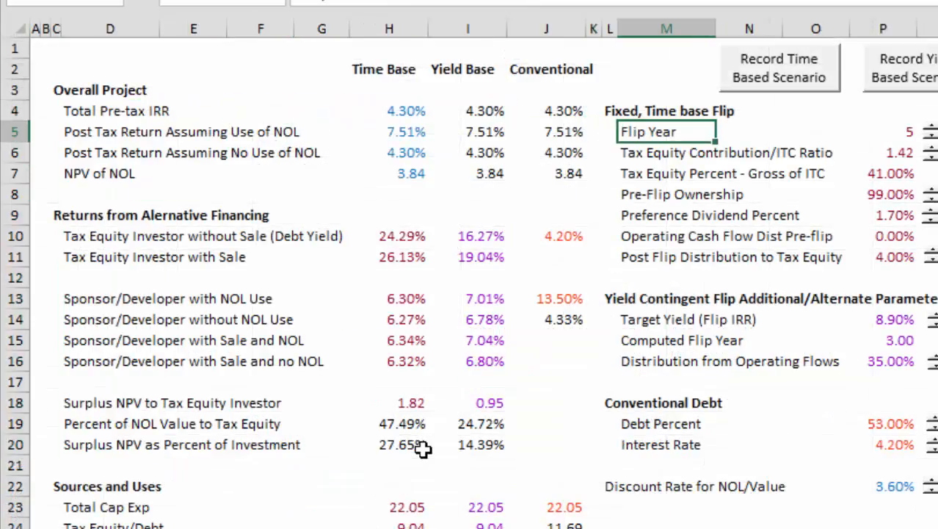
key("shift+Down")
key("shift+Down")
key("shift+Down")
key("shift+Down")
key("shift+Down")
key("shift+Down")
key("shift+Down")
key("shift+Down")
key("shift+Down")
key("shift+Down")
key("shift+Down")
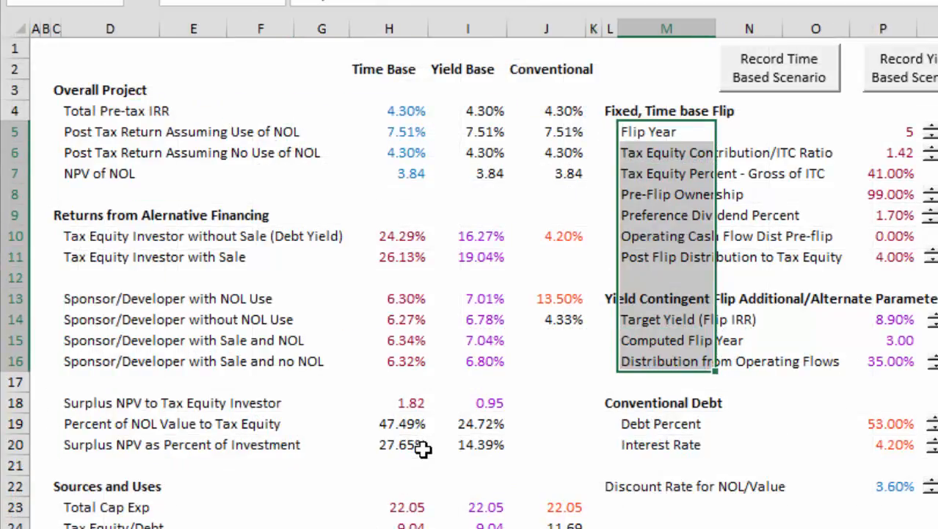
key("ctrl+c")
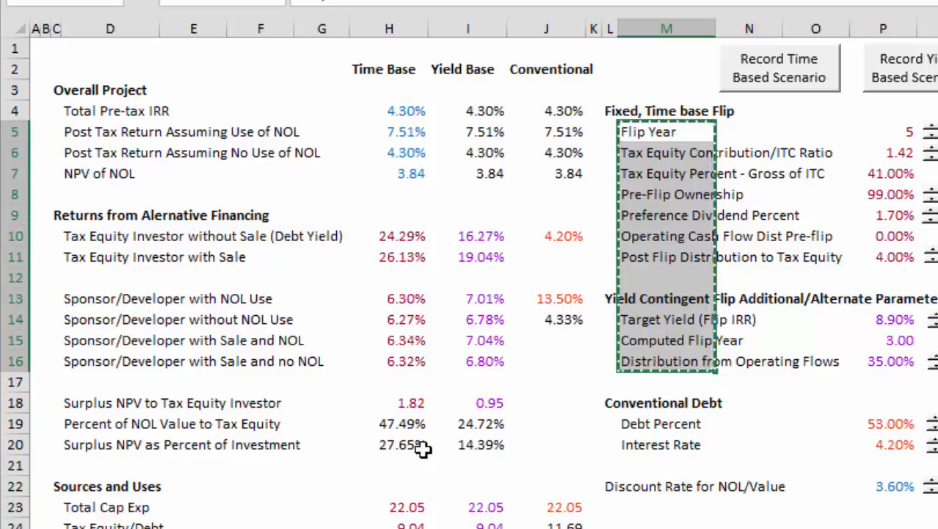
- Paste the copied titles transposed into heading row 11 starting at V11, with wrapped text and centred alignment
key("ctrl+Page_Down")
key("Right")
key("Up")
key("Right")
key("Right")
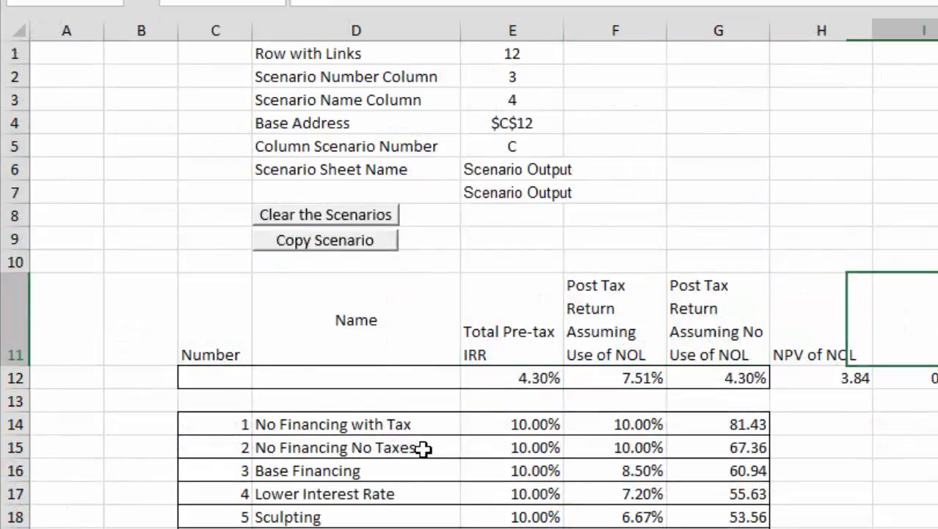
key("Right")
key("Right")
key("Right")
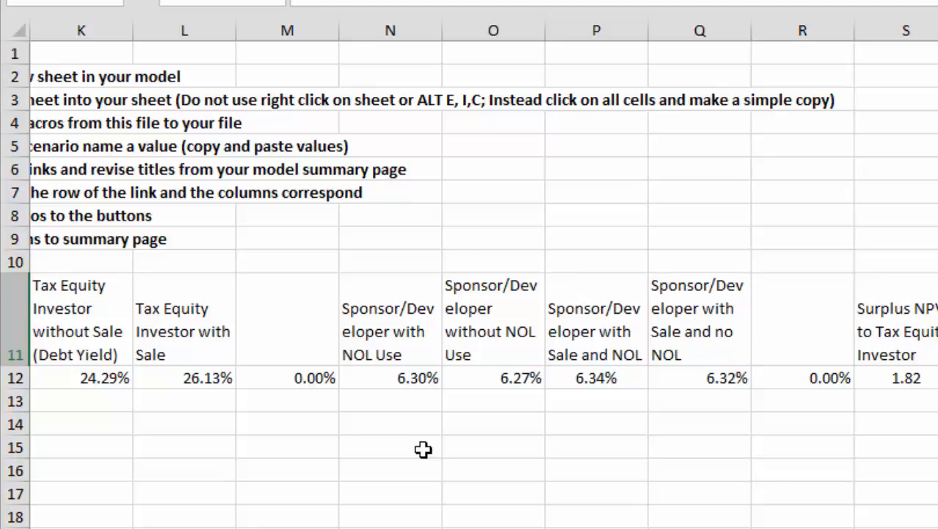
key("ctrl+alt+v")
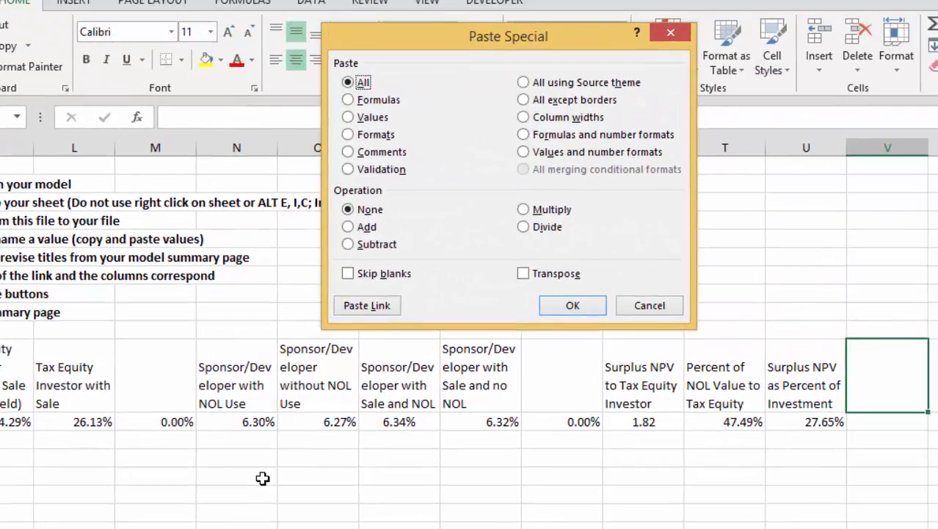
key("e")
key("Return")
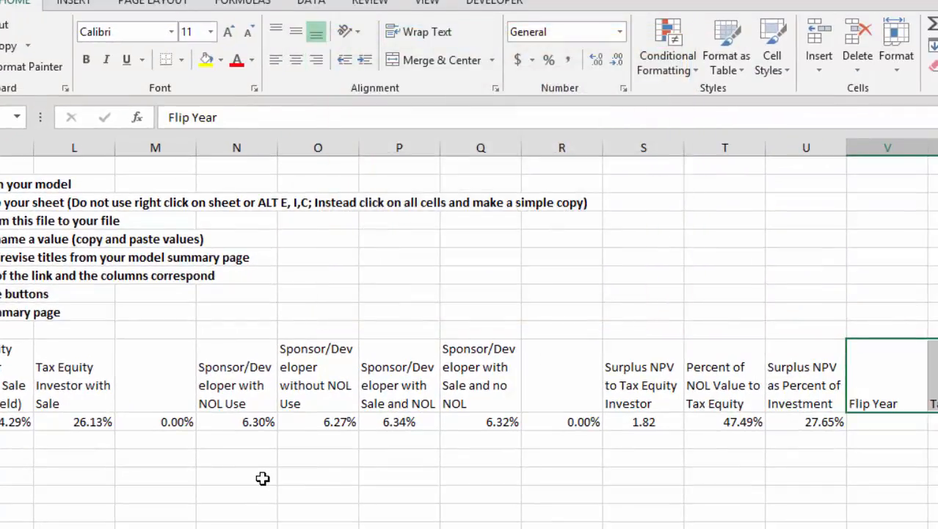
left_click(399, 39)
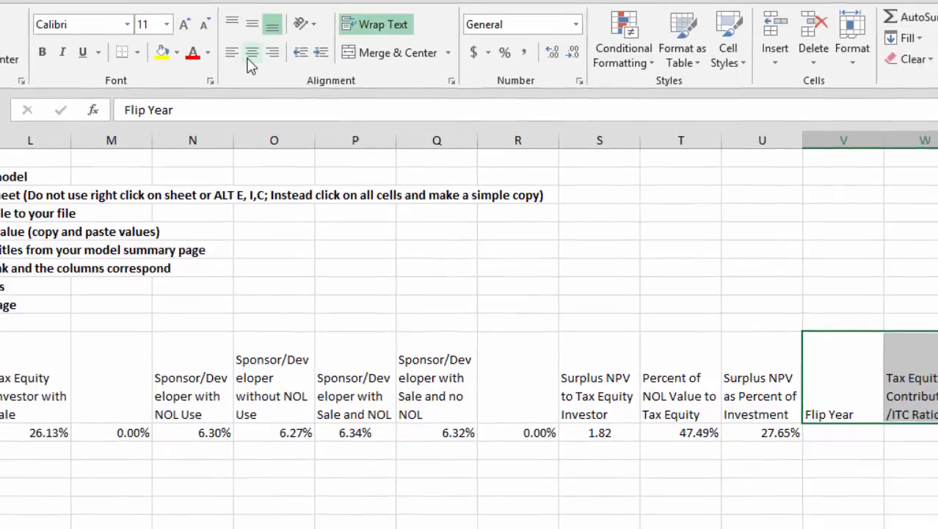
left_click(296, 60)
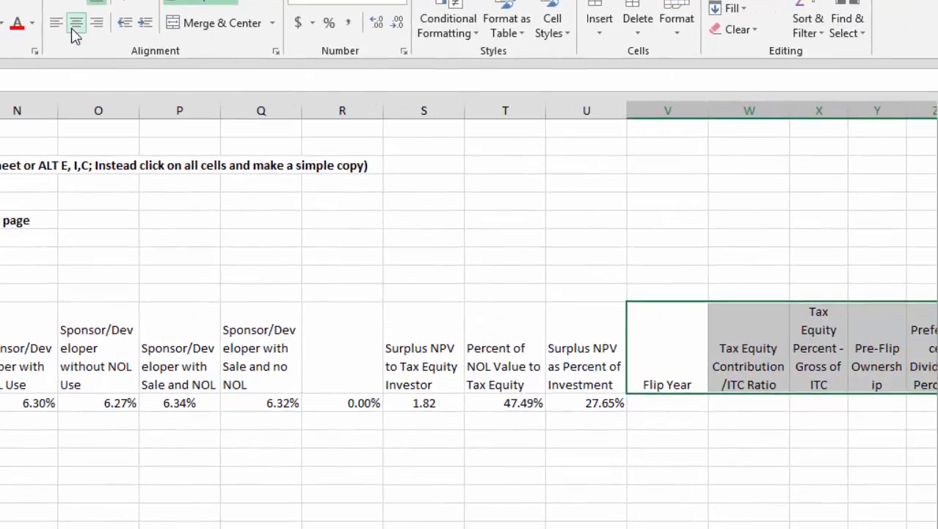
- Fill V12:AG12 with a TRANSPOSE array formula linked to the flip parameter values in Dashboard!P5:P16
key("Down")
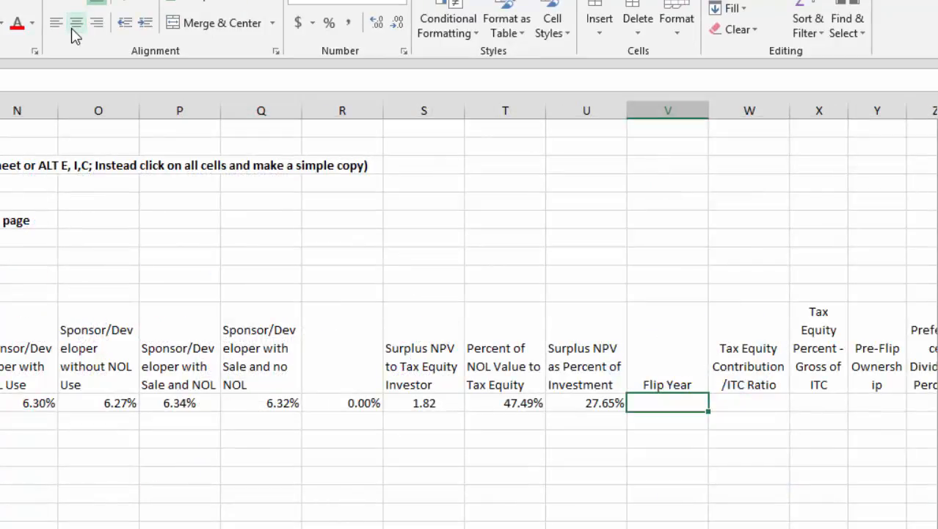
key("shift+Right")
key("shift+Right")
key("shift+Right")
key("shift+Right")
key("shift+Right")
key("shift+Right")
key("shift+Right")
key("shift+Right")
key("shift+Right")
key("shift+Right")
key("shift+Right")
key("shift+Right")
key("shift+Right")
key("shift+Right")
key("shift+Right")
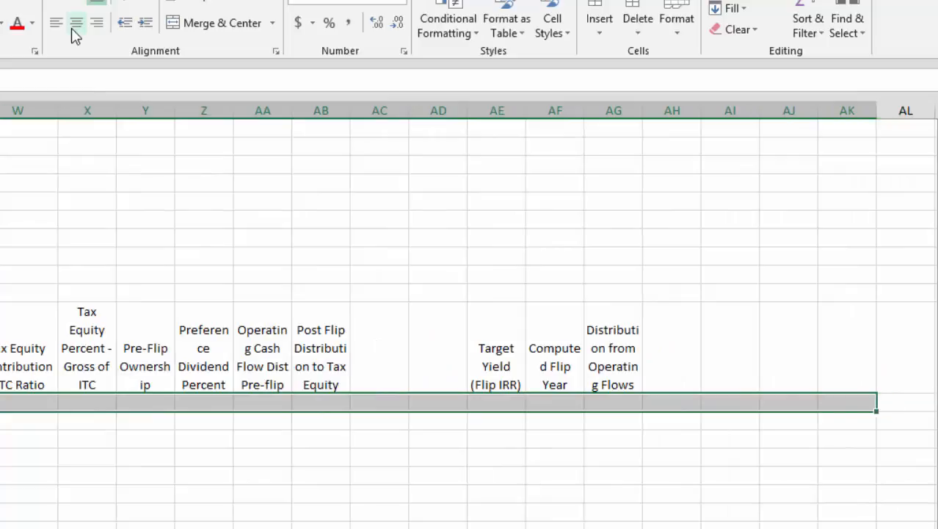
key("shift+Left")
key("shift+Left")
key("shift+Left")
key("shift+Left")
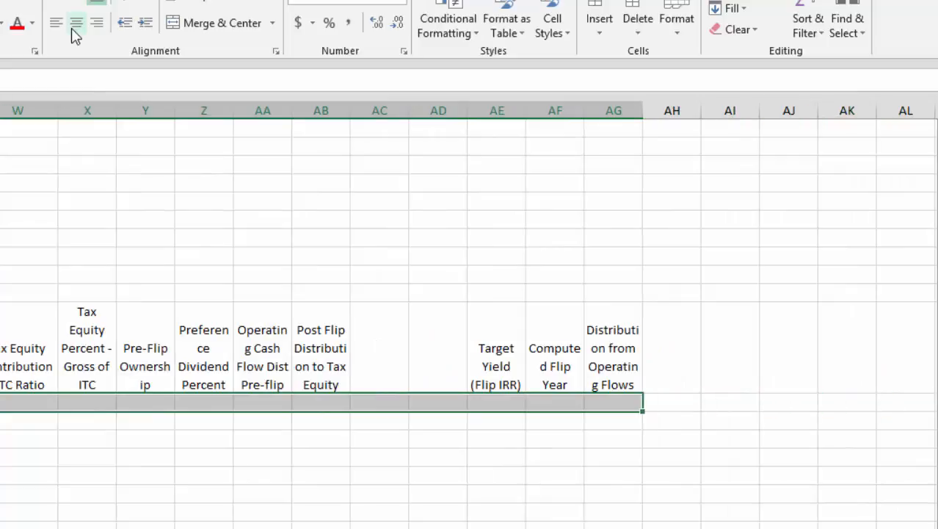
type("=tr")
key("Tab")
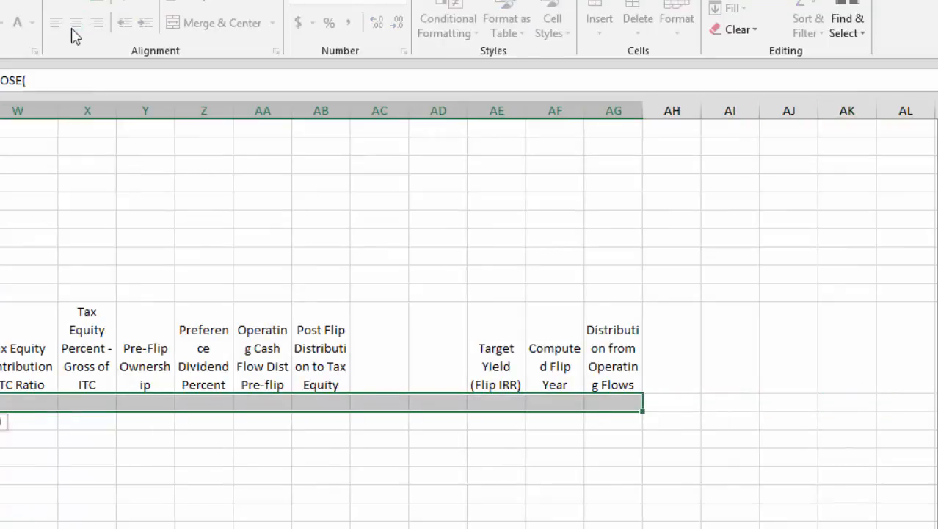
key("ctrl+Page_Up")
key("Right")
key("Right")
key("Right")
key("Right")
key("Right")
key("Right")
key("Right")
key("Right")
key("Right")
key("Right")
key("Right")
key("Right")
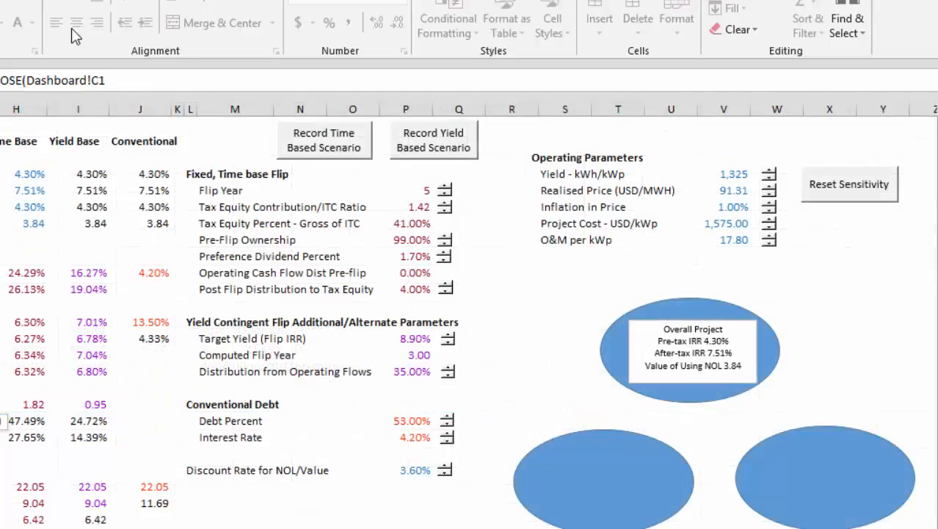
key("Down")
key("Down")
key("Down")
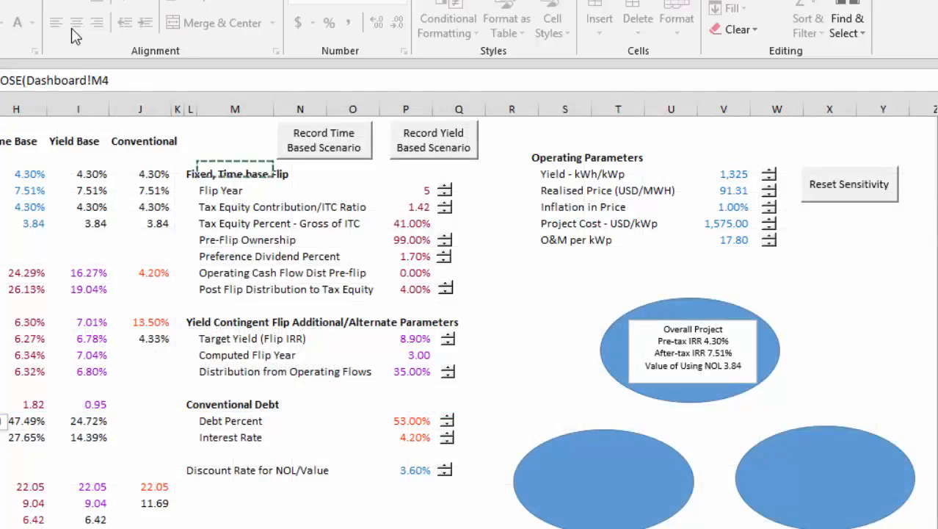
key("Down")
key("Right")
key("Right")
key("Right")
key("shift+Down")
key("shift+Down")
key("shift+Down")
key("shift+Down")
key("shift+Down")
key("shift+Down")
key("shift+Down")
key("shift+Down")
key("shift+Down")
key("shift+Down")
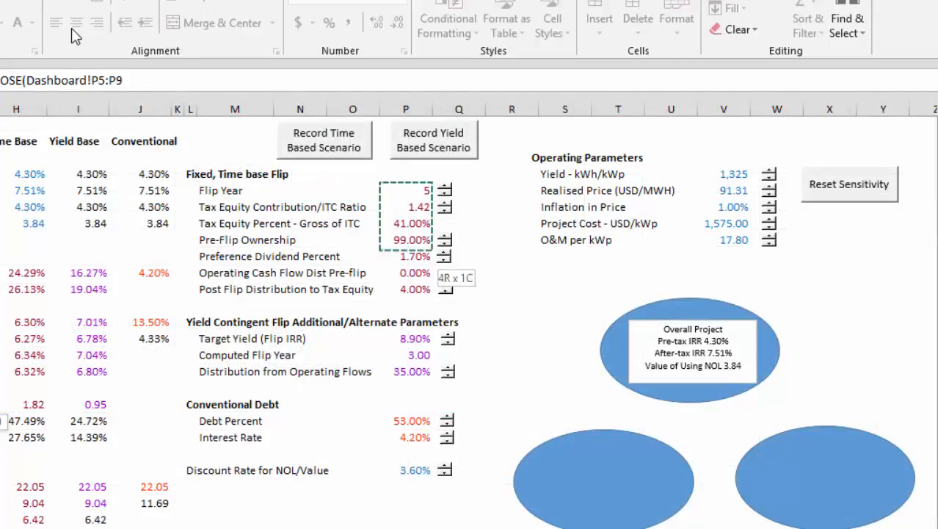
key("shift+Down")
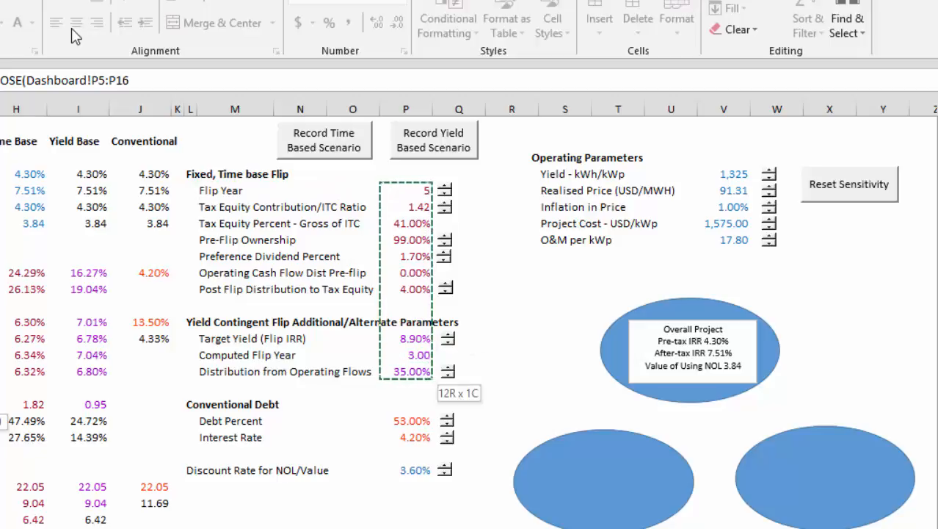
key("ctrl+shift+Return")
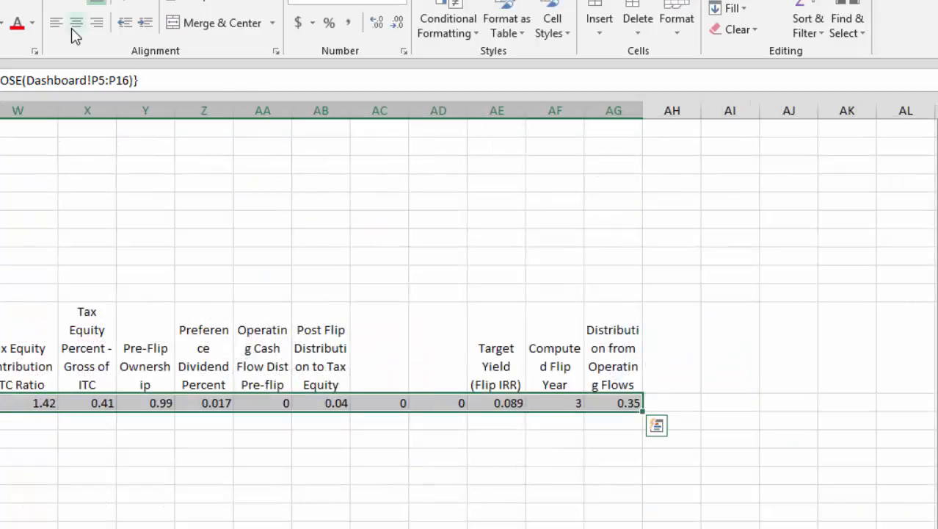
- Format the linked flip parameters as percentages, and Flip Year and Tax Equity Contribution/ITC Ratio as two-decimal numbers
key("ctrl+shift+5")
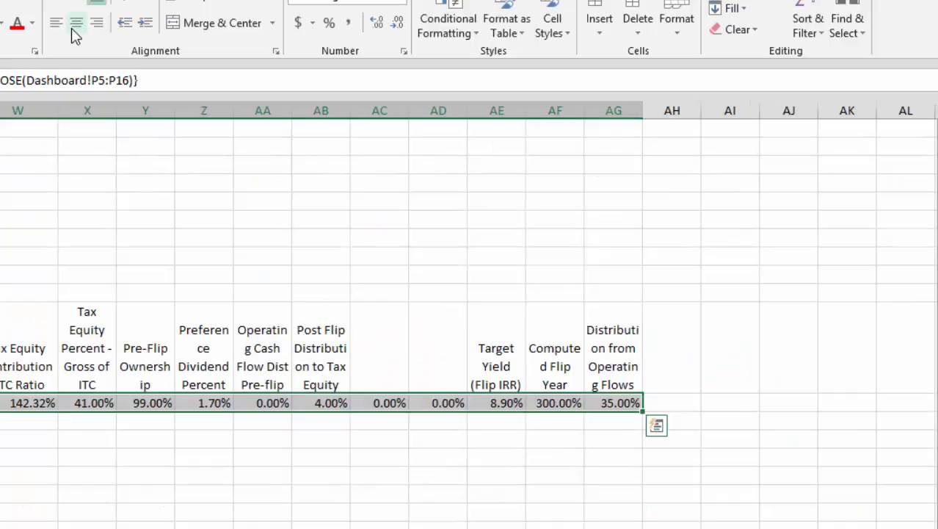
key("Left")
key("Right")
key("Right")
key("Right")
key("Right")
key("Right")
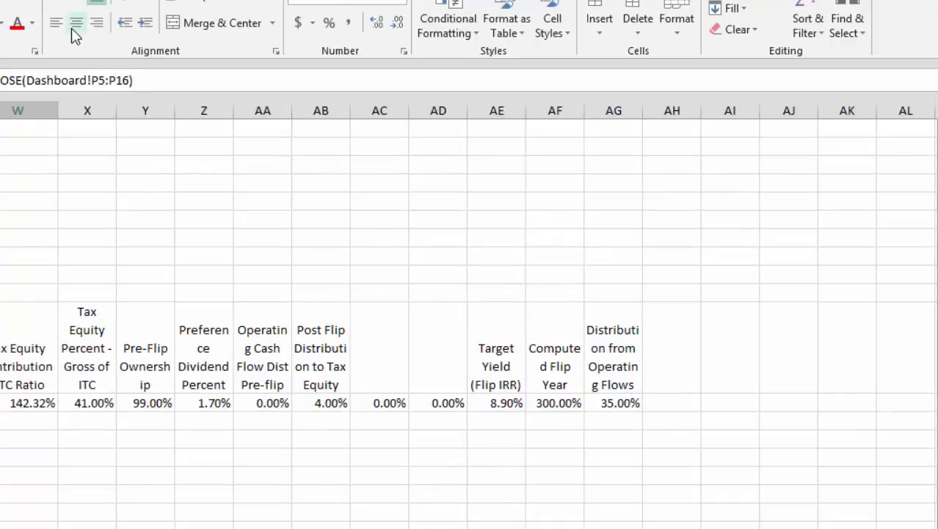
key("Left")
key("Left")
key("Left")
key("Left")
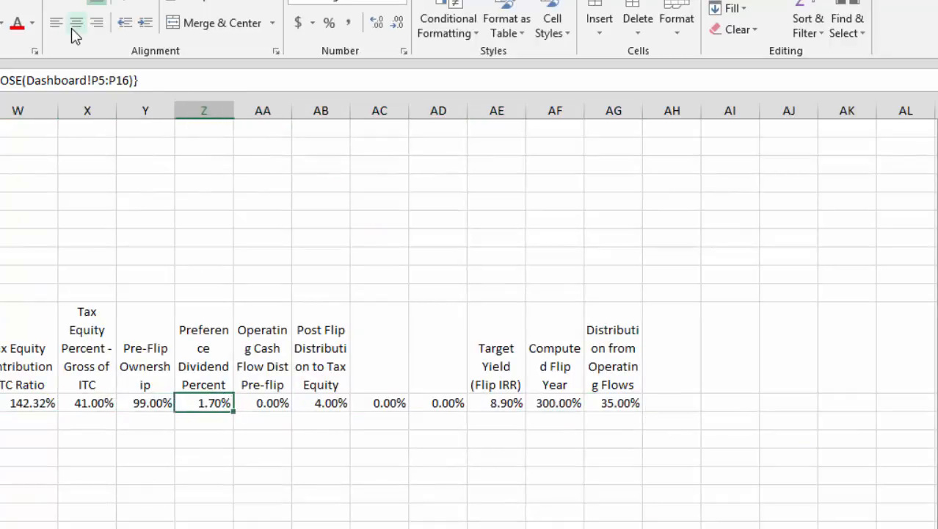
key("ctrl+shift+1")
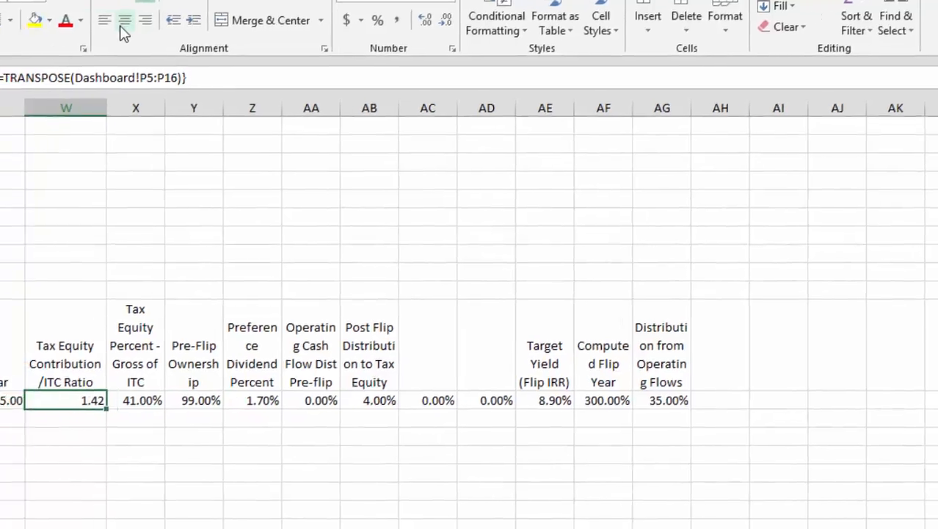
- Examine the linked flip parameters and their formats along row 12, and return to the summary sheet
key("Right")
key("Right")
key("Right")
key("Right")
key("Right")
key("Right")
key("Right")
key("Left")
key("Left")
key("Left")
key("Left")
key("Left")
key("Left")
key("Left")
key("Left")
key("Left")
key("Left")
key("Left")
key("Left")
key("Left")
key("Left")
key("Left")
key("Left")
key("Left")
key("Left")
key("Left")
key("Left")
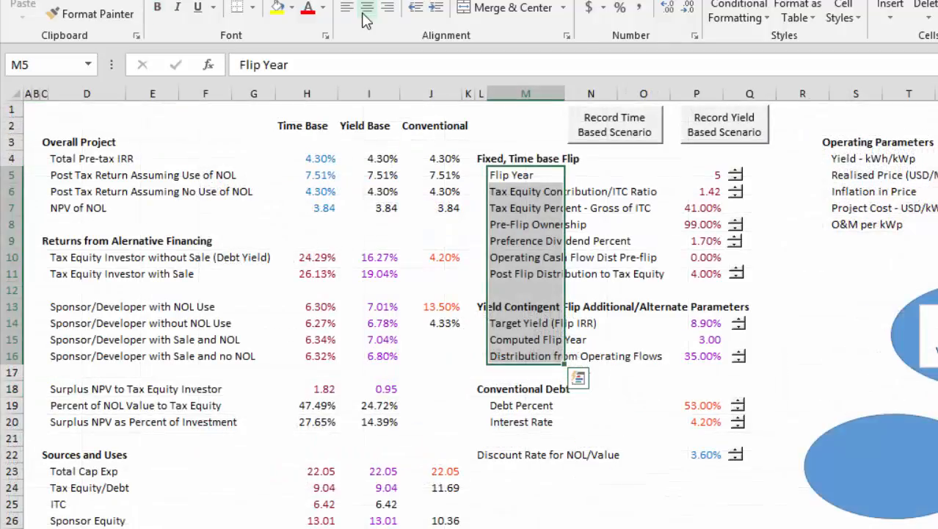
- Copy the Operating Parameters titles in S4:S8 of the summary sheet, from Yield - kWh/kWp through O&M per kWp
key("Right")
key("Right")
key("Right")
key("Right")
key("Right")
key("Right")
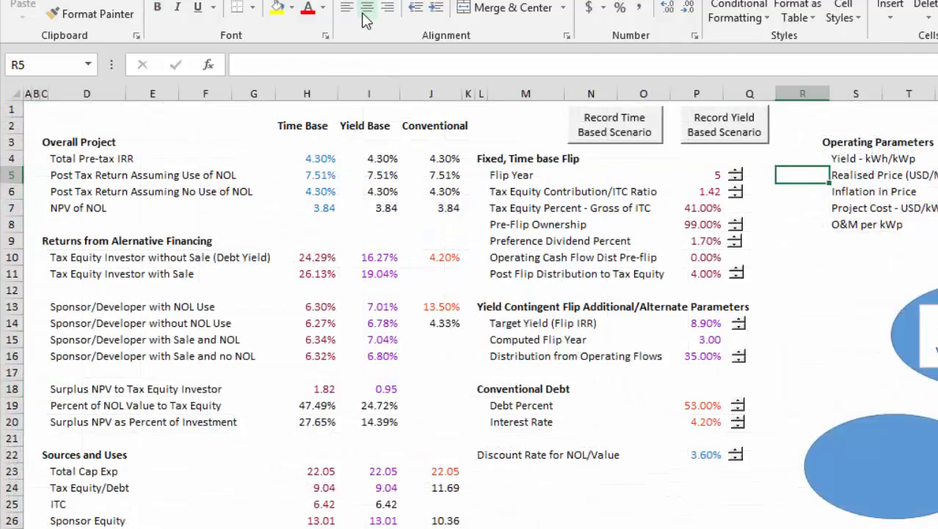
key("Up")
key("shift+Down")
key("shift+Down")
key("shift+Down")
key("shift+Down")
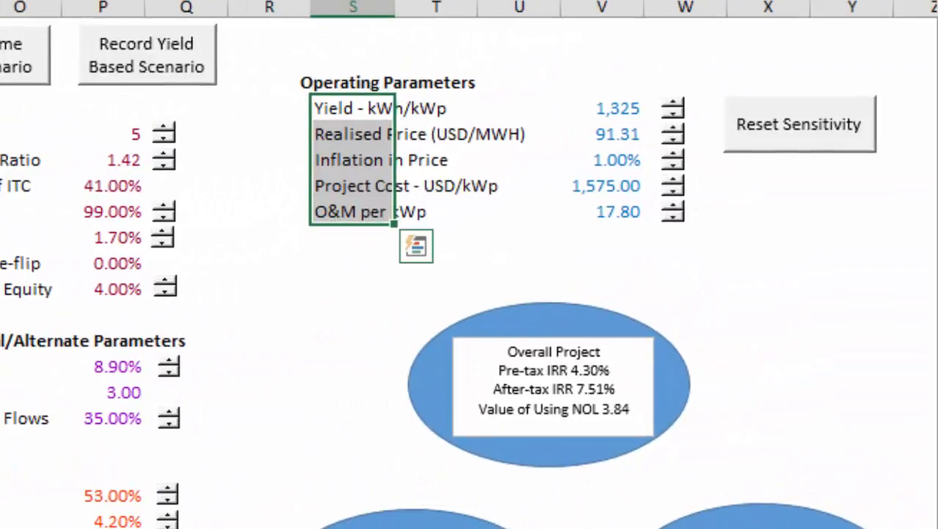
key("ctrl+c")
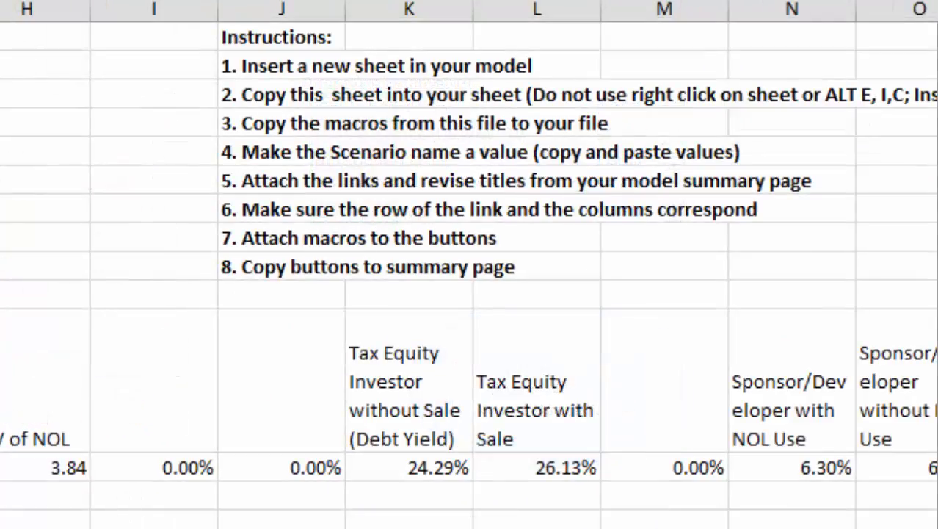
- Paste the copied Operating Parameters titles transposed into AH11:AL11 of the output sheet
key("Right")
key("Right")
key("Right")
key("Right")
key("Right")
key("Right")
key("Right")
key("Right")
key("Right")
key("Right")
key("Right")
key("Right")
key("Right")
key("Right")
key("Right")
key("Right")
key("Right")
key("Right")
key("Right")
key("Right")
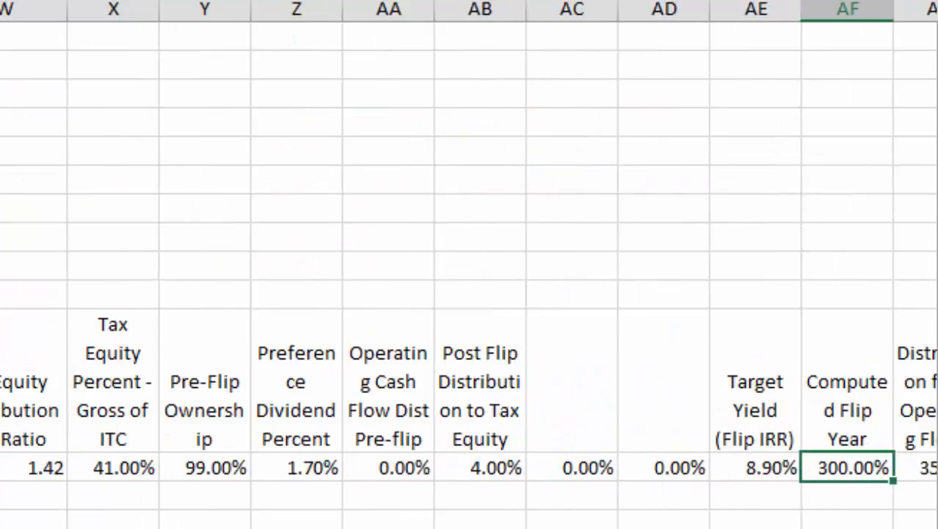
key("Up")
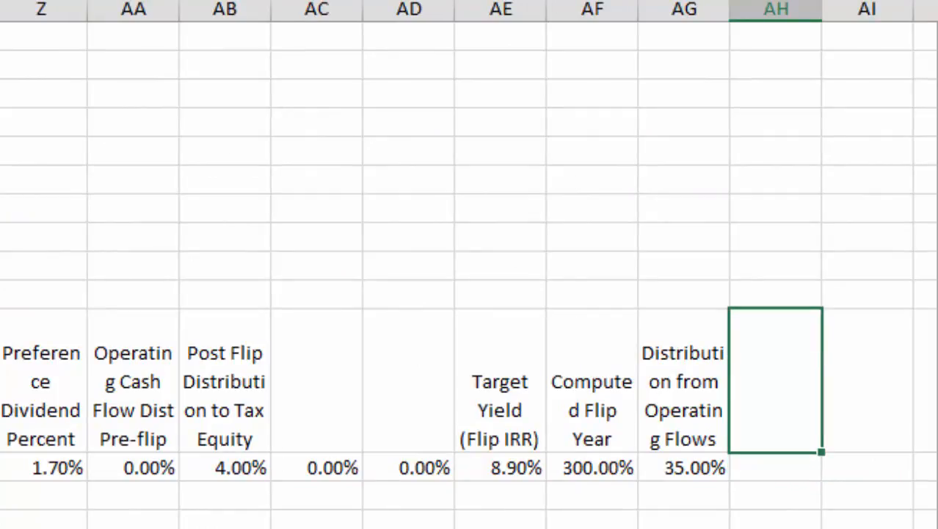
key("ctrl+alt+v")
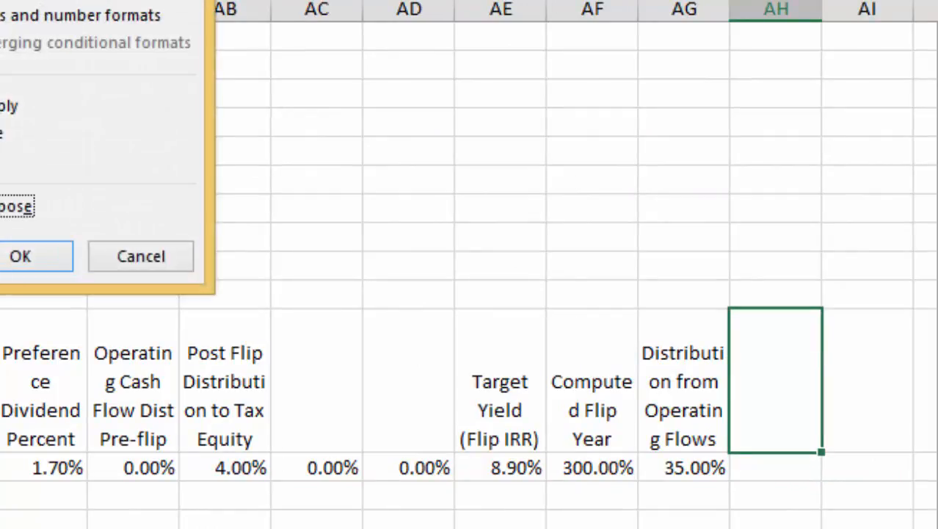
key("Return")
- Fill AH12:AL12 with a TRANSPOSE array formula linked to the five Operating Parameters values on the summary sheet, from Yield through O&M per kWp
key("Down")
key("shift+Right")
key("shift+Right")
key("shift+Right")
key("shift+Right")
key("shift+Right")
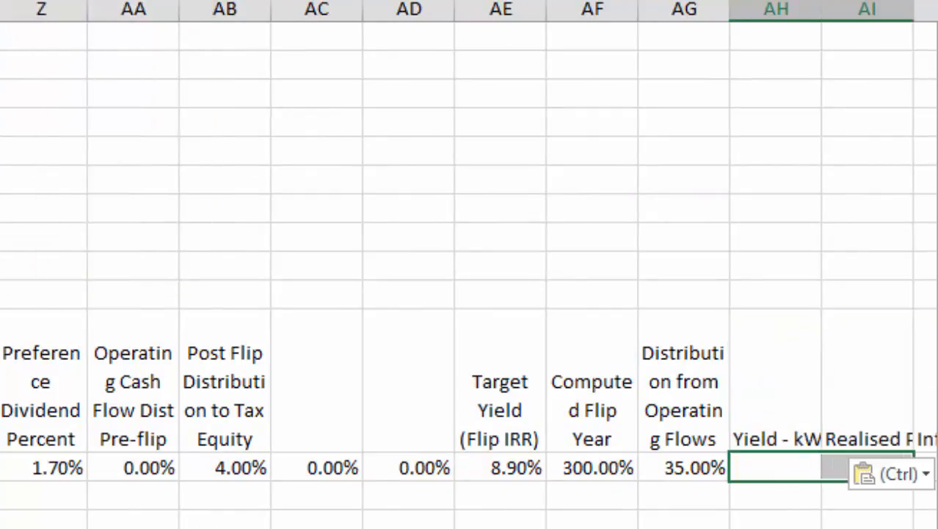
key("ctrl+v")
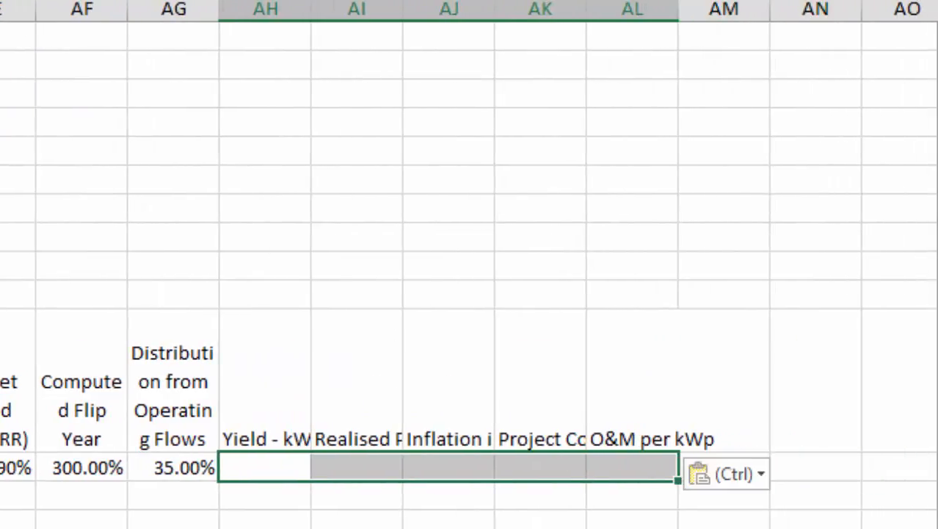
type("=t")
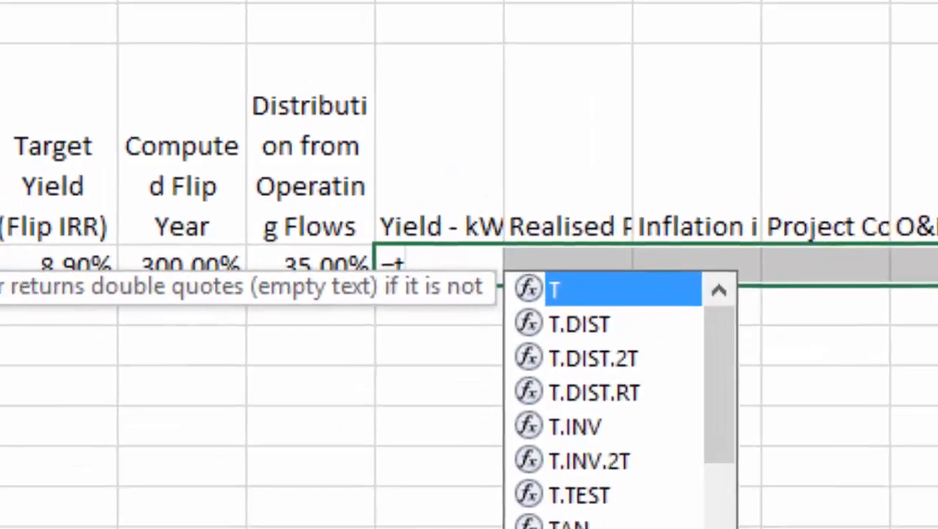
type("ra")
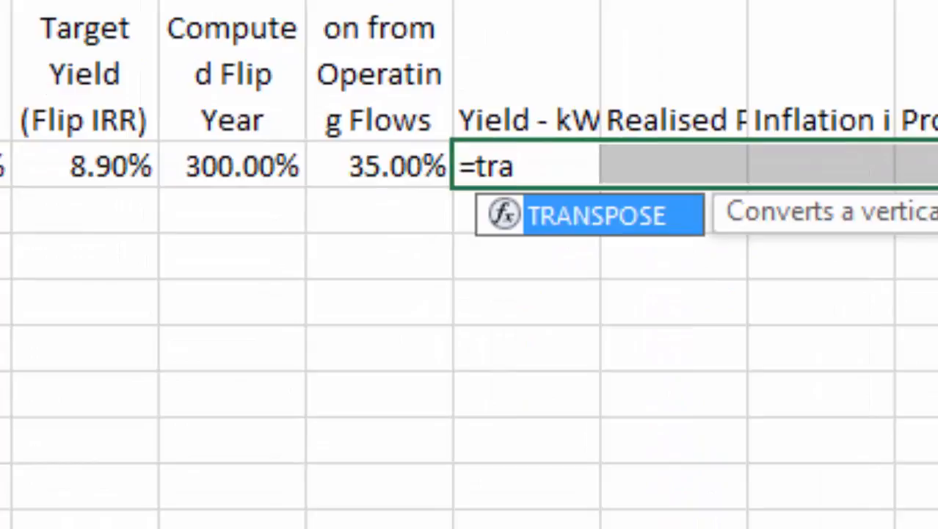
key("Tab")
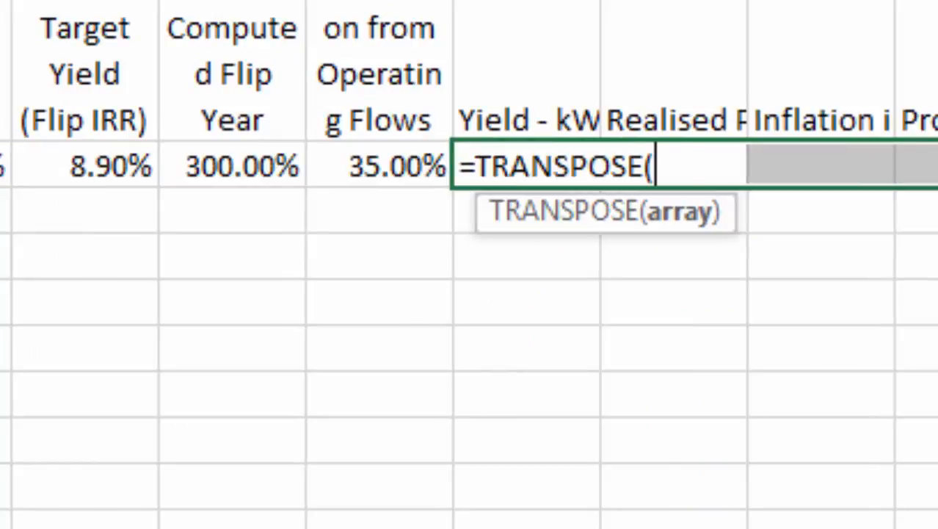
key("ctrl+Page_Up")
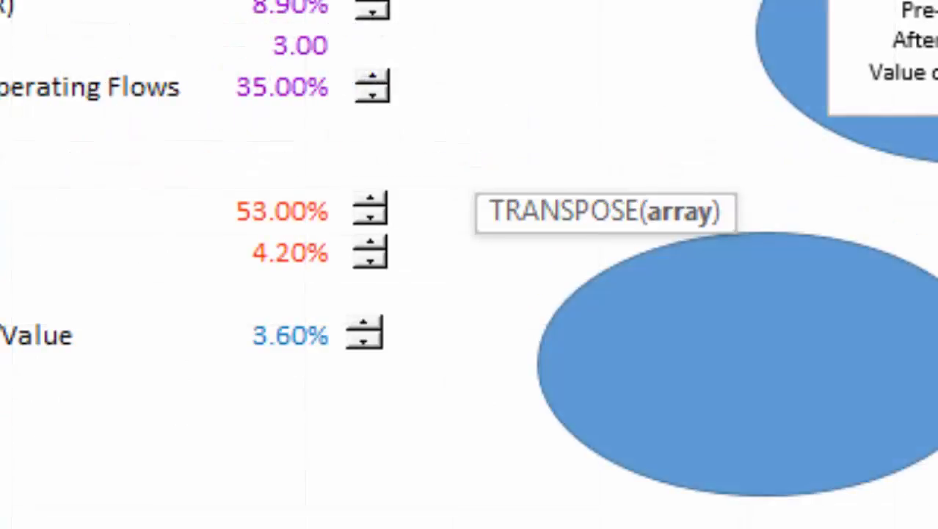
key("Left")
key("Left")
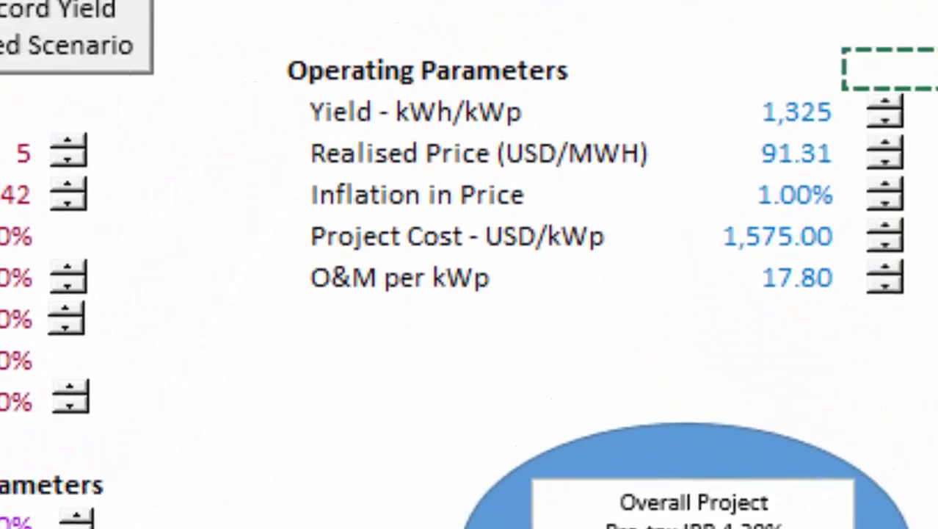
key("Down")
key("shift+Down")
key("shift+Down")
key("shift+Down")
key("shift+Down")
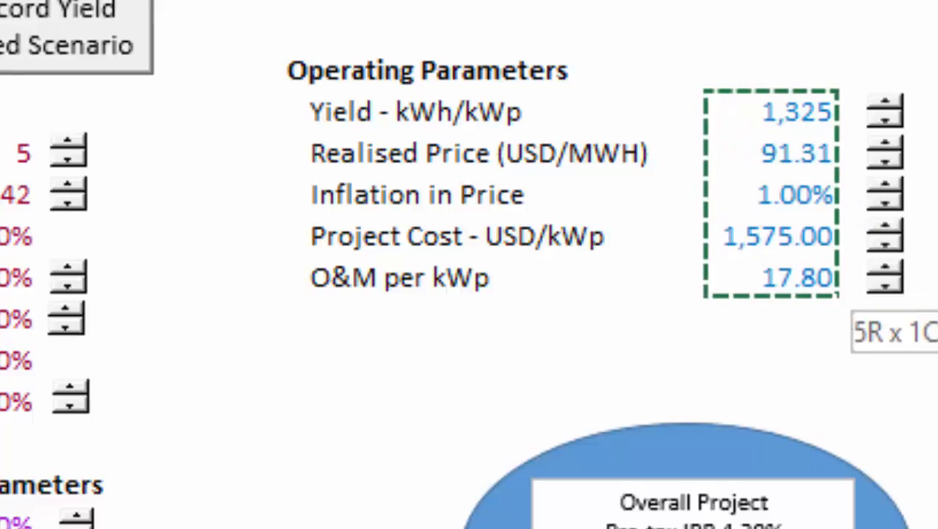
key("ctrl+shift+Return")
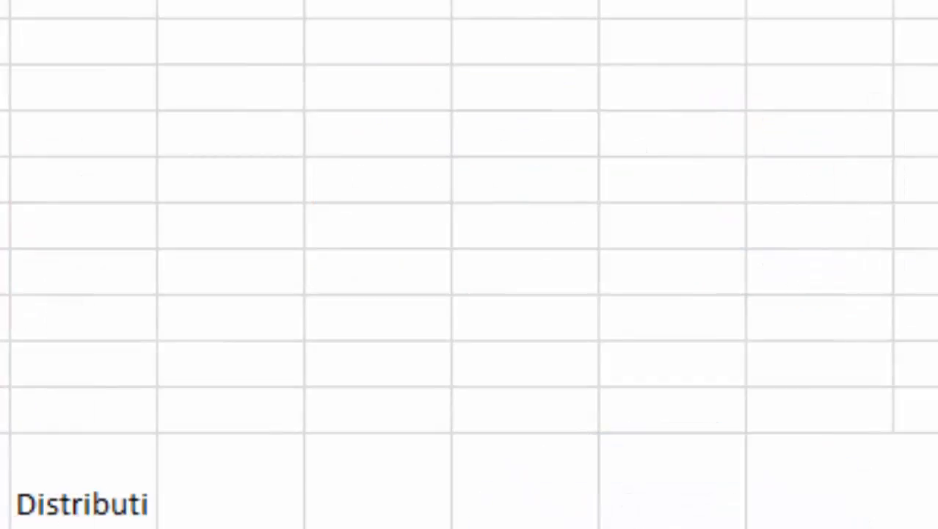
- Wrap the text of the Operating Parameters titles in AH11:AL11
key("Up")
key("Left")
key("shift+Right")
key("shift+Right")
key("shift+Right")
key("shift+Right")
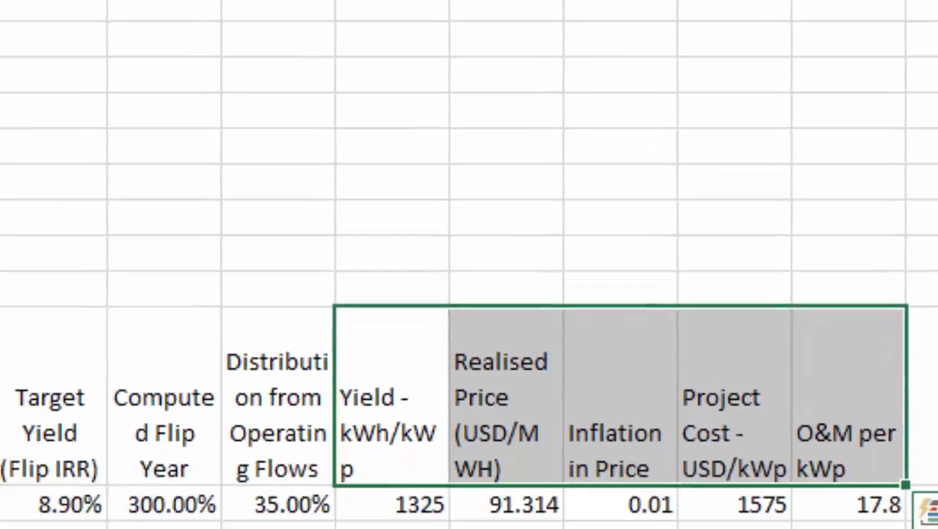
- Group the untitled columns I and J between NPV of NOL and the Tax Equity Investor results
key("Left")
key("Left")
key("Left")
key("Left")
key("Left")
key("Left")
key("Left")
key("Left")
key("Left")
key("Left")
key("Left")
key("Left")
key("Left")
key("Left")
key("Left")
key("Left")
key("Left")
key("Left")
key("Left")
key("Left")
key("Left")
key("Left")
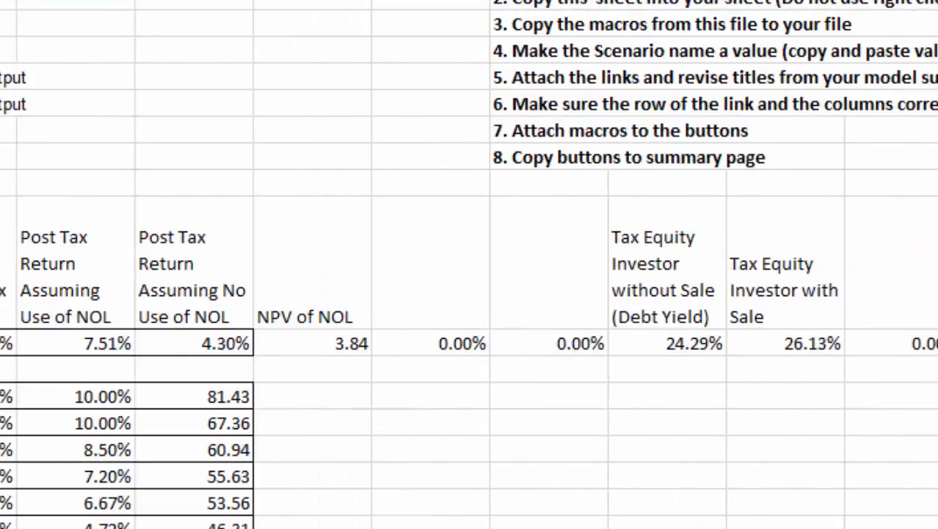
key("ctrl+Right")
key("Right")
key("ctrl+space")
key("shift+Right")
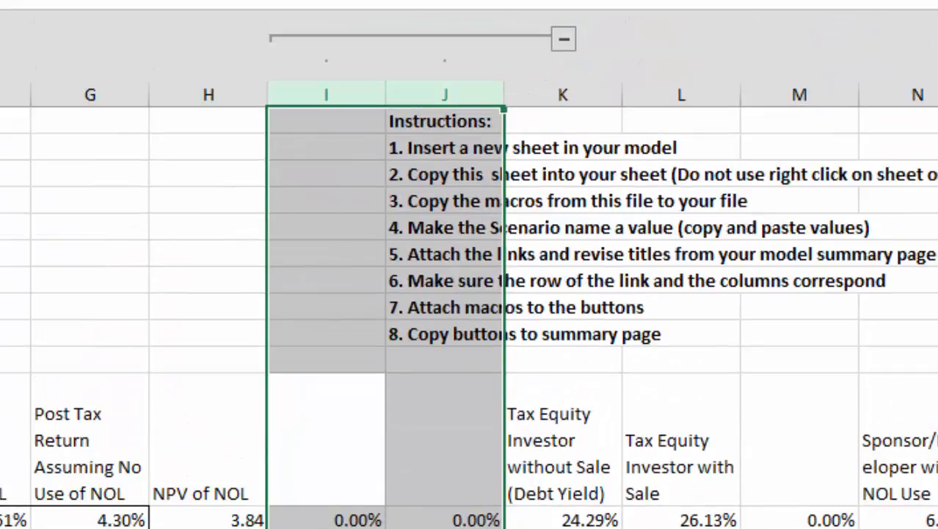
key("Right")
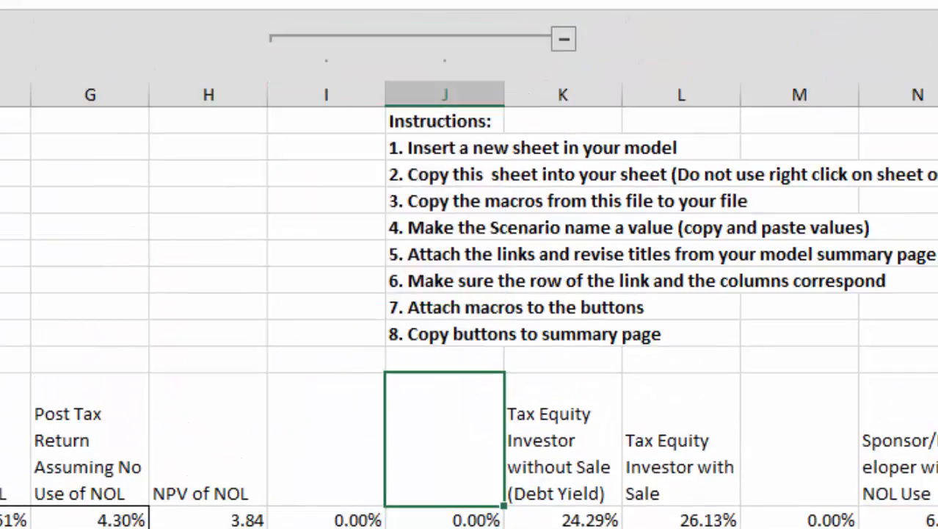
- Group the untitled column R before Surplus NPV to Tax Equity Investor
key("Right")
key("Right")
key("Right")
key("Right")
key("Right")
key("Right")
key("Right")
key("Right")
key("Right")
key("Right")
key("Right")
key("Left")
key("Left")
key("Left")
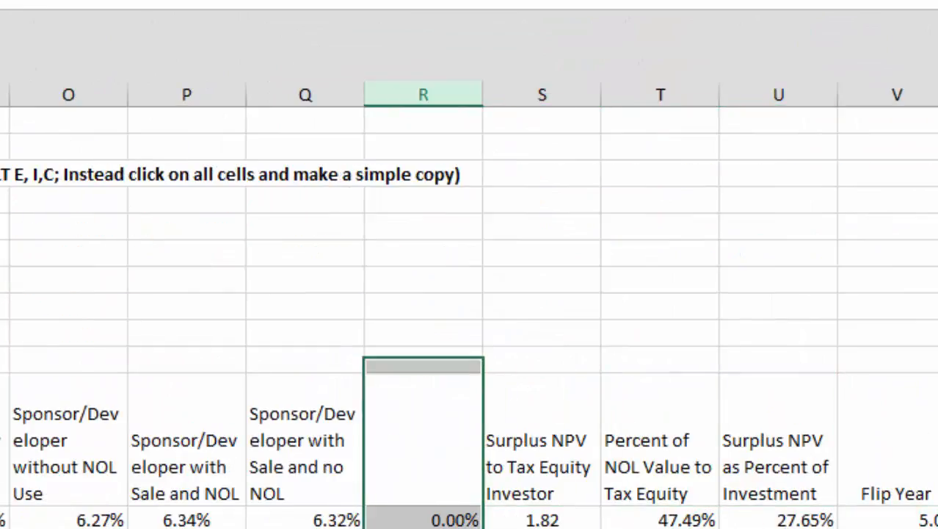
key("ctrl+shift+Up")
key("Right")
key("Right")
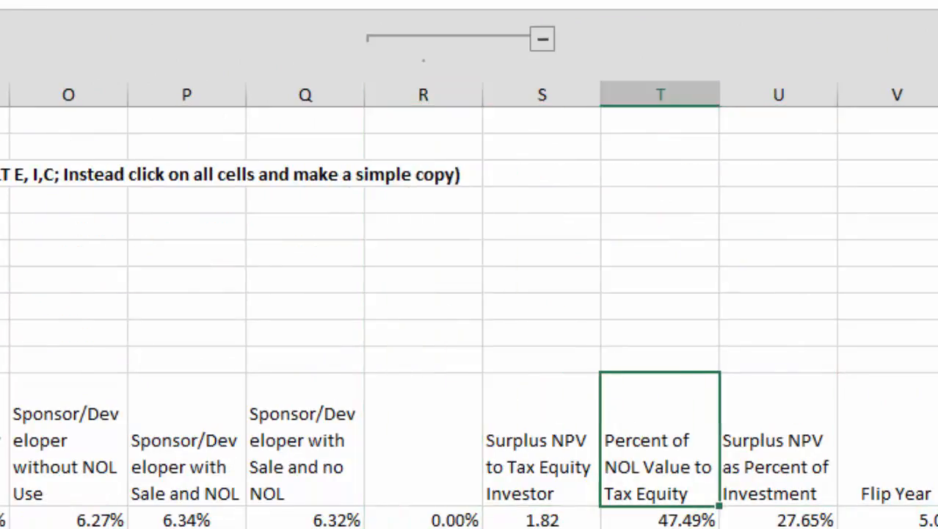
- Group the untitled columns AC and AD between Post Flip Distribution to Tax Equity and Target Yield
key("Right")
key("Right")
key("Right")
key("Right")
key("Right")
key("Right")
key("Right")
key("Right")
key("Right")
key("Right")
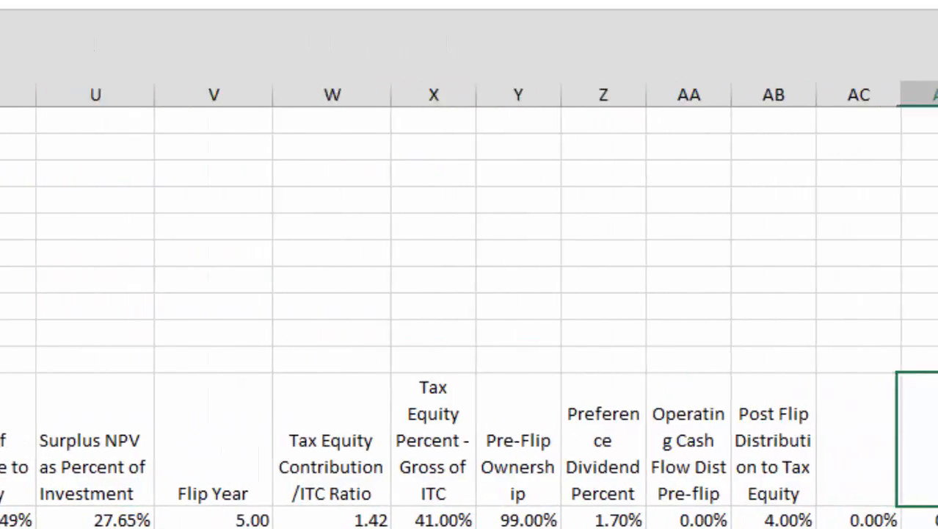
key("Left")
key("ctrl+shift+Left")
key("Right")
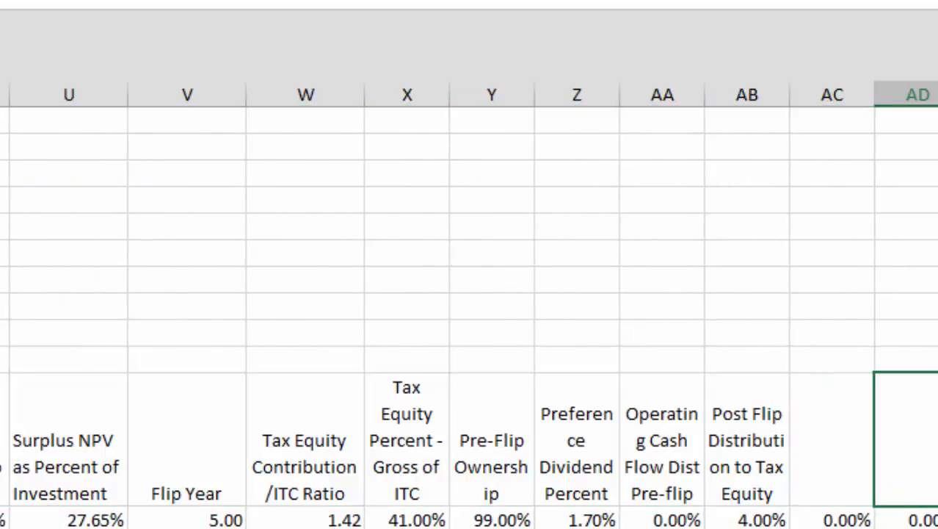
key("Left")
key("shift+space")
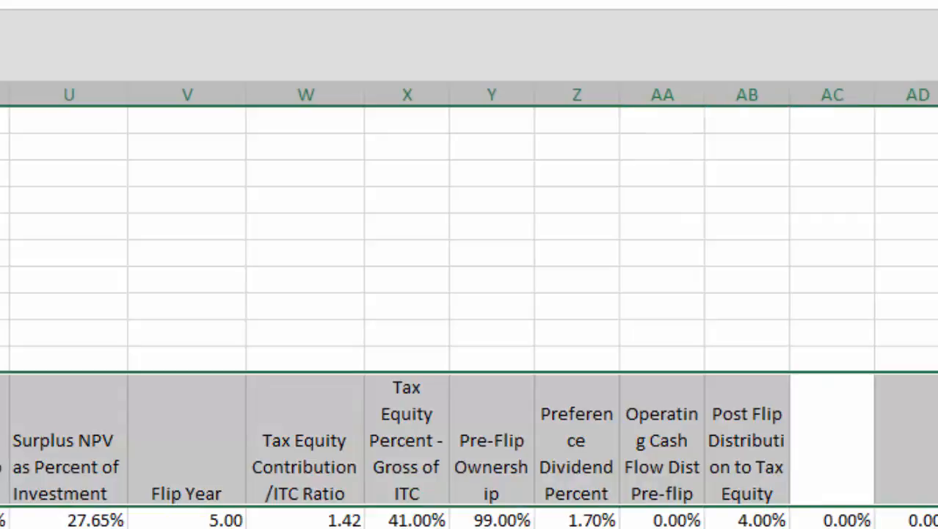
key("Right")
key("Left")
key("ctrl+space")
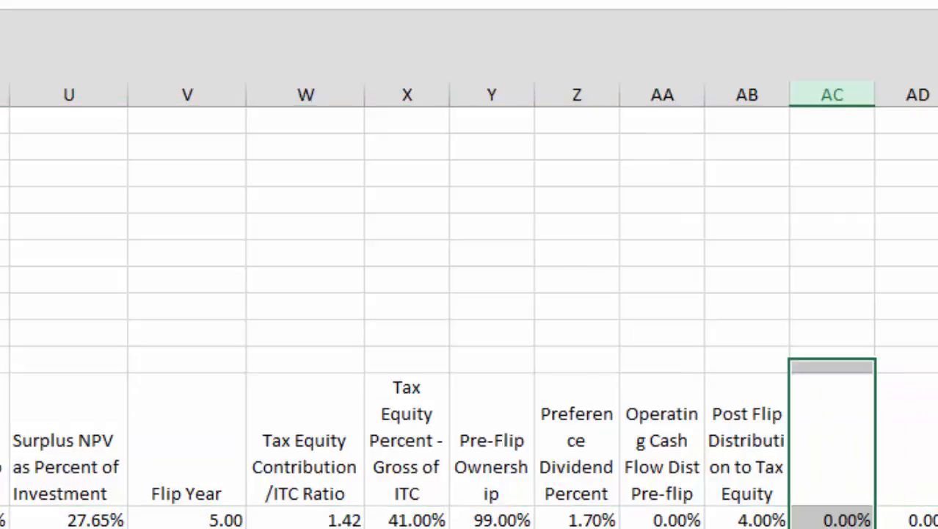
key("shift+Right")
key("Right")
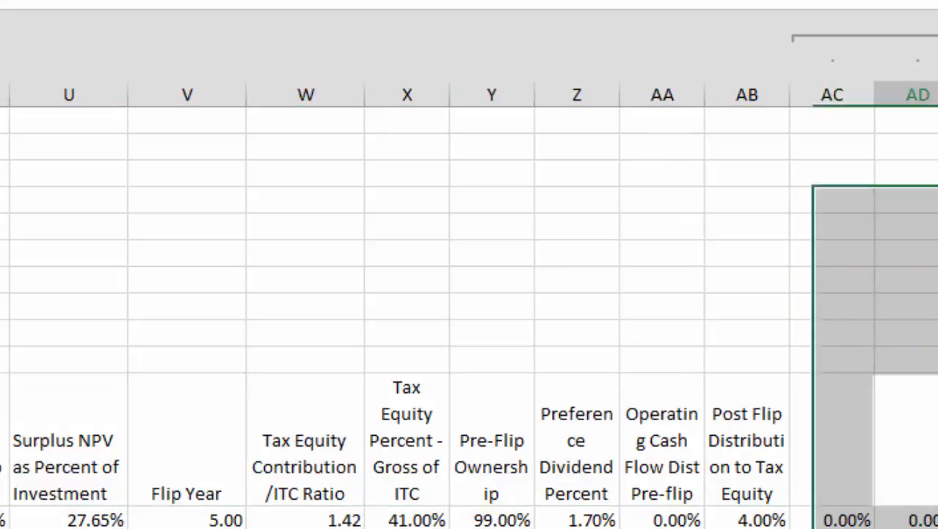
- Examine the linked titles, values and column groups across the output sheet, from the operating parameters back to the first results
key("Right")
key("Right")
key("Right")
key("Right")
key("Right")
key("Right")
key("Right")
key("Right")
key("Right")
key("Left")
key("Left")
key("Left")
key("Left")
key("Left")
key("Left")
key("Left")
key("Left")
key("Left")
key("Left")
key("Left")
key("Left")
key("Left")
key("Left")
key("Left")
key("Left")
key("Left")
key("Left")
key("Left")
key("Left")
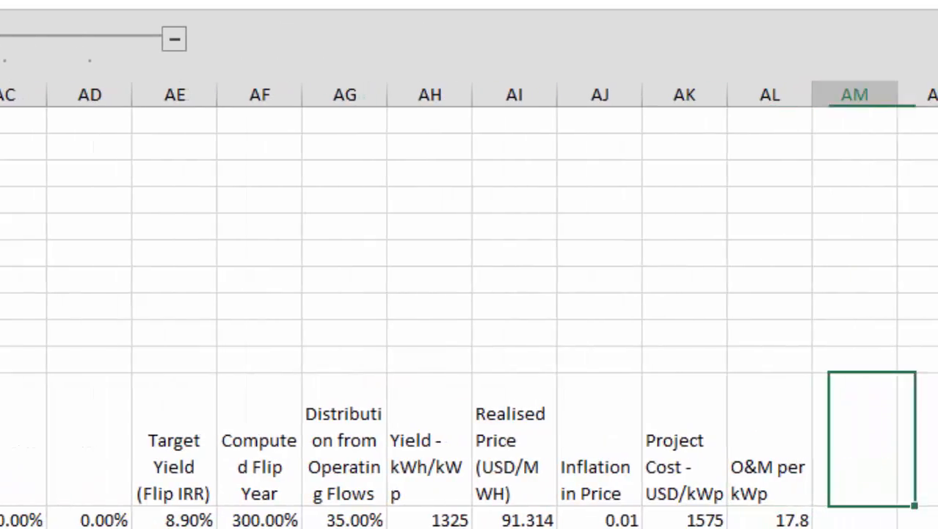
key("Left")
key("Left")
key("Left")
key("Left")
key("Left")
key("Left")
key("Left")
key("Left")
key("Left")
key("Left")
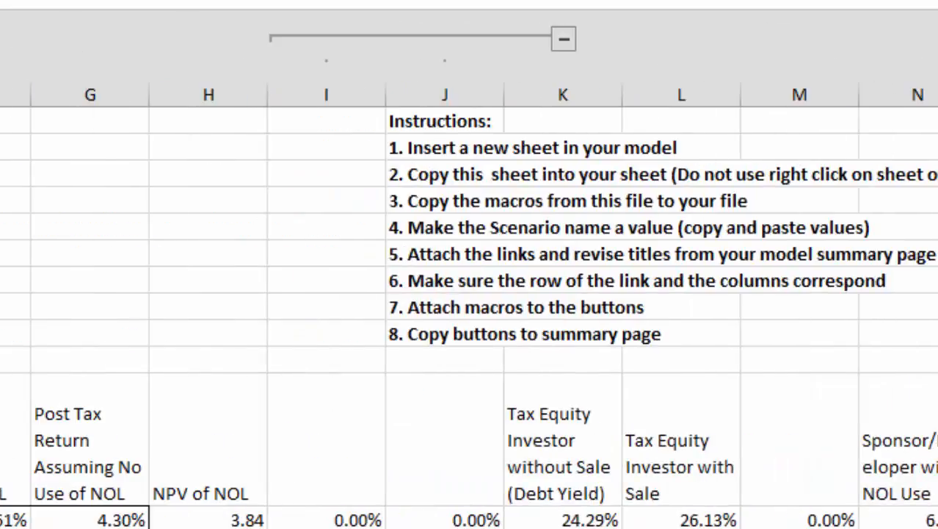
- Examine the linked titles and values in row 11 and below, from NPV of NOL across to the flip parameters
key("Right")
key("Right")
key("Right")
key("Right")
key("Right")
key("Right")
key("Right")
key("Right")
key("Right")
key("Right")
key("Right")
key("Right")
key("Right")
key("Right")
key("Right")
key("Right")
key("Right")
key("Right")
key("Right")
key("Right")
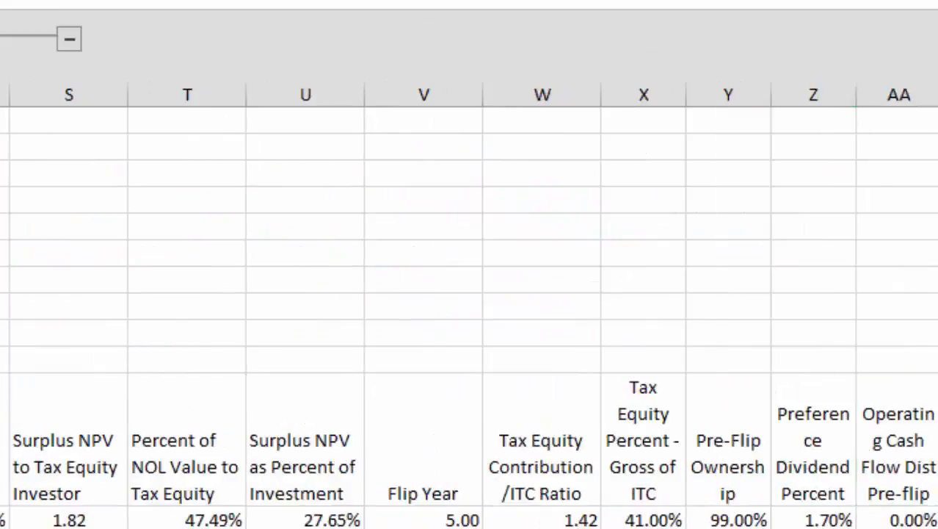
key("Left")
key("Left")
key("Left")
key("Left")
key("Left")
key("Left")
key("Left")
key("Left")
key("Left")
key("Left")
key("Left")
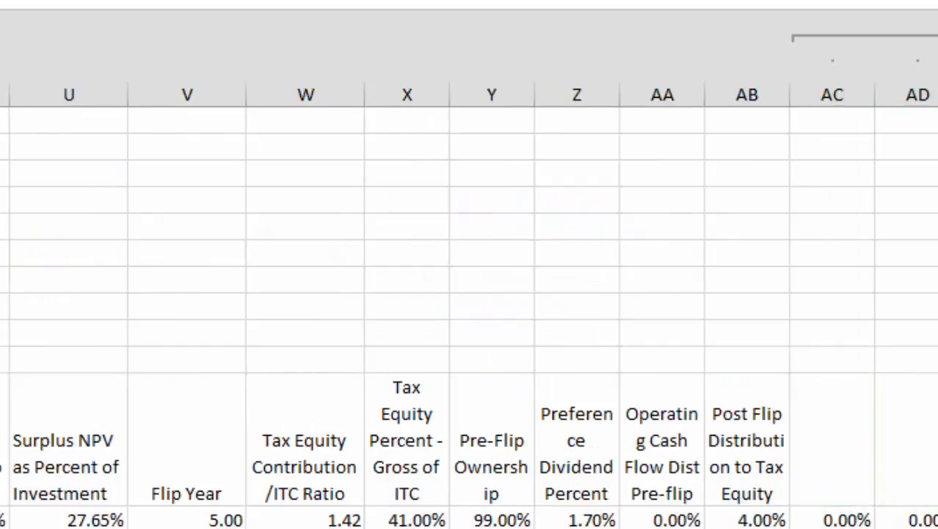
- Widen columns S through AL together so the parameter titles from Surplus NPV to O&M per kWp fit better
key("Right")
key("Right")
key("Right")
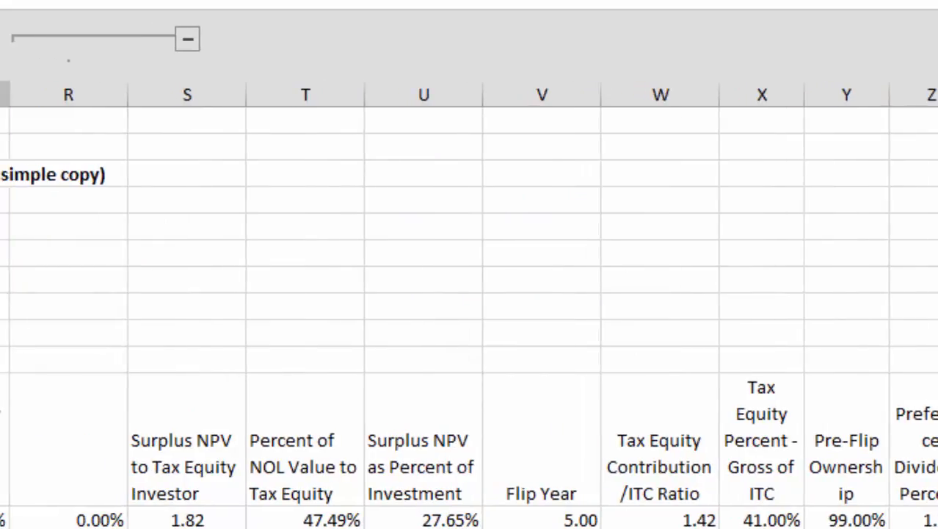
key("shift+Right")
key("shift+Right")
key("shift+Right")
key("shift+Right")
key("shift+Right")
key("shift+Right")
key("shift+Right")
key("shift+Right")
key("shift+Right")
key("shift+Right")
key("shift+Right")
key("shift+Right")
key("shift+Right")
key("shift+Right")
key("shift+Right")
key("shift+Right")
key("shift+Right")
key("shift+Right")
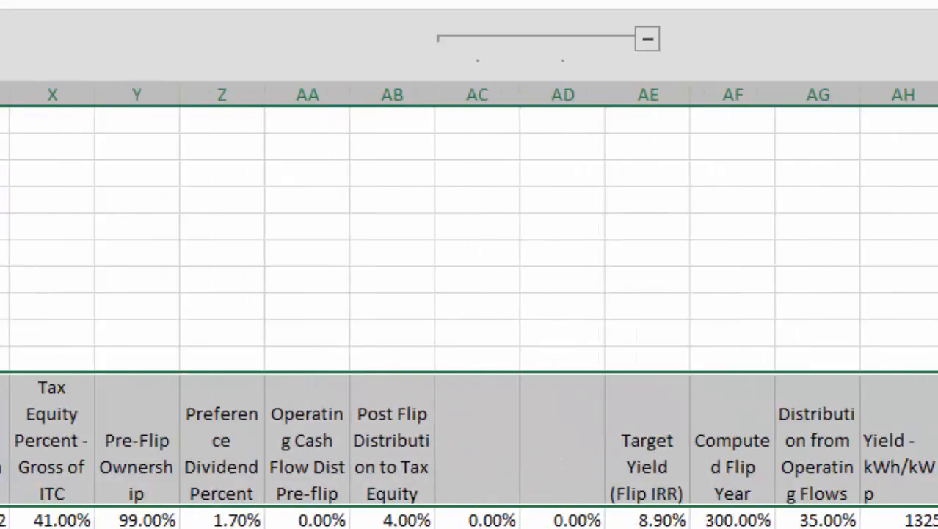
key("shift+Right")
key("shift+Right")
key("shift+Left")
key("shift+Left")
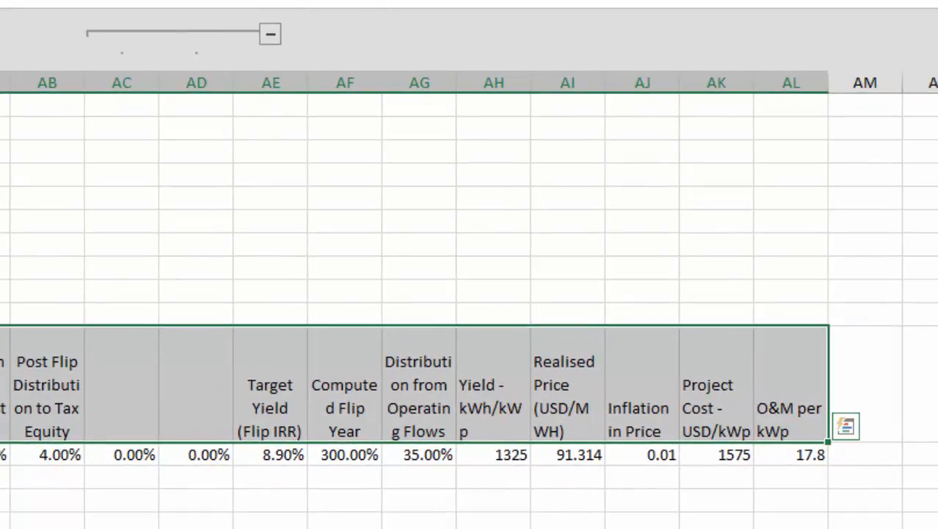
scroll(469, 294, "left", 5)
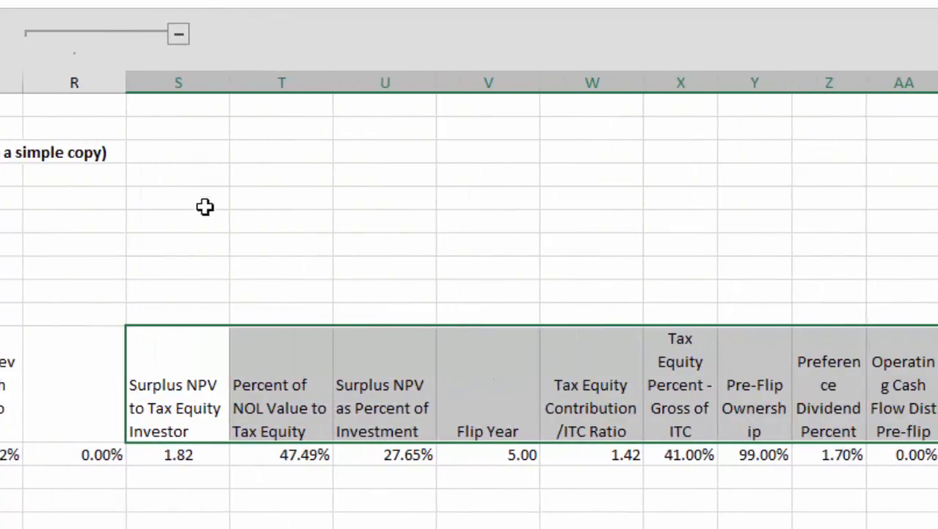
key("ctrl+space")
scroll(196, 271, "right", 3)
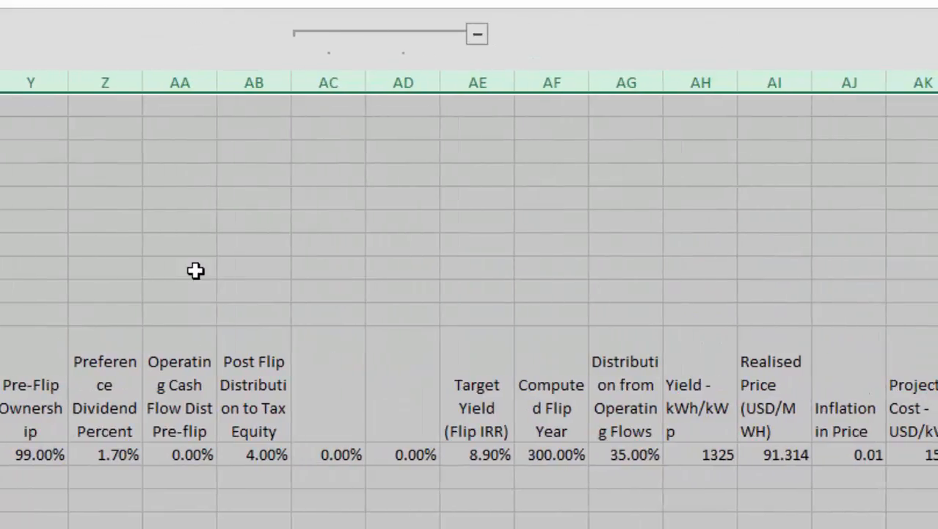
left_click_drag(0, 82, 4, 82)
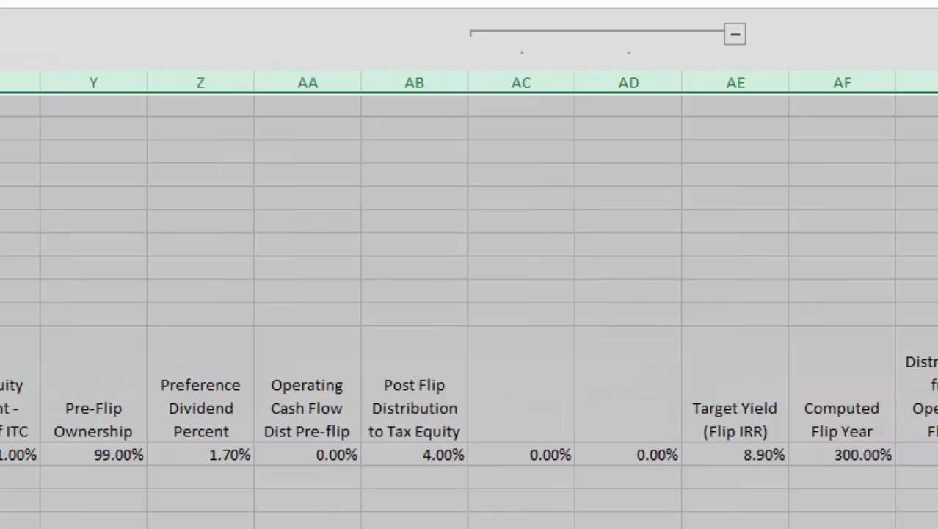
- Examine the resized titles and values from the Tax Equity Investor results through O&M per kWp
left_click(14, 220)
scroll(14, 220, "left", 5)
scroll(469, 293, "left", 5)
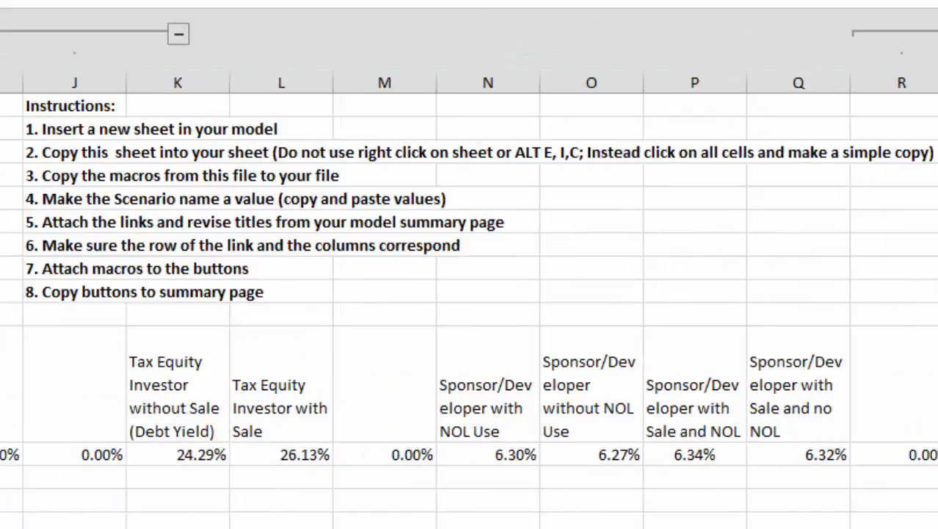
key("Right")
key("Right")
key("Right")
key("Right")
key("Right")
key("Right")
key("Right")
key("Right")
key("Right")
key("Right")
key("Right")
key("Right")
key("Right")
key("Right")
key("Right")
key("Right")
key("Right")
key("Right")
key("Right")
key("Right")
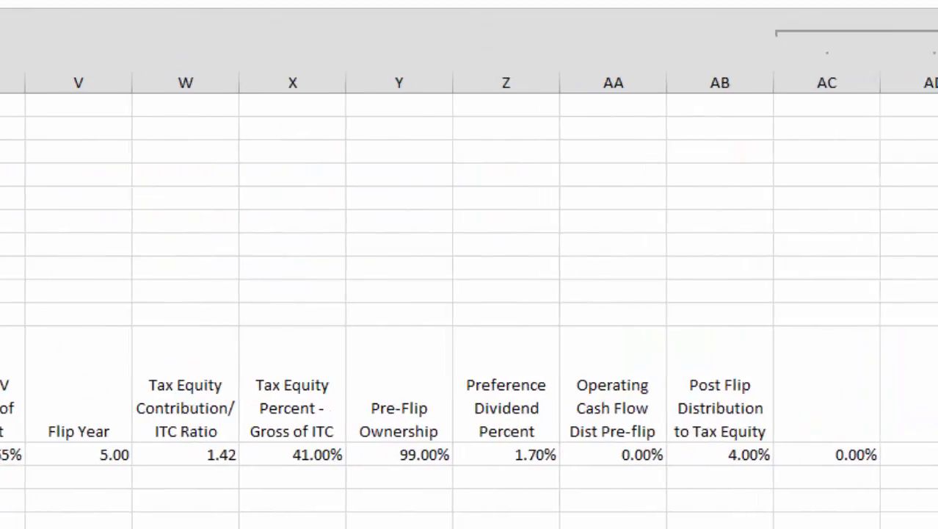
key("Left")
key("Right")
key("Right")
key("Right")
key("Right")
key("Right")
key("Right")
key("Right")
key("Right")
key("Right")
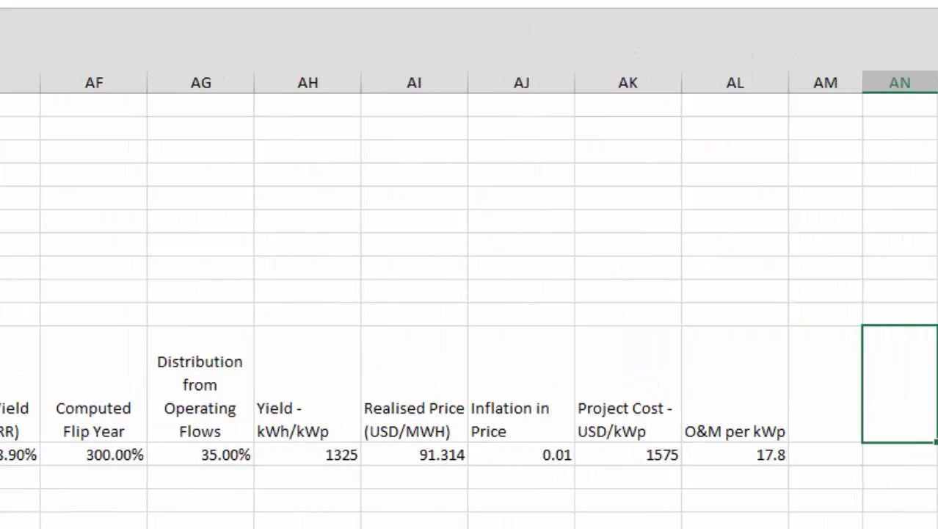
- Format the linked Inflation in Price value in cell AJ12 as a percentage
key("Left")
key("Left")
key("Left")
key("Left")
key("Down")
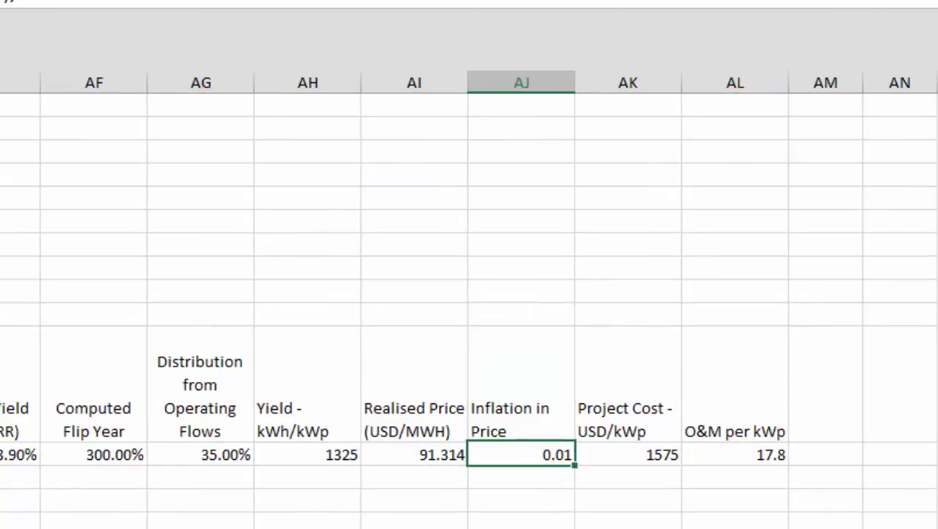
key("ctrl+shift+5")
key("Left")
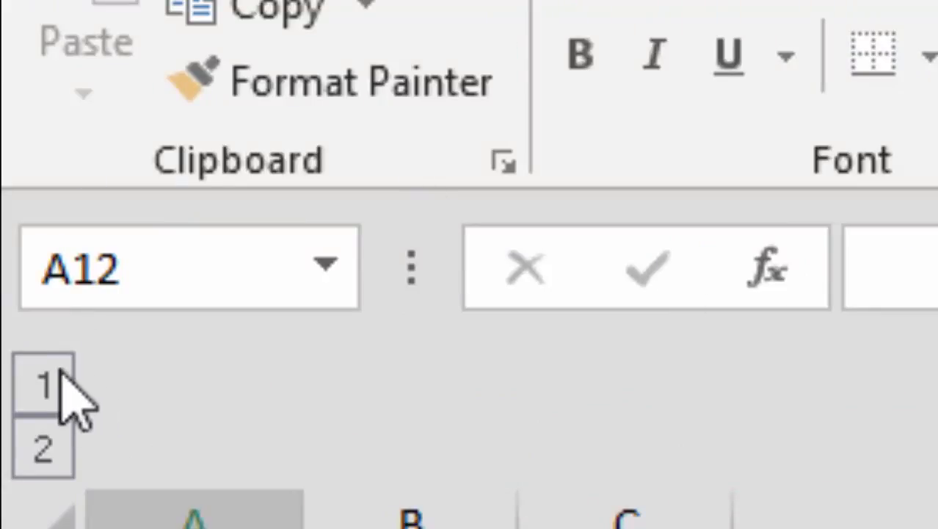
- Collapse all the grouped blank columns on the output sheet
key("Right")
key("Down")
key("Down")
key("Down")
key("Down")
key("Down")
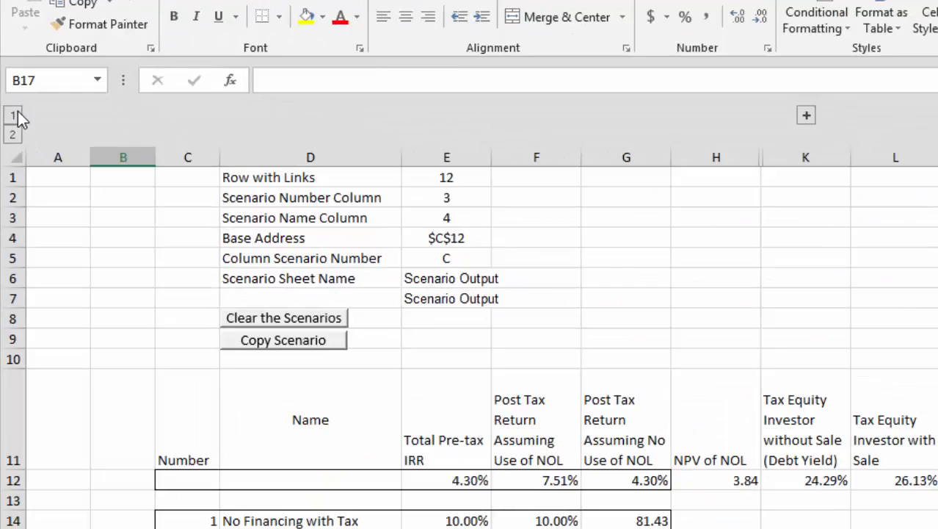
- Look through the sample scenarios listed from row 14 down, and return to the settings and buttons above them
key("Down")
key("Down")
key("Down")
key("Down")
key("Down")
key("Down")
key("Down")
key("Down")
key("Down")
key("Down")
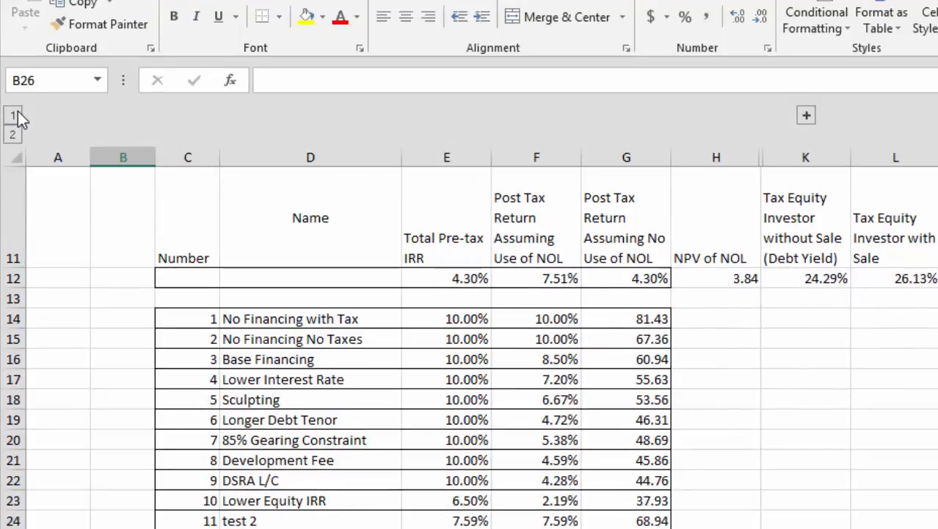
key("Up")
key("Up")
key("Up")
key("Up")
key("Up")
key("Up")
key("Up")
key("Up")
key("Up")
key("Up")
key("Up")
key("Up")
key("Up")
key("Up")
key("Up")
key("Up")
key("Up")
key("Up")
key("Up")
key("Up")
key("Up")
key("Up")
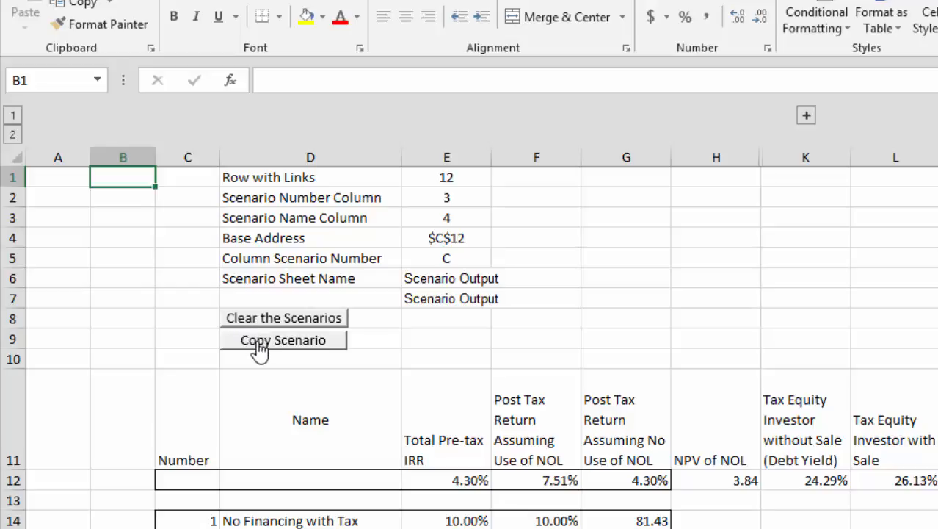
- Check the transposed links to the Dashboard results in row 12, starting at Total Pre-tax IRR
left_click(420, 488)
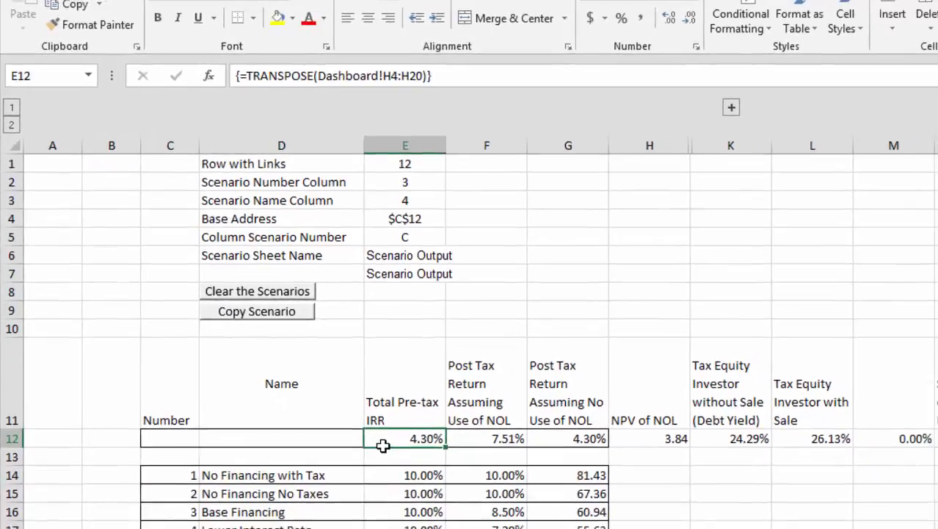
key("Right")
key("Right")
key("Left")
key("Left")
key("Left")
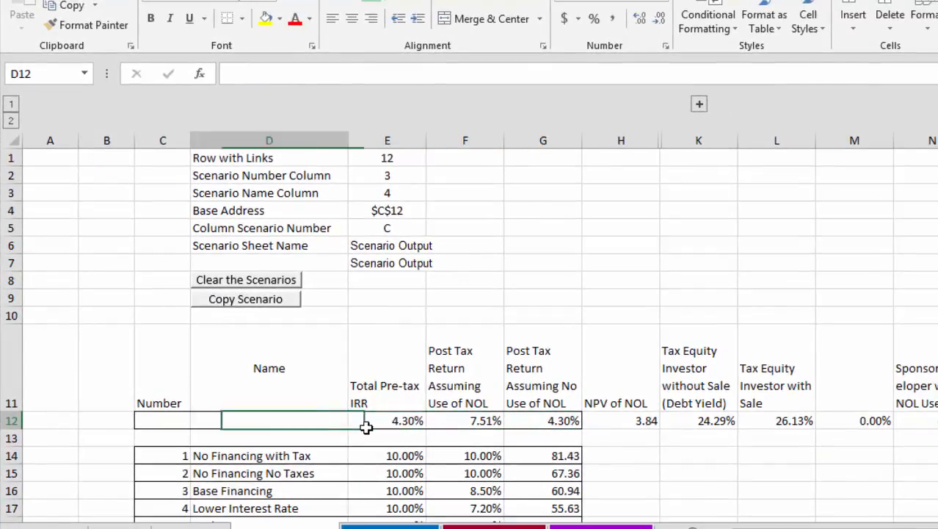
key("Right")
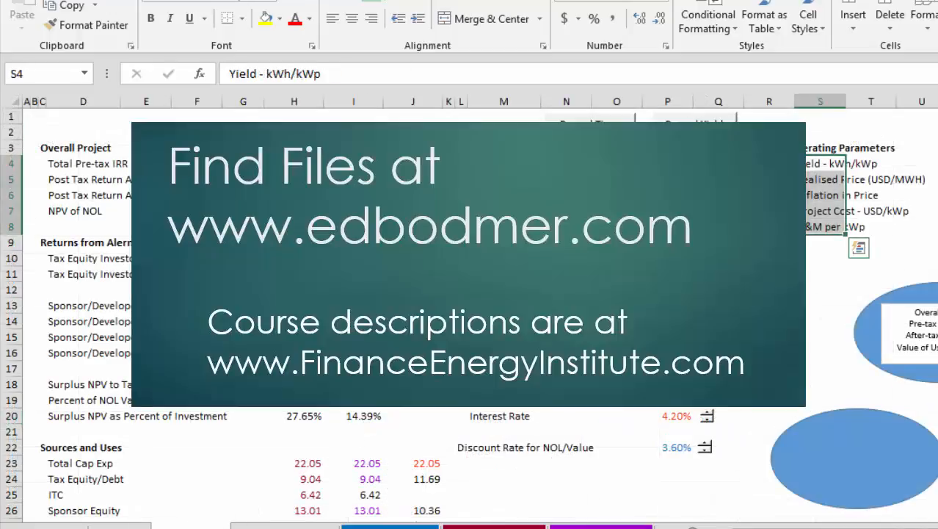
- Set the Dashboard sheet's tab colour to a bright violet from the extended colour palette
right_click(220, 525)
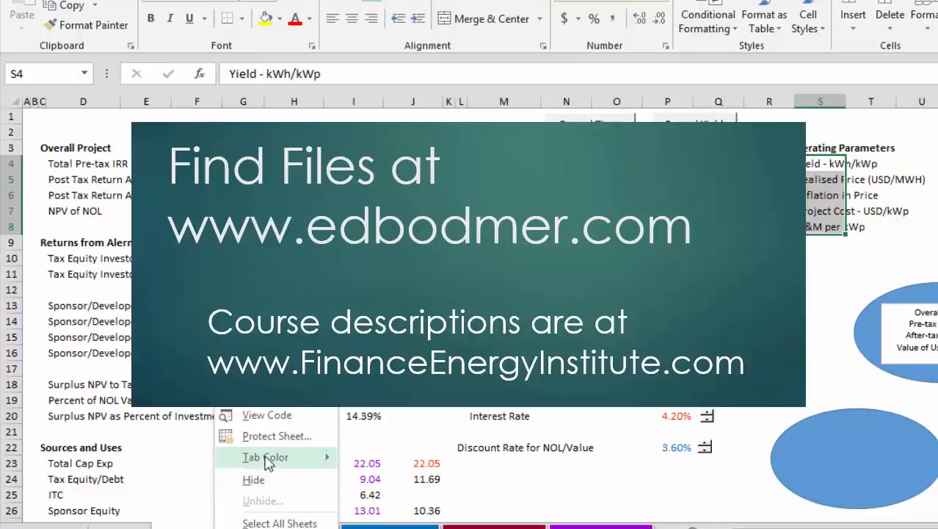
mouse_move(266, 458)
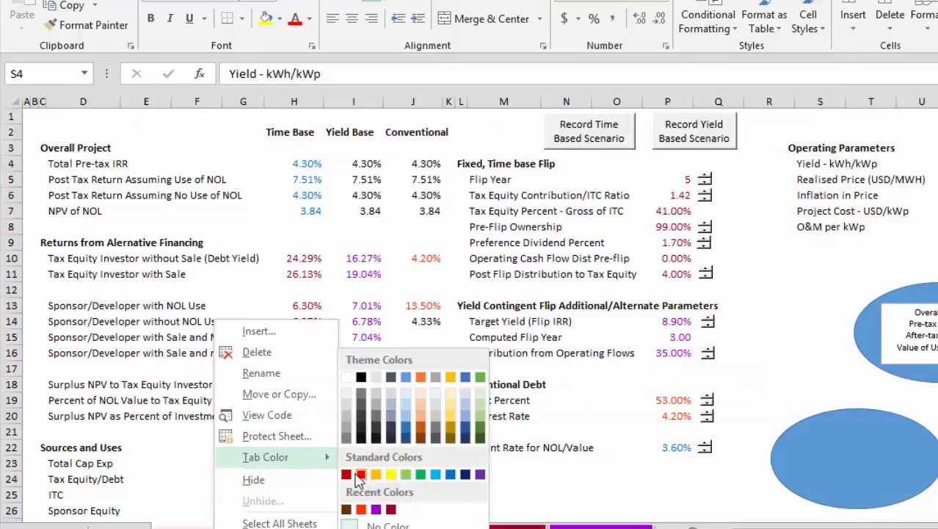
left_click(413, 528)
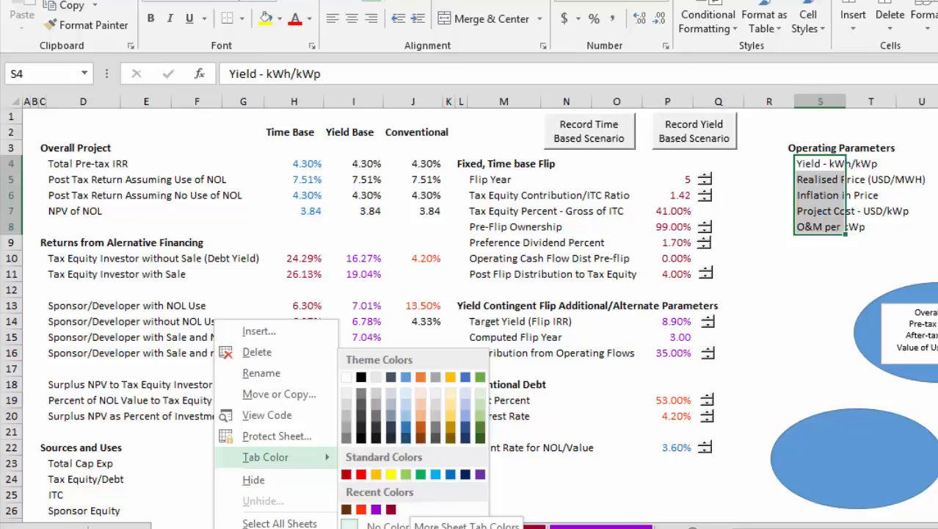
left_click(413, 526)
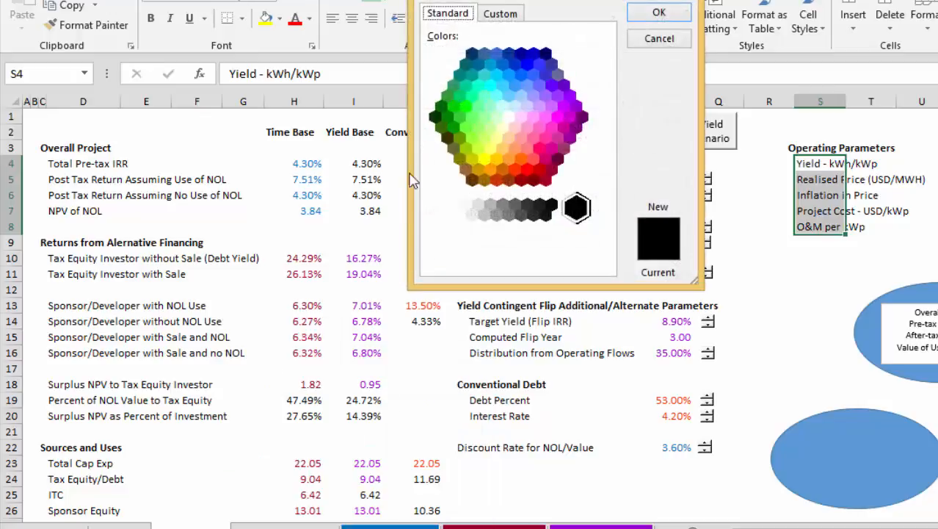
left_click(565, 109)
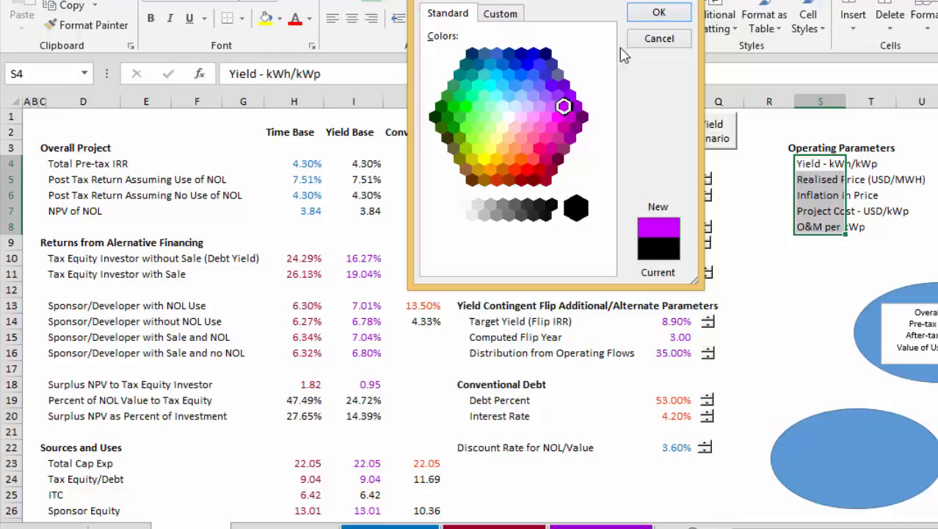
left_click(658, 14)
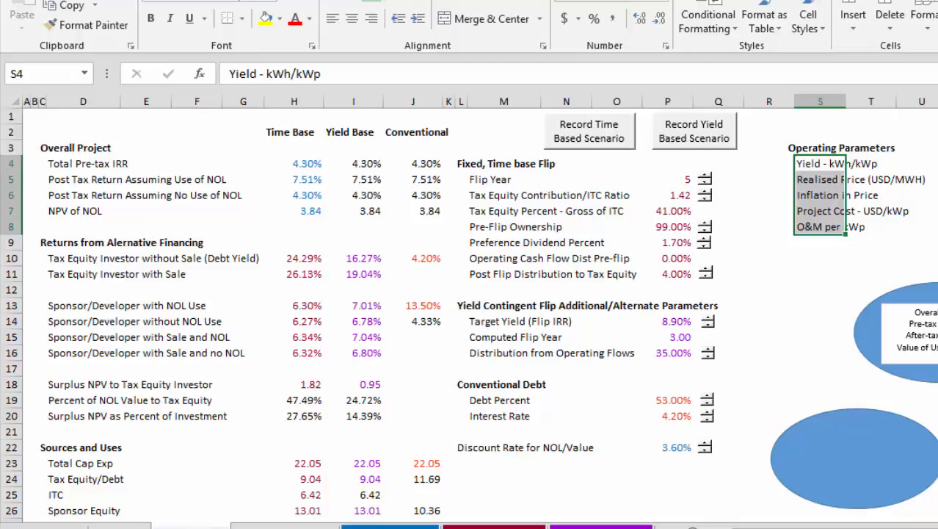
- Change the Dashboard sheet's tab colour to dark purple from the extended colour palette
right_click(204, 525)
mouse_move(256, 455)
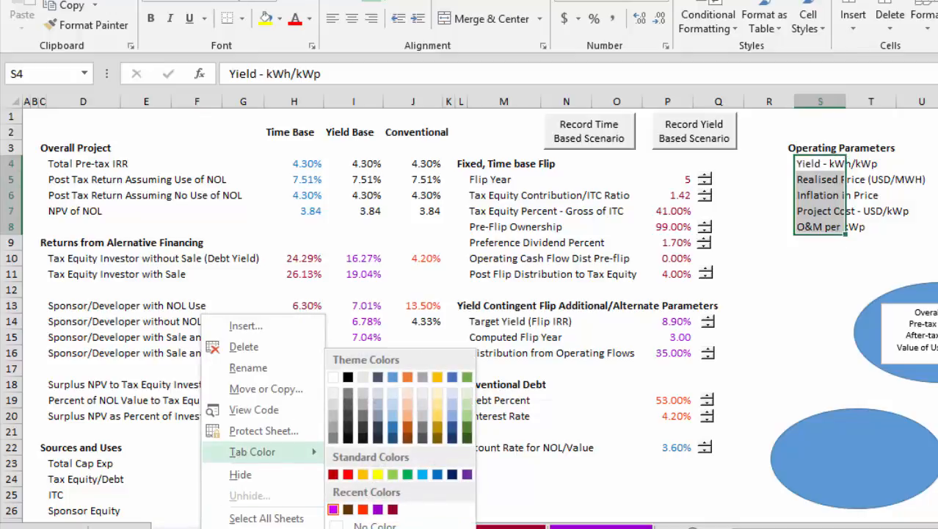
left_click(378, 528)
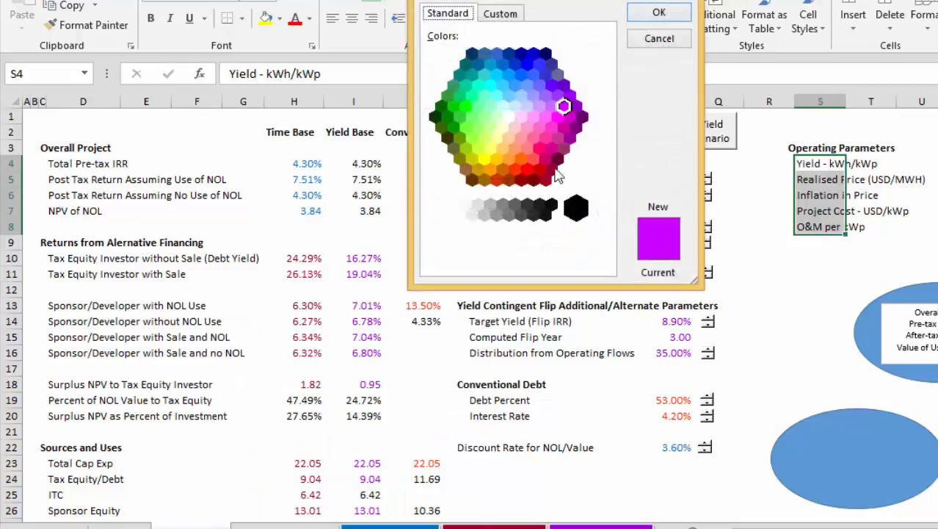
left_click(577, 127)
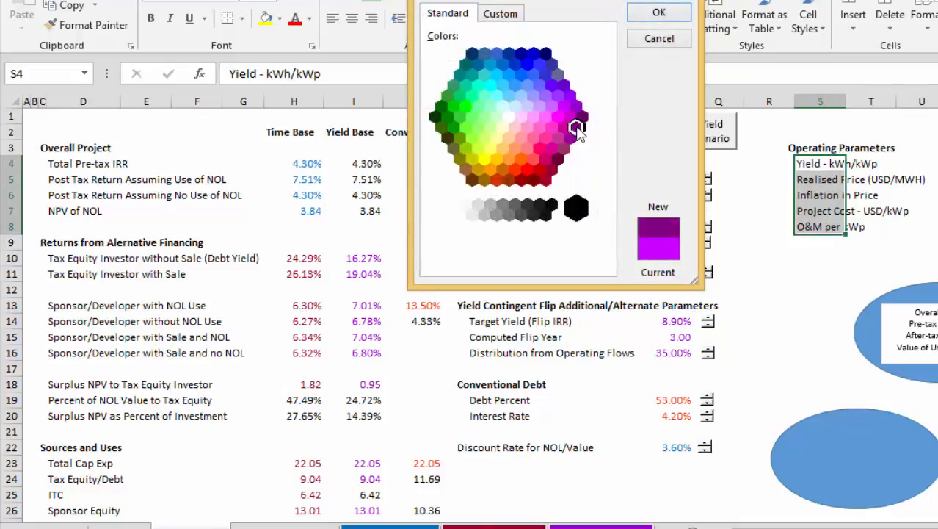
left_click(658, 13)
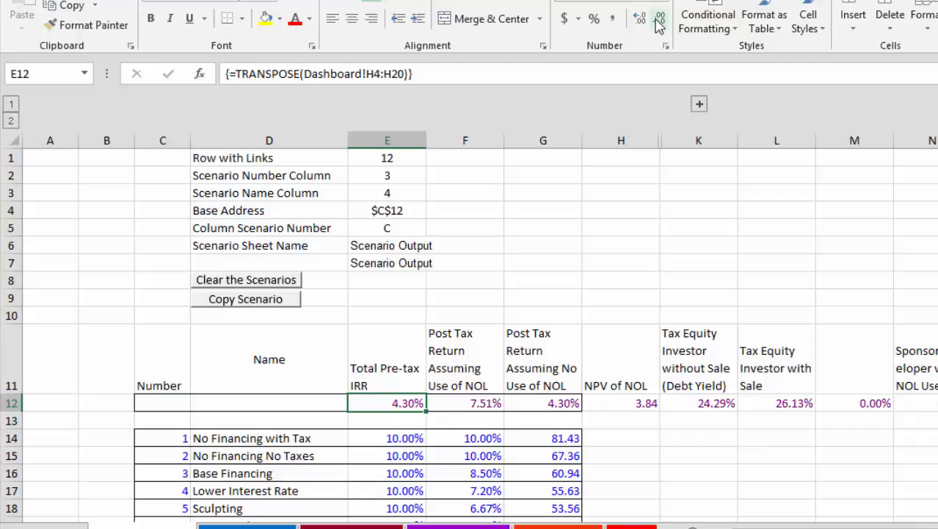
- Check the colour-coded linked values in row 12 and the stored scenario values on the output sheet
key("Right")
key("Right")
key("Down")
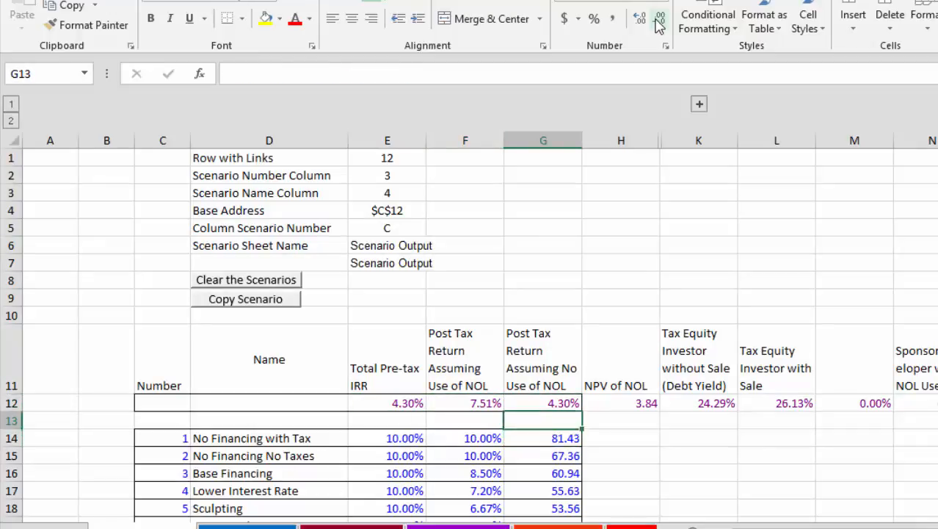
- Check the linked values and their headings across row 12 and the blank number and name cells in columns C and D
key("Right")
key("Right")
key("Right")
key("Right")
key("Right")
key("Right")
key("Right")
key("Right")
key("Right")
key("Right")
key("Right")
key("Right")
key("Right")
key("Right")
key("Right")
key("Right")
key("Right")
key("Right")
key("Right")
key("Right")
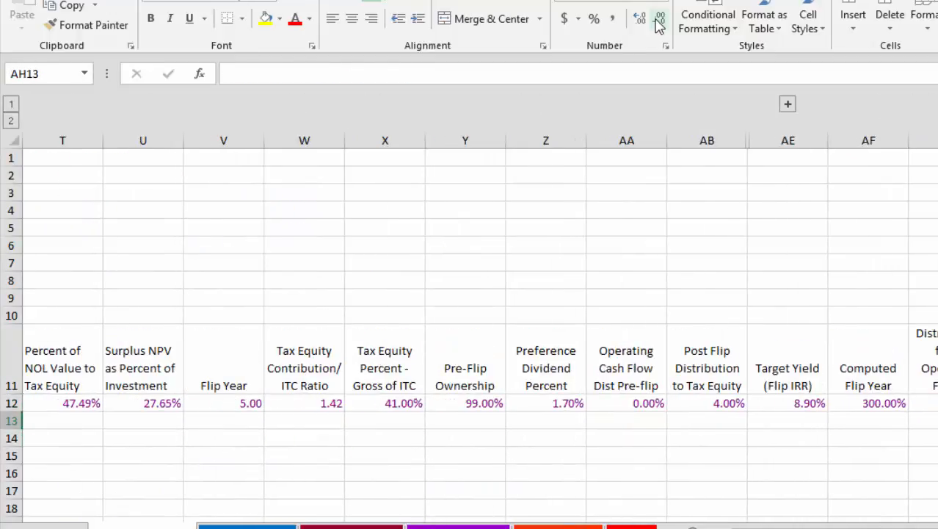
key("Left")
key("Left")
key("Left")
key("Left")
key("Left")
key("Left")
key("Left")
key("Left")
key("Left")
key("Left")
key("Left")
key("Left")
key("Left")
key("Left")
key("Left")
key("Left")
key("Left")
key("Left")
key("Left")
key("Left")
key("Up")
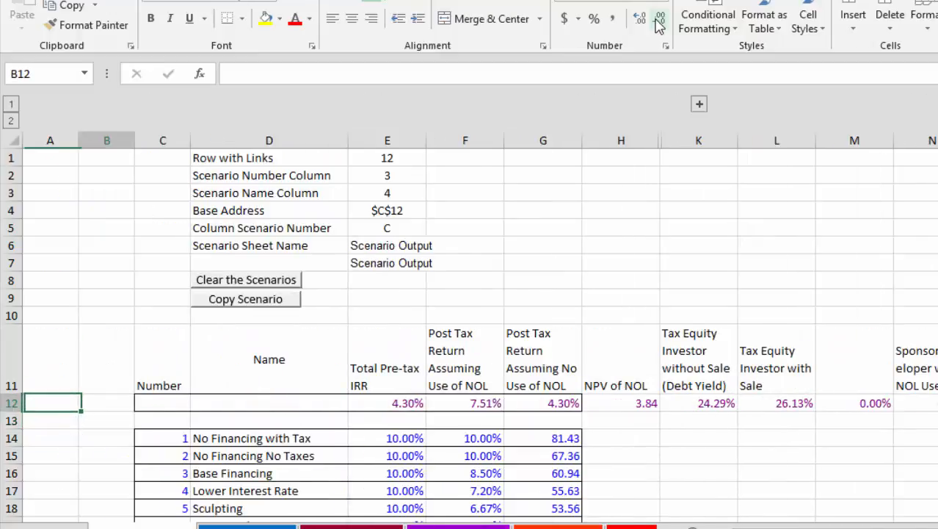
key("Right")
key("Right")
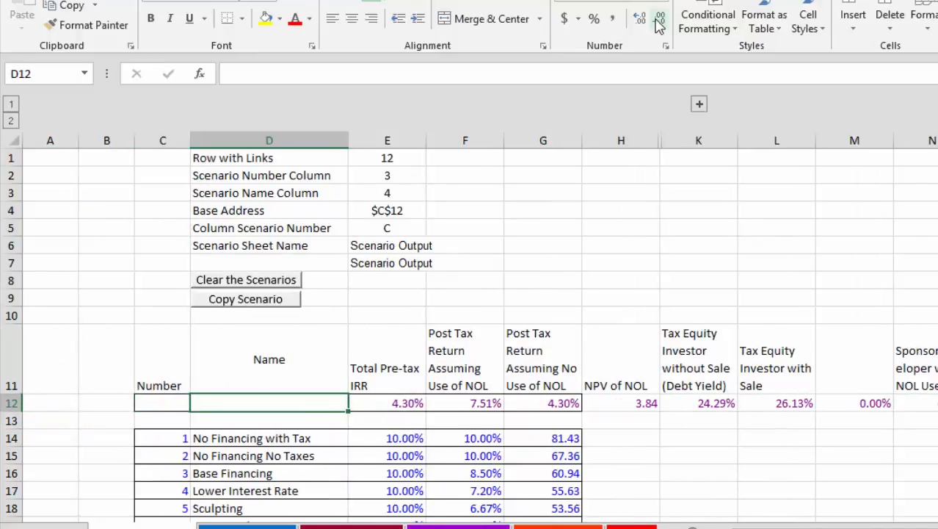
key("Left")
key("Down")
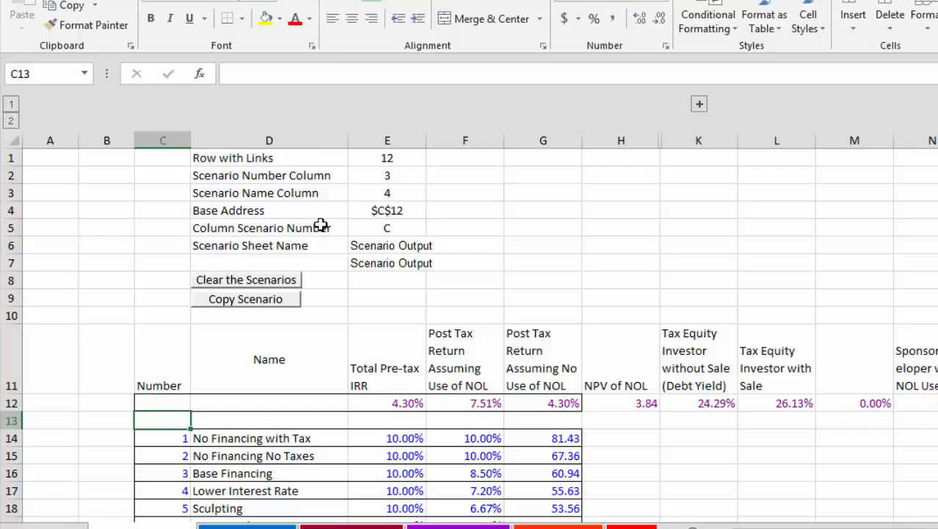
- Assign this workbook's scenarios_clear macro to the Clear the Scenarios button
right_click(268, 281)
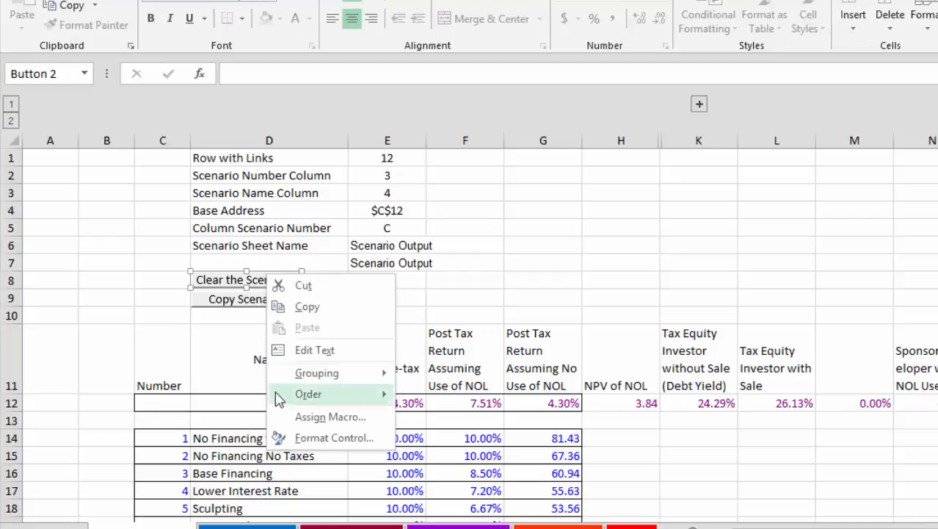
left_click(297, 417)
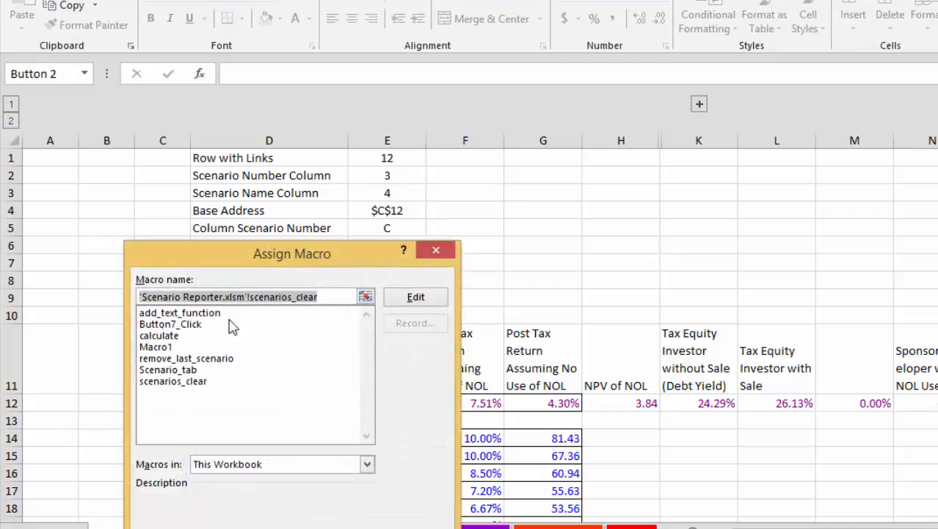
left_click(157, 383)
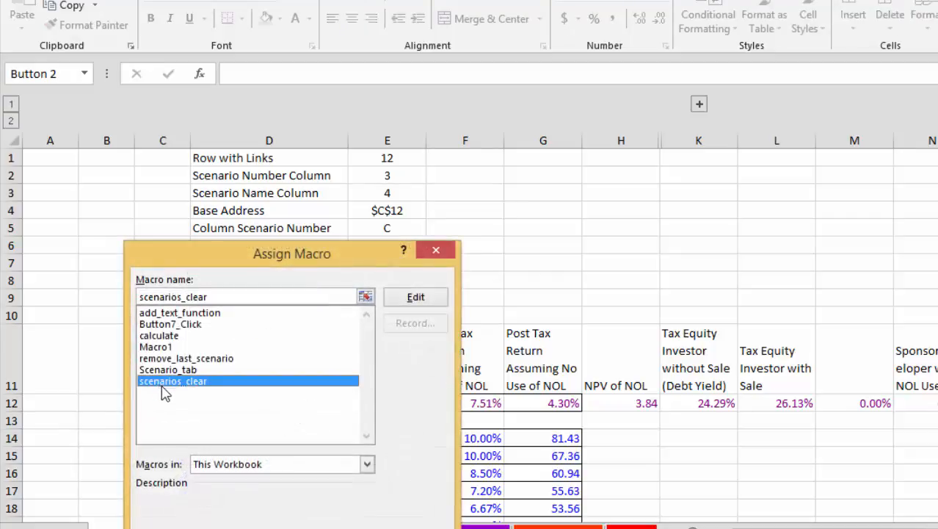
key("Return")
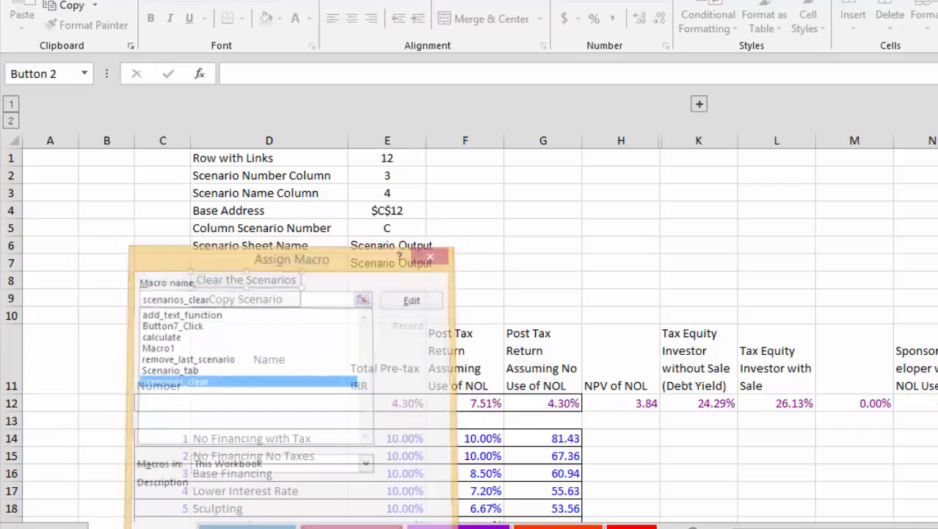
left_click(287, 349)
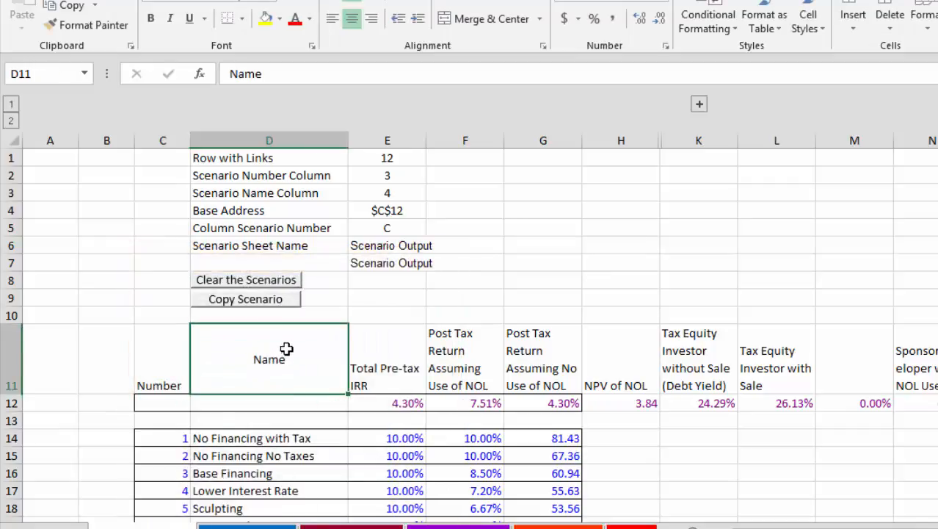
- Assign this workbook's Scenario_tab macro to the Copy Scenario button
right_click(258, 315)
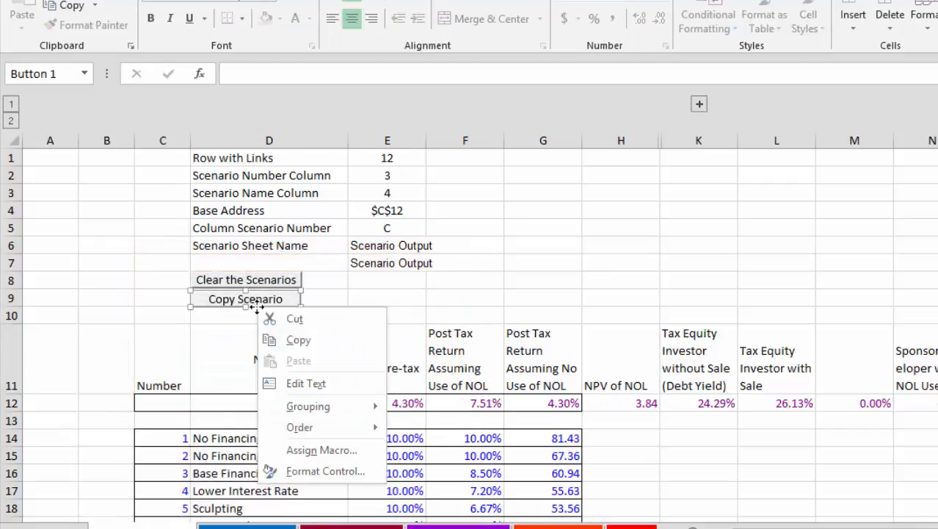
left_click(301, 453)
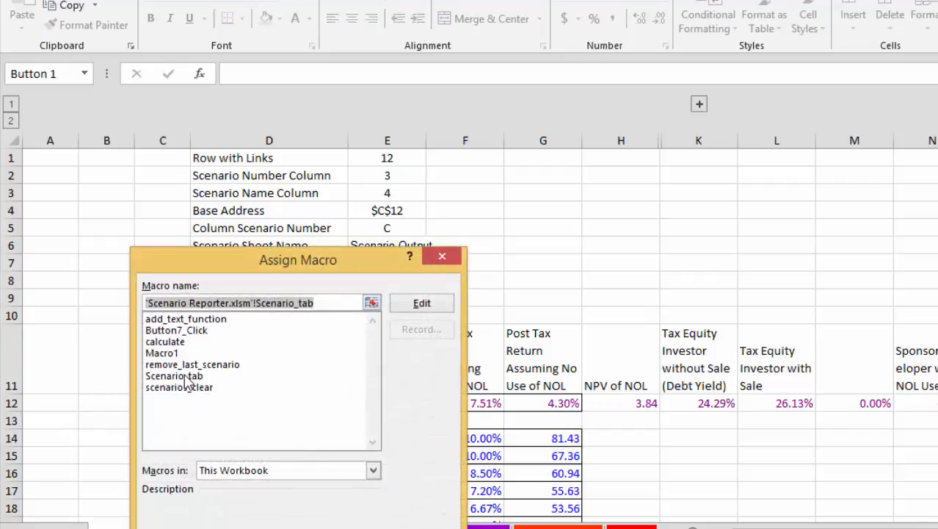
left_click(180, 378)
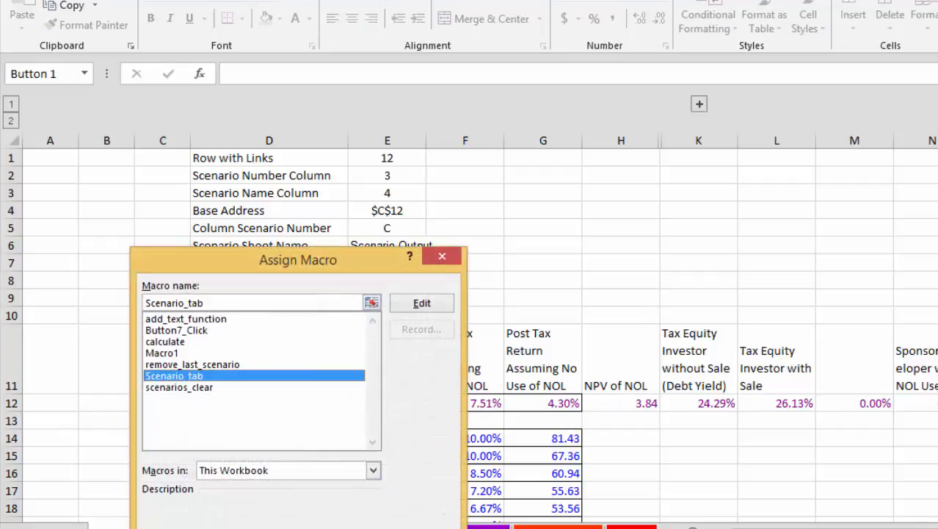
left_click(353, 528)
left_click(556, 229)
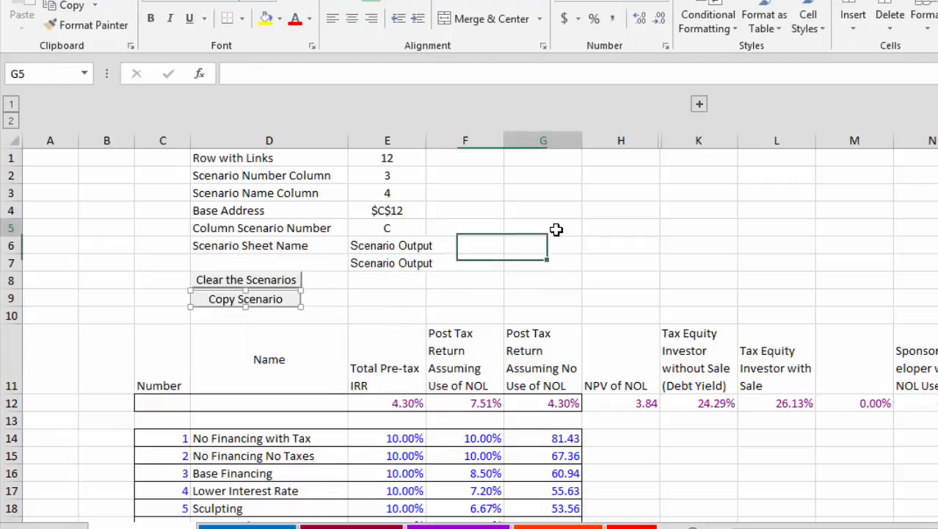
- Open the code of the macro assigned to the Copy Scenario button for editing
left_click(270, 298, "ctrl")
right_click(270, 299)
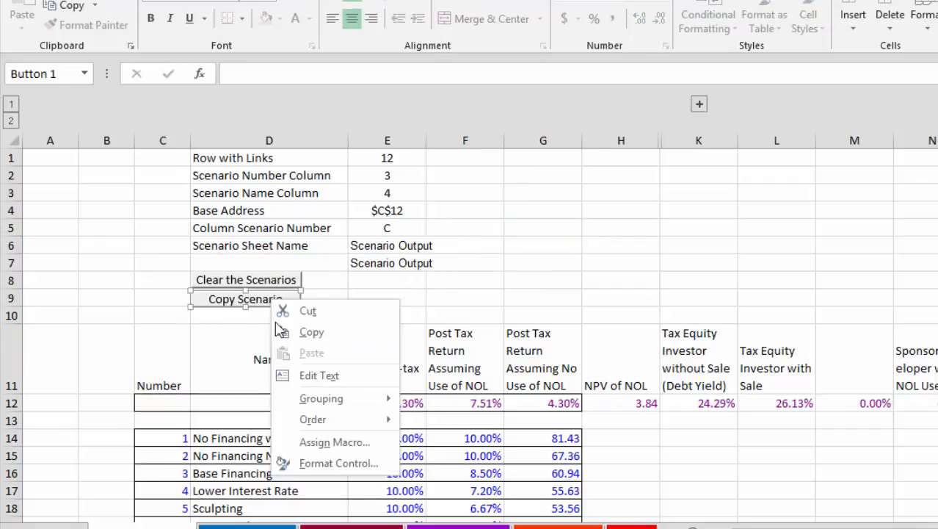
left_click(304, 444)
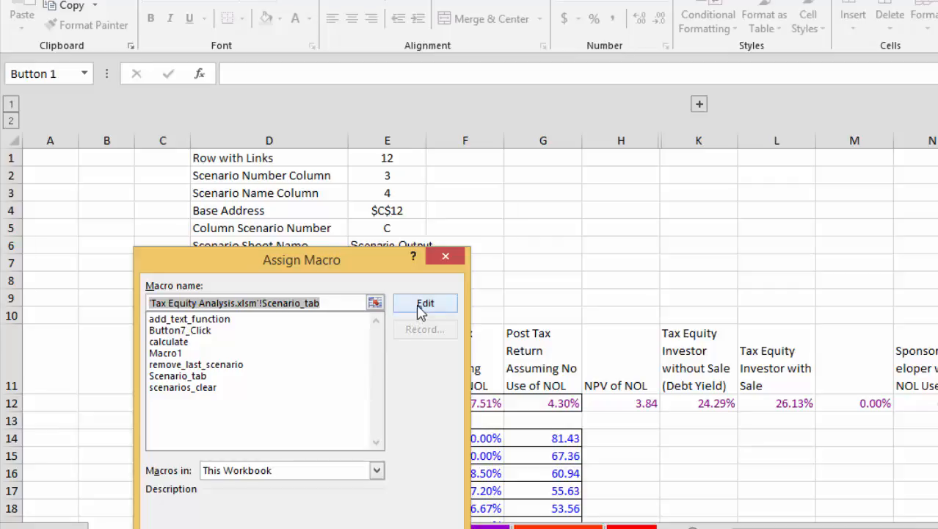
left_click(418, 310)
- Examine how the Scenario_tab code asks for a scenario name, removes the last scenario and copies the row with links
key("Down")
key("Down")
key("Down")
key("Down")
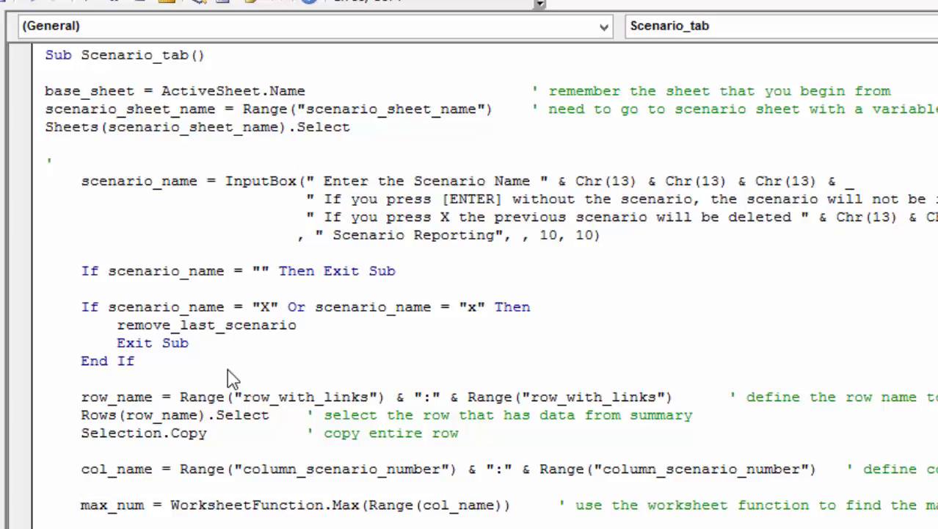
key("Down")
key("Down")
key("Down")
key("Down")
key("Down")
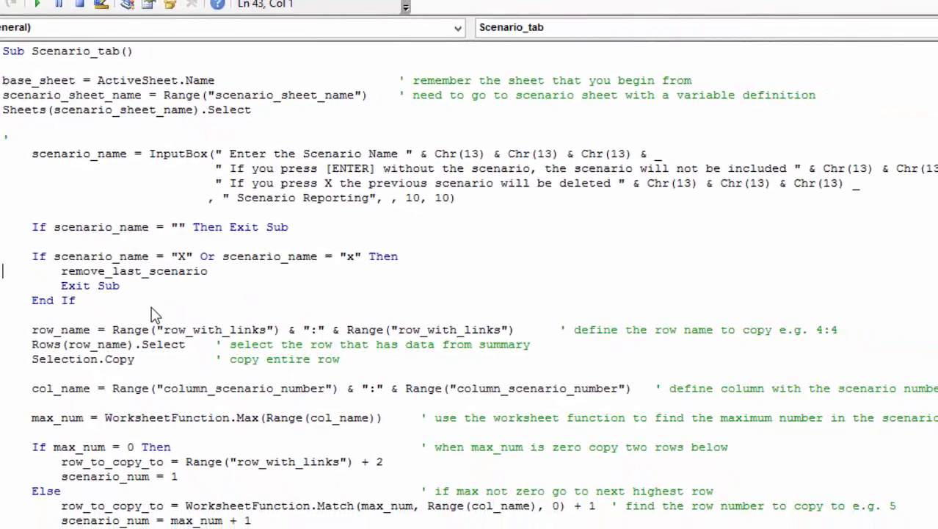
key("Down")
key("Down")
key("Down")
key("Down")
key("Down")
key("Down")
key("Down")
key("Down")
key("Down")
key("Down")
key("Down")
key("Up")
key("Up")
key("Up")
key("Up")
key("Up")
key("Up")
key("Up")
key("Up")
key("Up")
key("Up")
key("Up")
key("Up")
key("Up")
key("Up")
key("Up")
key("Up")
key("Up")
key("Up")
key("Up")
key("Up")
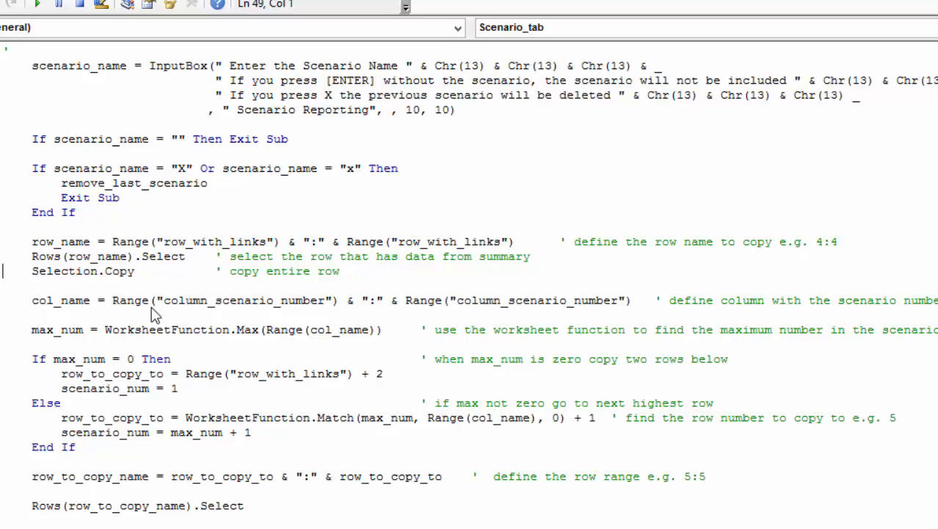
key("Down")
key("Down")
key("Down")
key("Down")
key("Up")
key("Up")
- Look at the linked row and stored scenarios on the output sheet, and return to the Scenario_tab code
key("alt+F11")
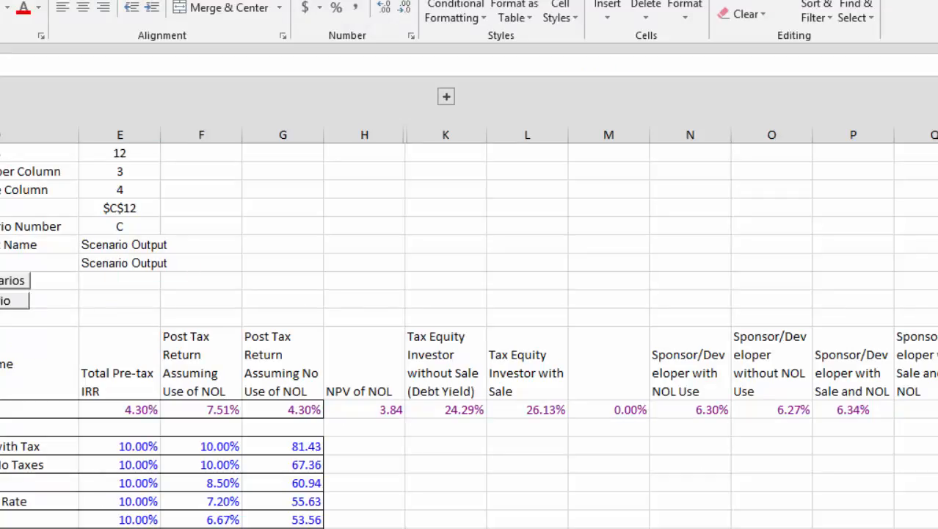
left_click(20, 338)
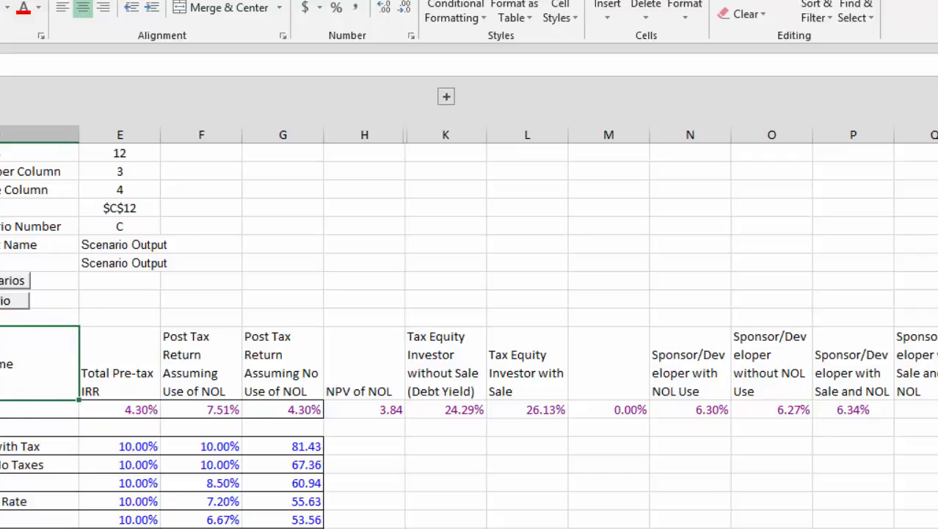
left_click(551, 522)
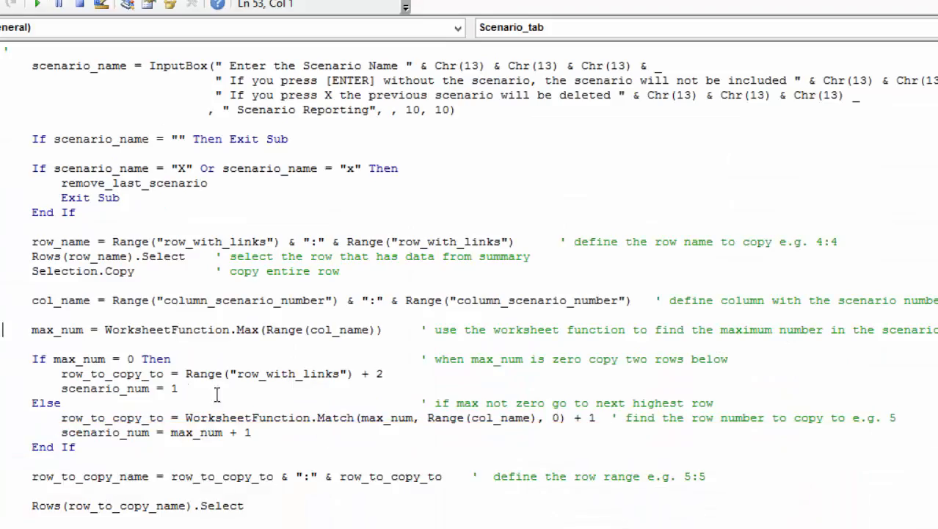
- Examine how the rest of Scenario_tab finds the destination row, pastes values and formats, and writes the scenario name and number
key("Down")
key("Down")
key("Down")
key("Down")
key("Down")
key("Down")
key("Down")
key("Down")
key("Down")
key("Down")
key("Down")
key("Down")
key("Down")
key("Down")
key("Down")
key("Down")
key("Down")
key("Down")
key("Down")
key("Down")
key("Down")
key("Down")
key("Down")
key("Down")
key("Down")
key("Down")
key("Down")
key("Down")
key("Up")
key("Up")
key("Up")
key("Up")
key("Up")
key("Up")
key("Up")
key("Up")
key("Up")
key("Up")
key("Up")
key("Up")
key("Up")
key("Up")
key("Up")
key("Up")
key("Up")
key("Up")
key("Up")
key("Up")
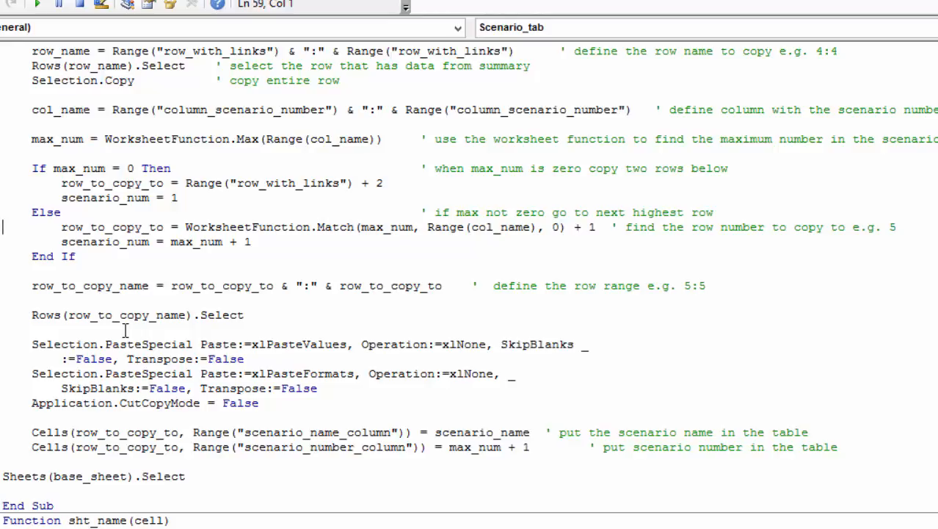
- Review the Scenario_tab code again, from copying the linked row to reselecting the base sheet at its end
key("Down")
key("Down")
key("Down")
key("Down")
key("Down")
key("Down")
key("Down")
key("Down")
key("Down")
key("Down")
key("Down")
key("Down")
key("Down")
key("Up")
key("Up")
key("Up")
key("Up")
key("Up")
key("Up")
key("Up")
key("Up")
key("Up")
key("Up")
key("Up")
key("Up")
key("Up")
key("Up")
key("Up")
key("Up")
key("Up")
key("Up")
key("Up")
key("Up")
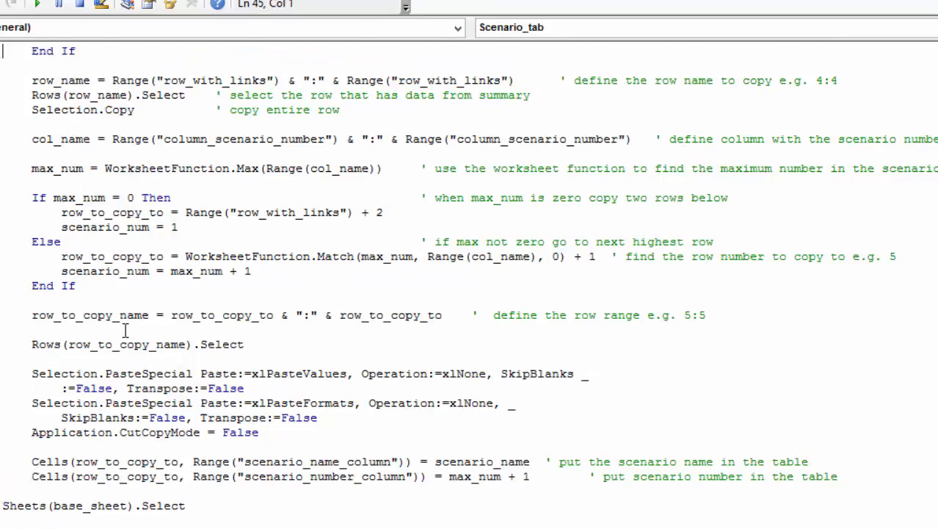
scroll(125, 331, "down", 4)
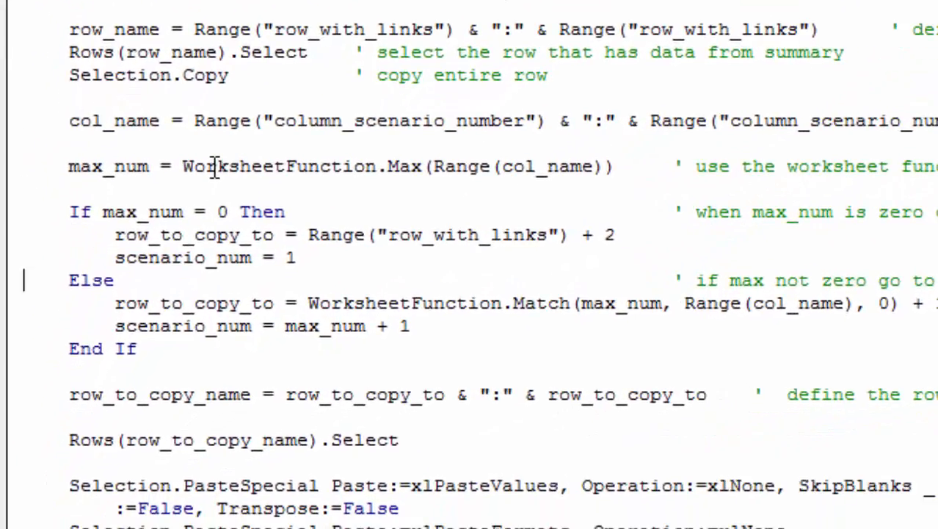
- Examine how the scenarios_clear code defines the range of stored scenario rows and deletes it
key("Down")
key("Down")
key("Down")
key("Down")
key("Down")
key("Down")
key("Down")
key("Down")
key("Down")
key("Down")
key("Down")
key("Down")
key("Down")
key("Down")
key("Down")
key("Down")
key("Down")
key("Down")
key("Down")
key("Down")
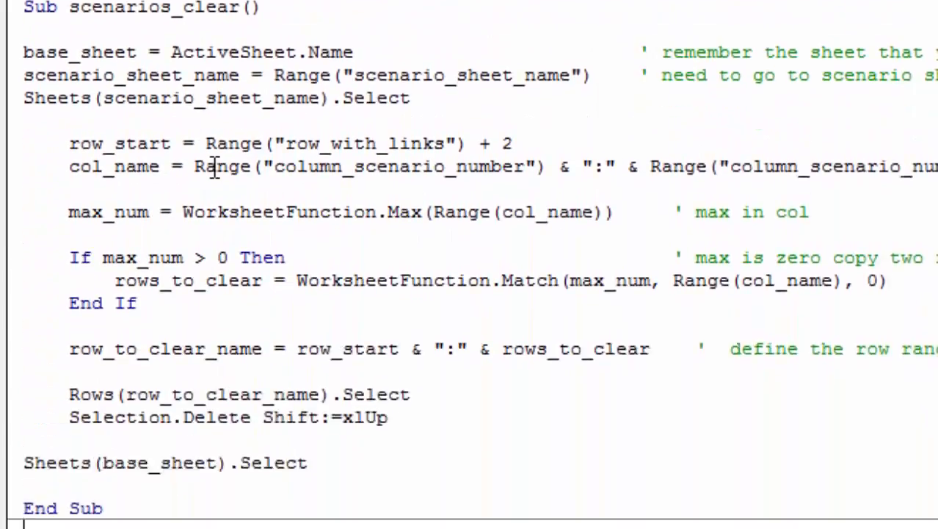
key("Up")
key("Up")
key("Up")
key("Up")
key("Up")
key("Up")
key("Up")
key("Up")
key("Up")
key("Up")
key("Up")
key("Up")
key("Up")
key("Up")
key("Up")
key("Up")
key("Up")
key("Up")
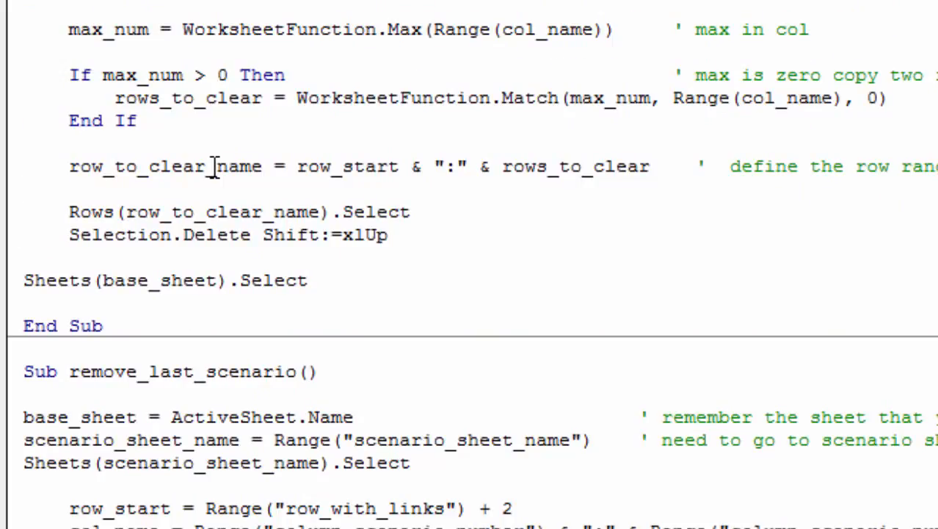
- Examine how the remove_last_scenario code finds the row with the highest scenario number and deletes it
key("Down")
key("Down")
key("Down")
key("Down")
key("Down")
key("Down")
key("Down")
key("Down")
key("Down")
key("Down")
key("Down")
key("Down")
key("Down")
key("Down")
key("Down")
key("Down")
key("Down")
key("Down")
key("Down")
key("Down")
key("Down")
key("Down")
key("Down")
key("Down")
key("Down")
key("Down")
key("Down")
key("Down")
key("Down")
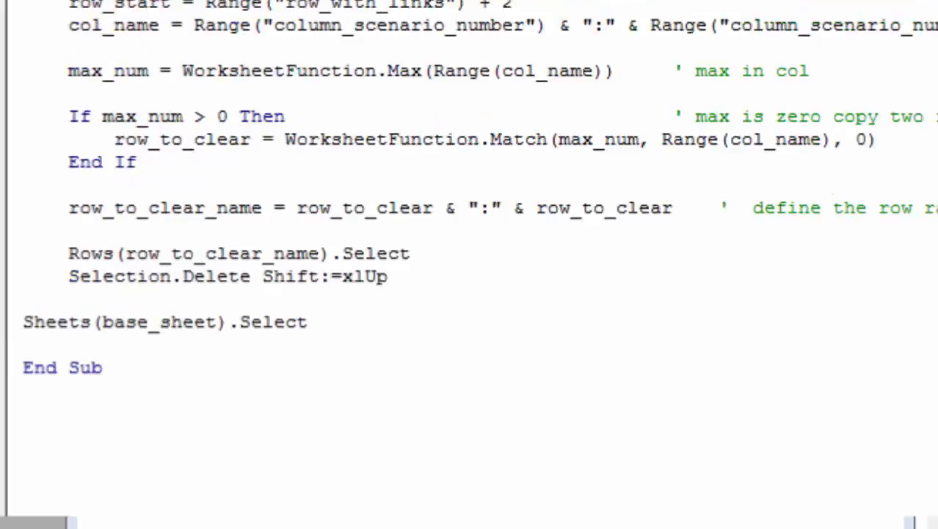
- Return to the Scenario Output sheet in the workbook and clear all the stored scenarios
key("alt+F11")
left_click(381, 56)
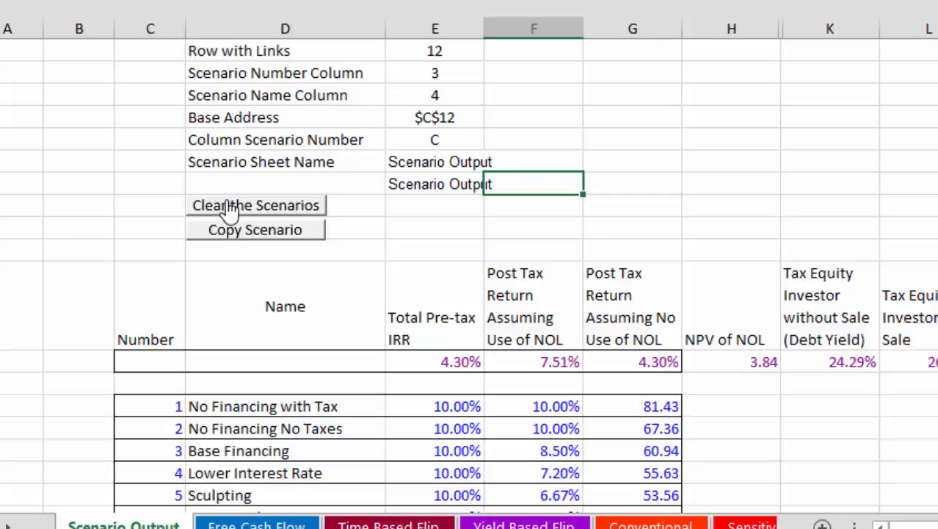
left_click(229, 209)
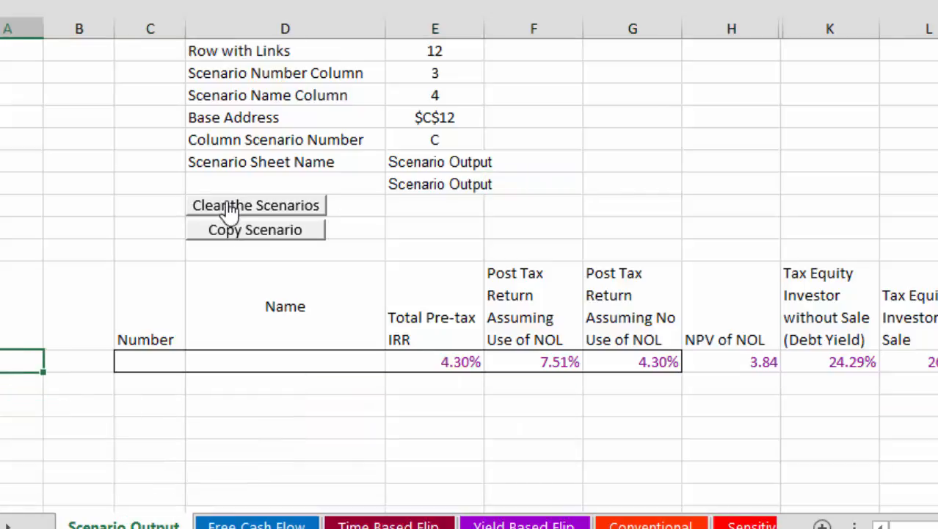
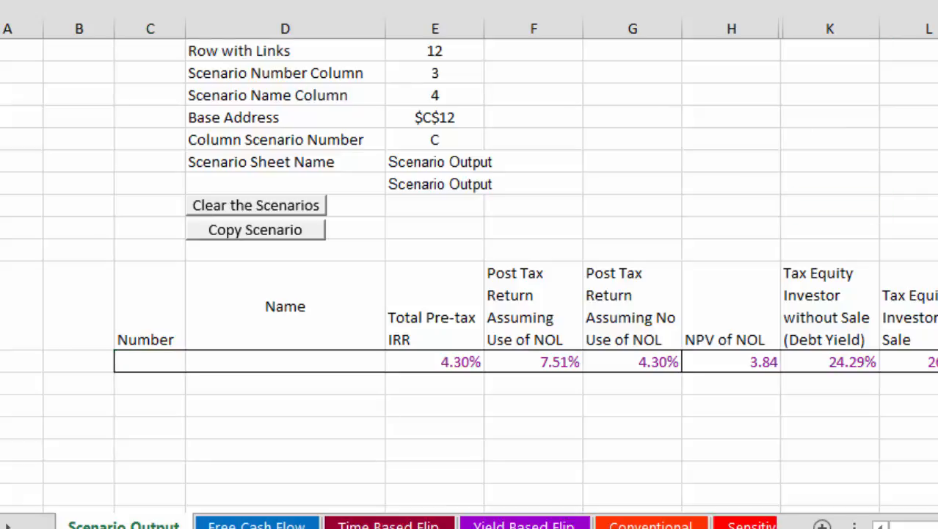
left_click(835, 251)
key("Left")
key("Left")
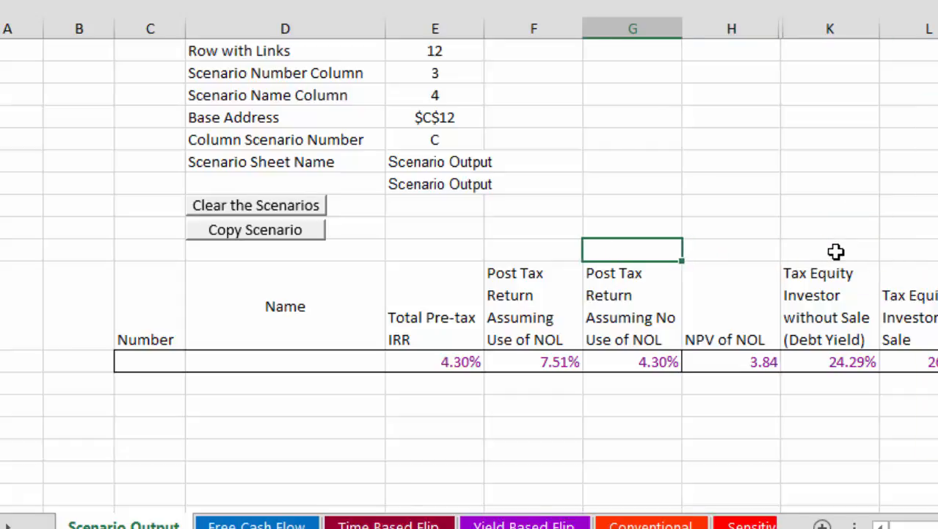
- Assign the Scenario_tab macro to the Record Time Based Scenario button on the Dashboard sheet
key("ctrl+Page_Up")
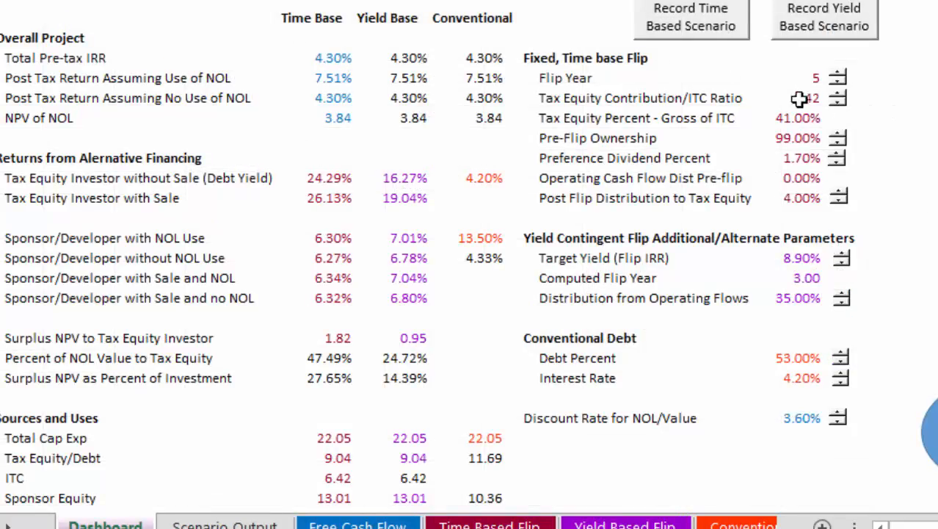
right_click(703, 24)
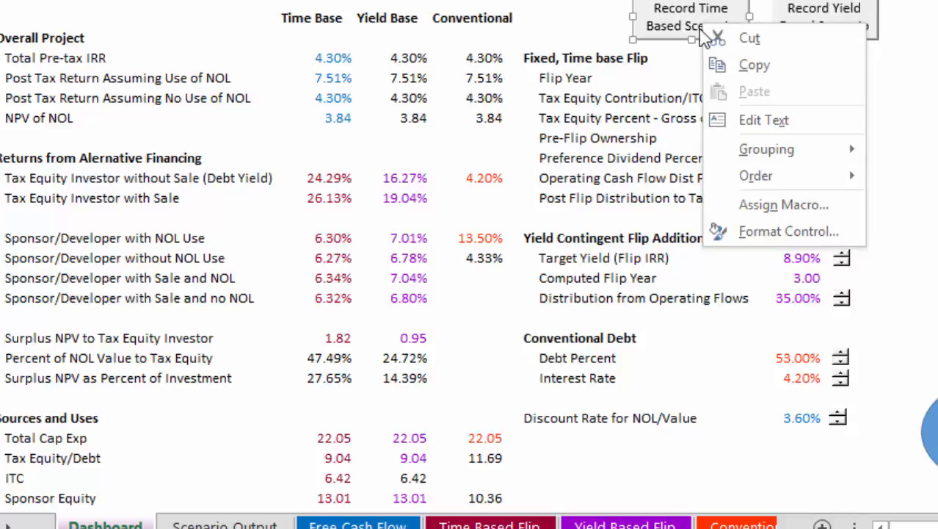
left_click(743, 209)
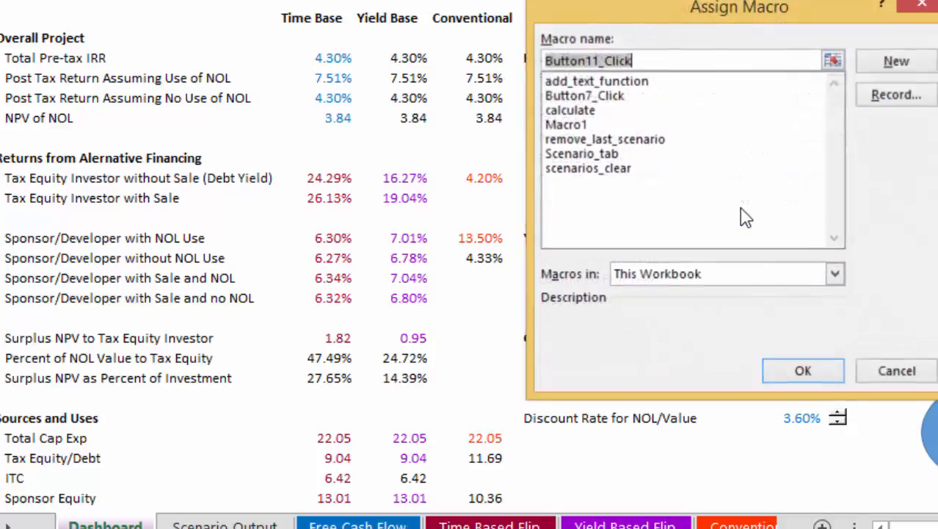
left_click(585, 156)
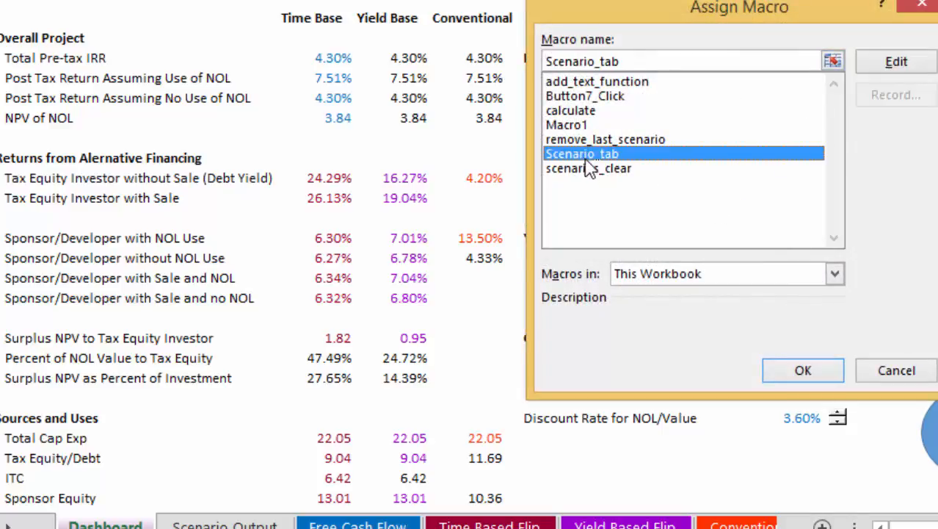
left_click(798, 372)
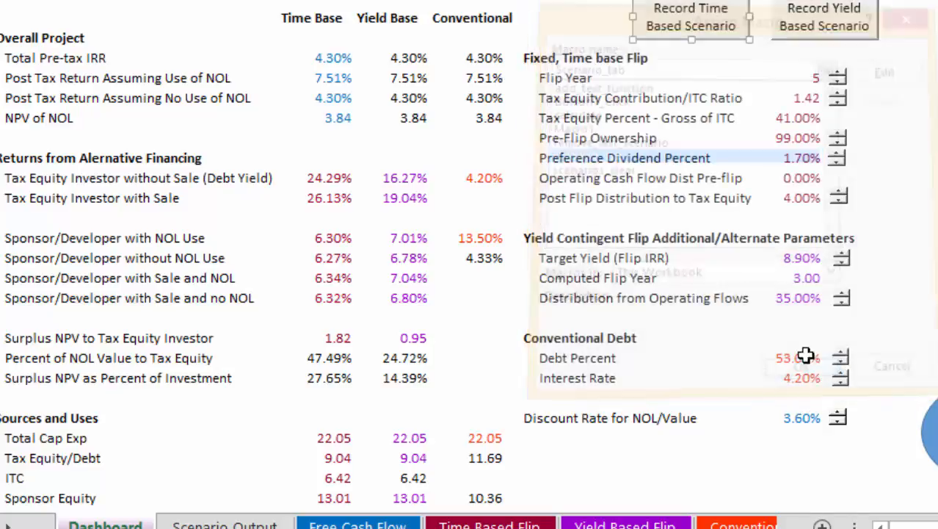
left_click(903, 173)
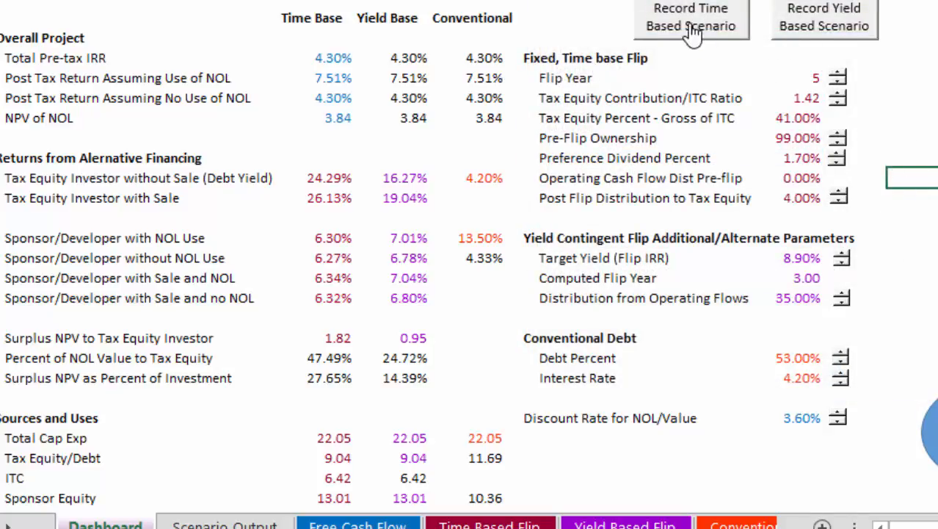
- Relabel the Record Yield Based Scenario button as "Clear Time Based Scenarios" and widen it slightly to fit the text
right_click(809, 31)
key("Escape")
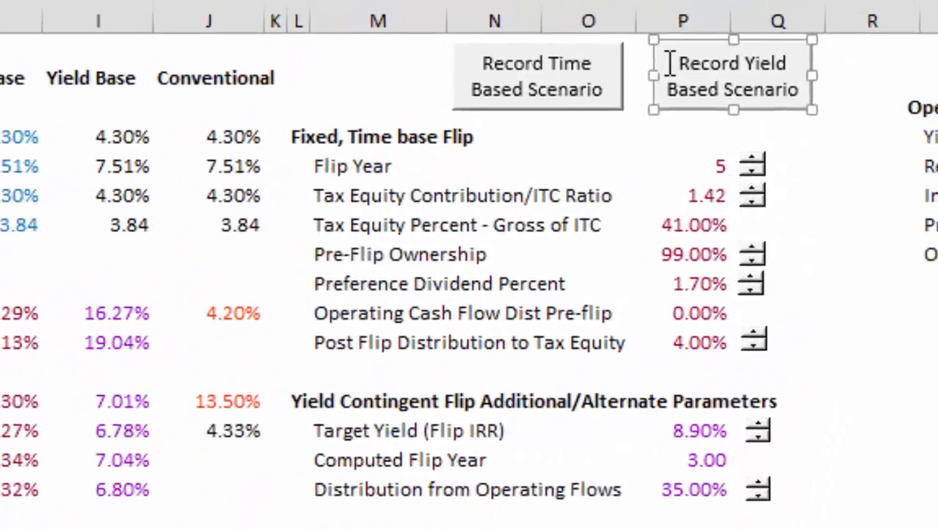
left_click(670, 73)
type("Clear ")
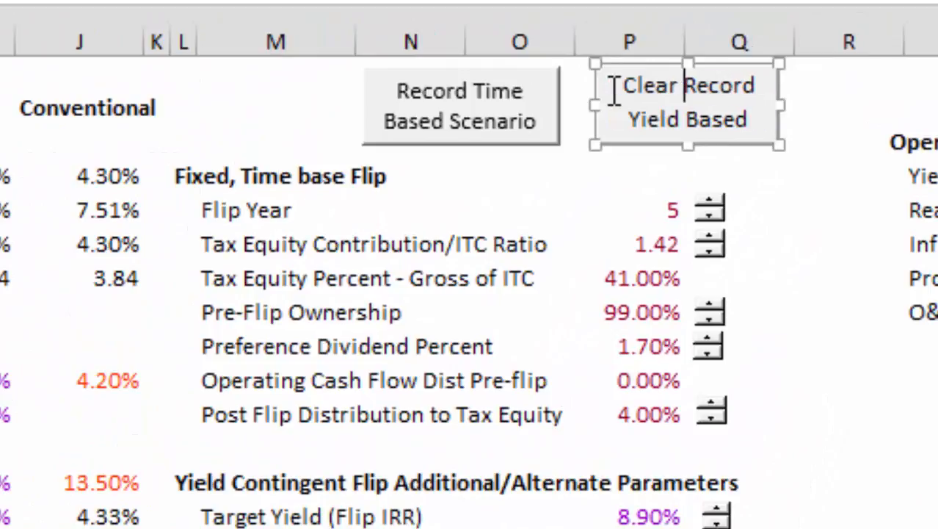
type("Time Bas")
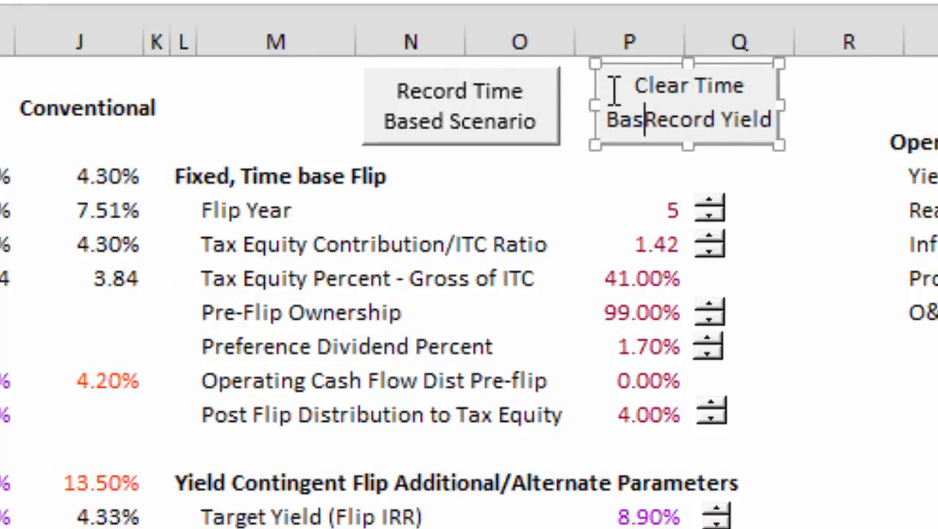
type("ed S")
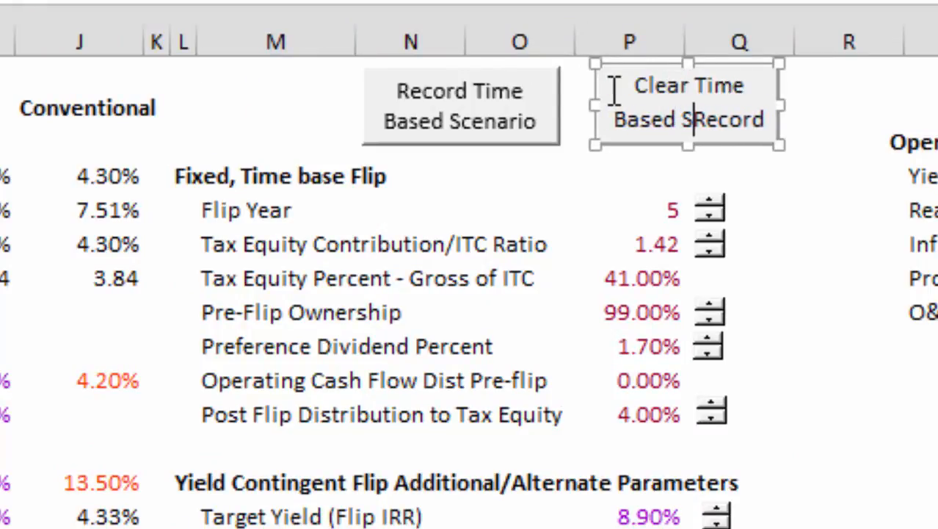
type("cenari")
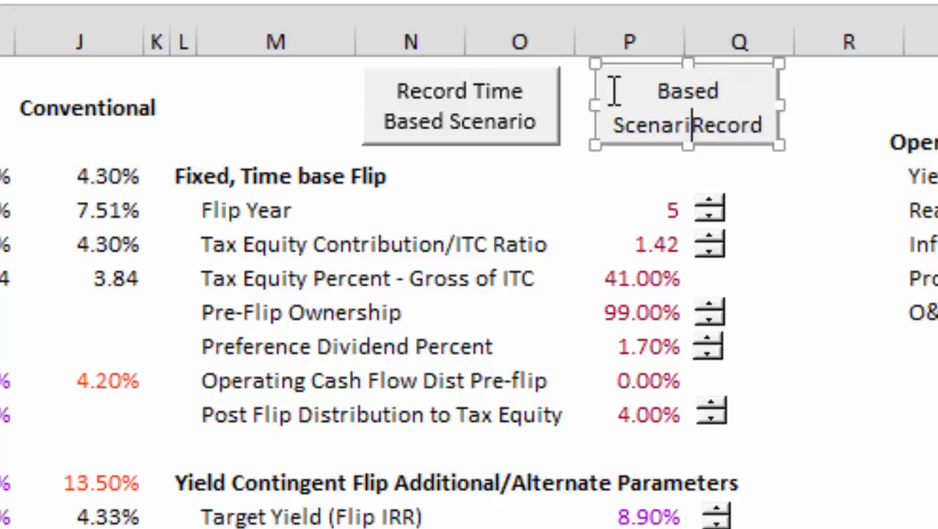
type("os")
key("Delete")
key("Delete")
key("Delete")
key("Delete")
key("Delete")
key("Delete")
key("Delete")
key("Delete")
key("Delete")
key("Delete")
key("Delete")
key("Delete")
key("Delete")
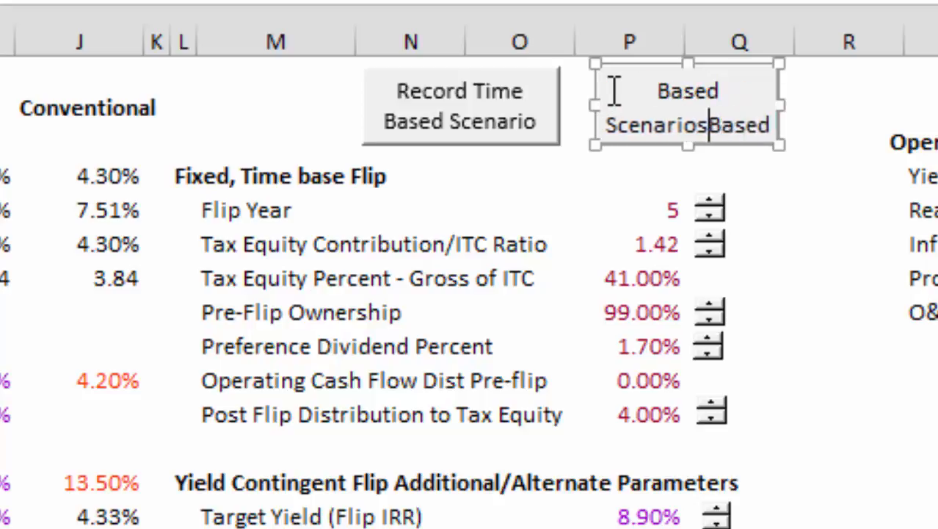
key("Delete")
key("Delete")
key("Delete")
key("Delete")
key("Delete")
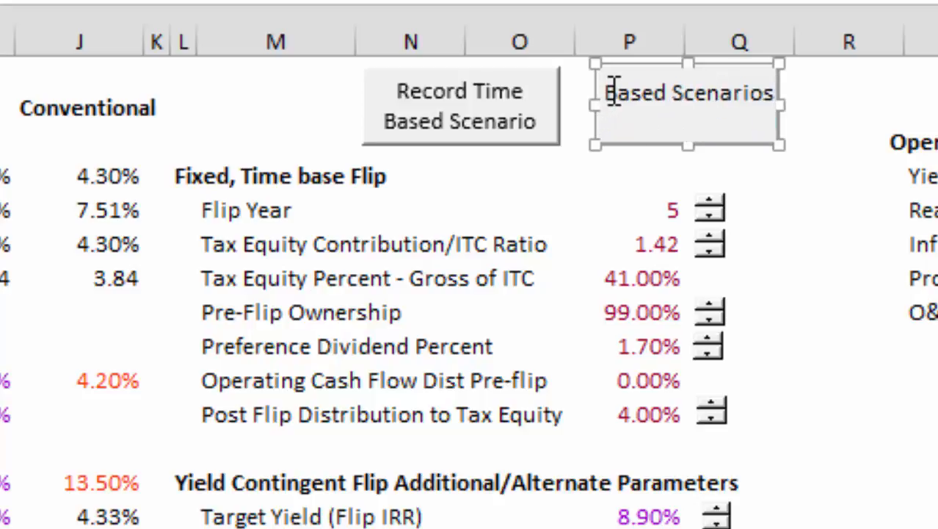
left_click_drag(778, 140, 786, 143)
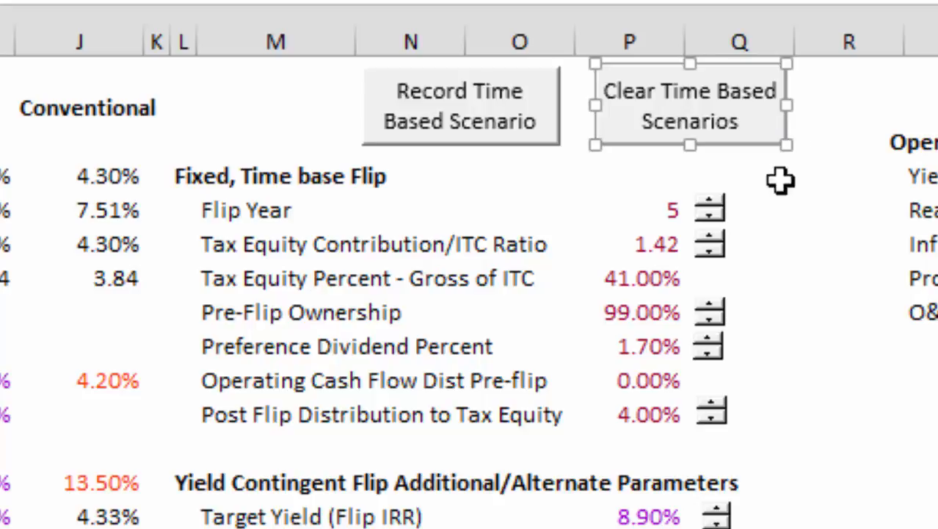
left_click(779, 236)
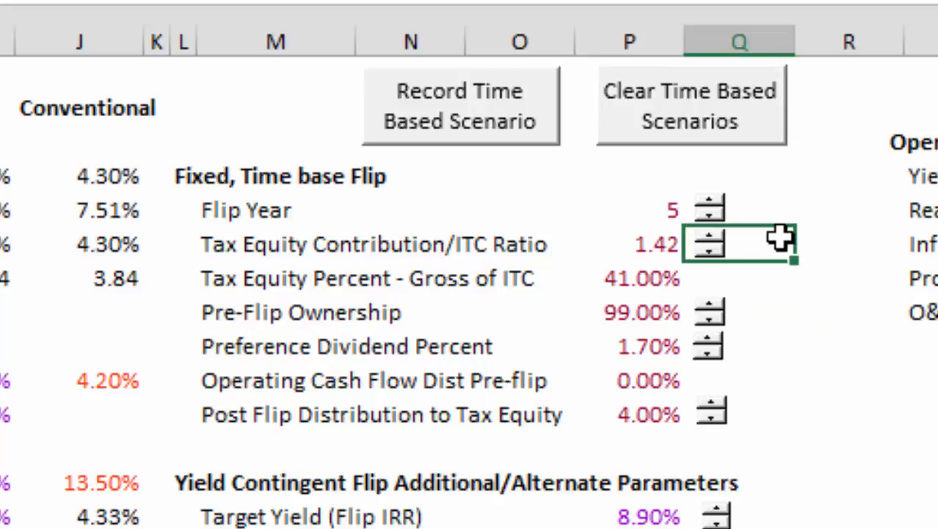
- Record the current Dashboard results as a time-based scenario named "Base Case"
left_click(506, 136)
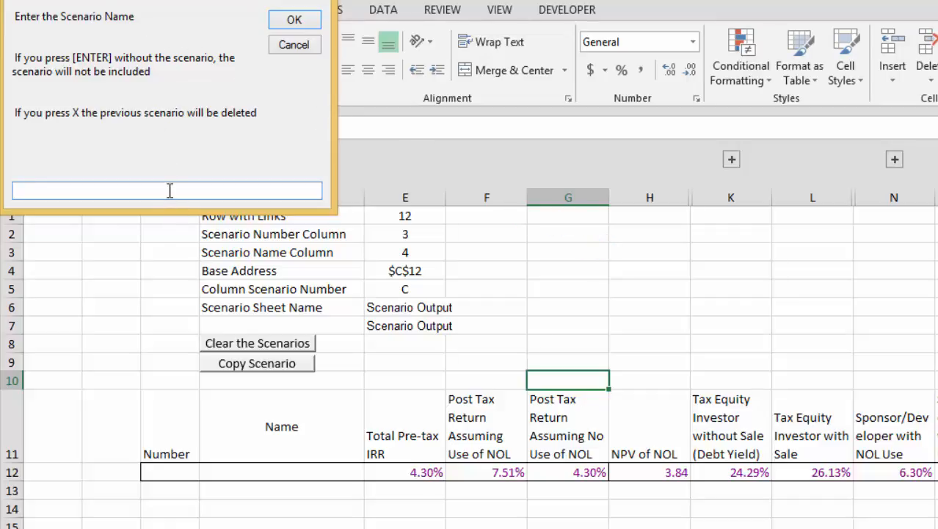
type("Base Ba")
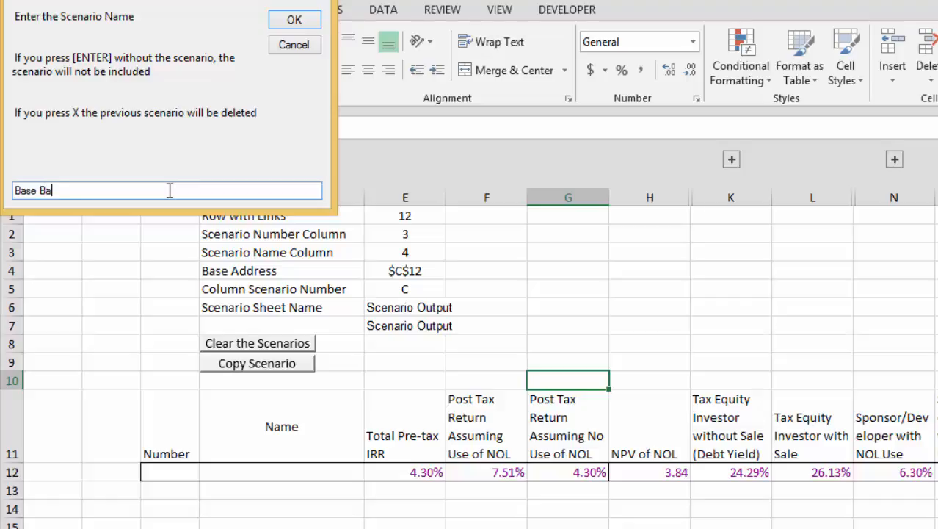
key("BackSpace")
key("BackSpace")
key("BackSpace")
type("Case")
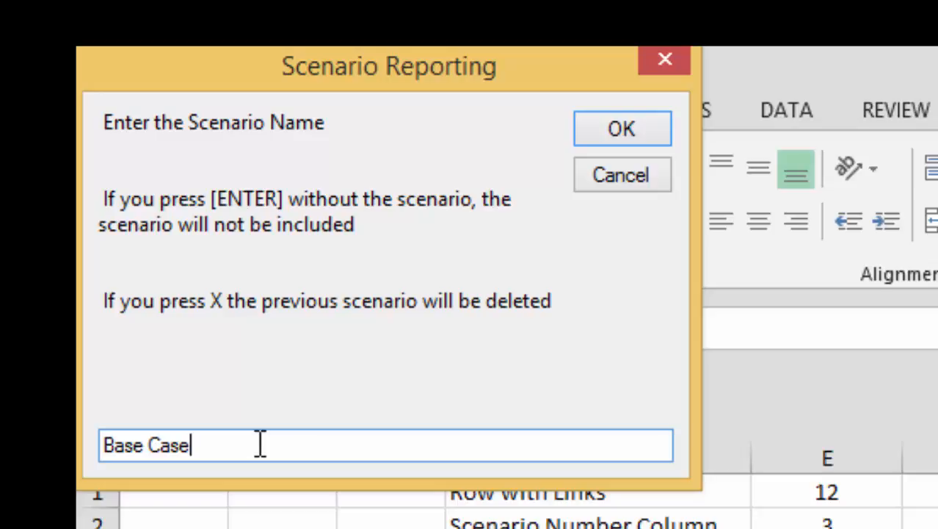
key("Return")
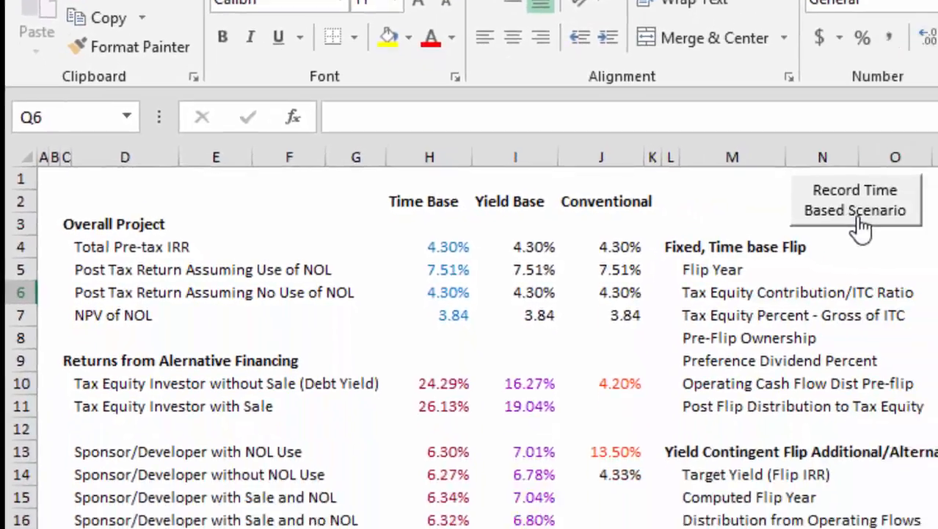
left_click(858, 213)
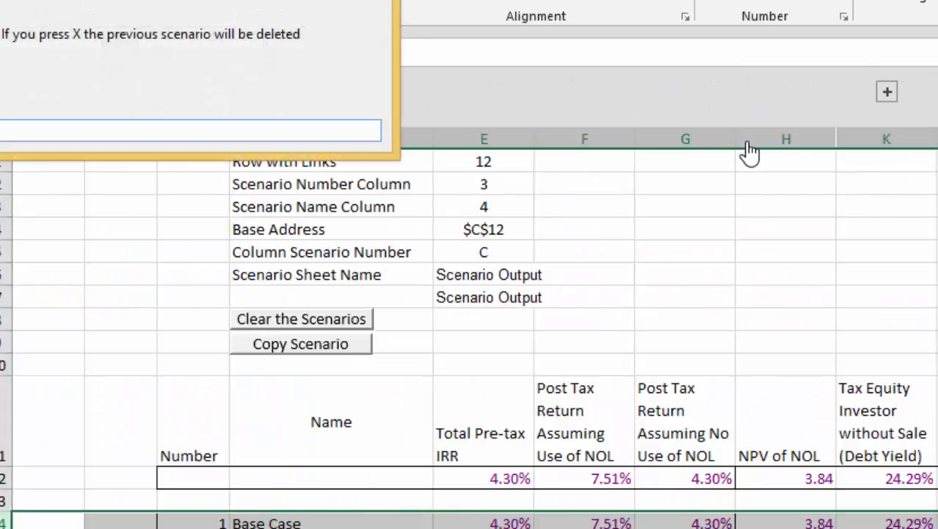
type("Low Yile")
key("BackSpace")
key("BackSpace")
key("BackSpace")
key("BackSpace")
key("BackSpace")
key("BackSpace")
key("BackSpace")
key("BackSpace")
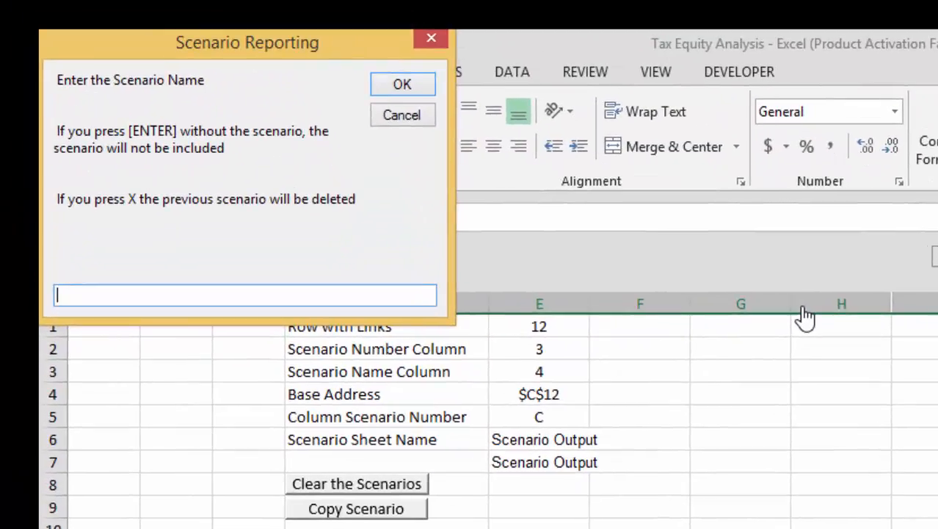
key("Return")
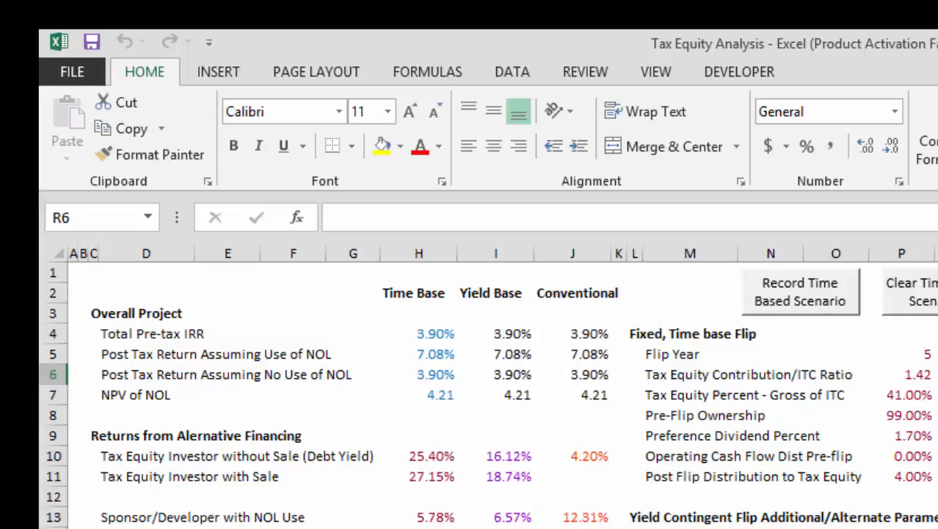
- Record the current Dashboard results as a time-based scenario named "Lower Yied"
left_click(778, 300)
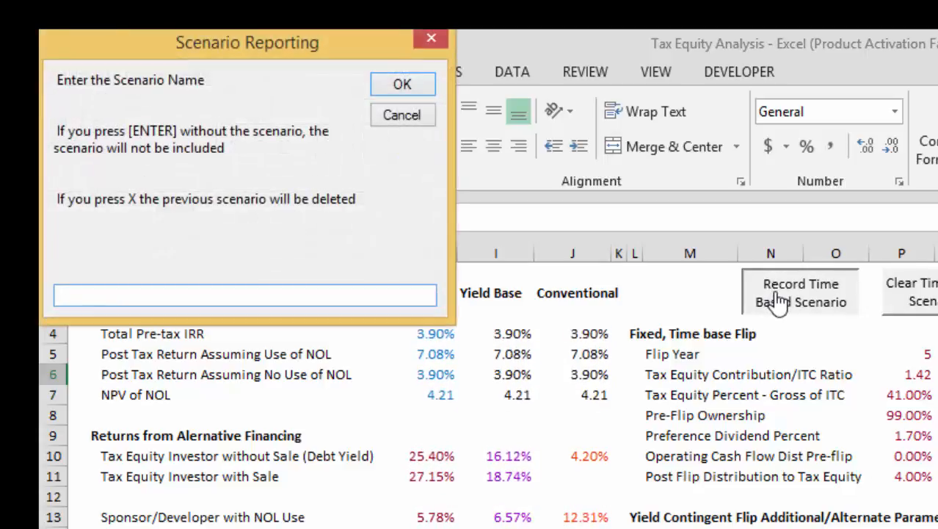
type("Lower Yied")
key("Return")
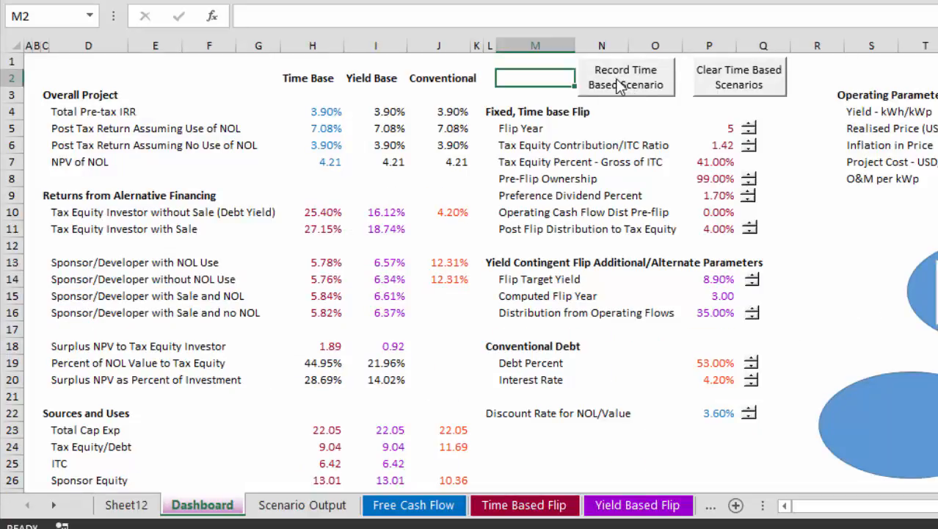
- Record the Dashboard results as a time-based scenario named "Reset Operating Parameters"
left_click(619, 86)
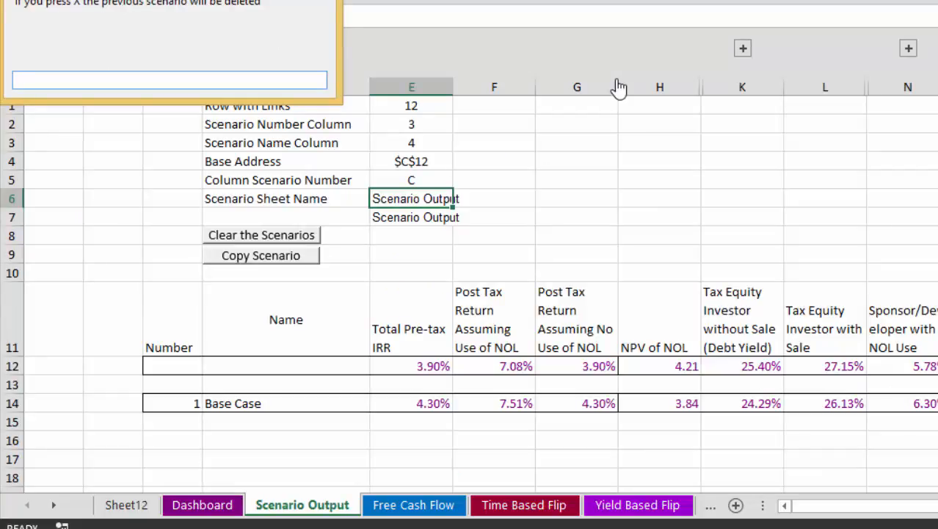
type("Reset")
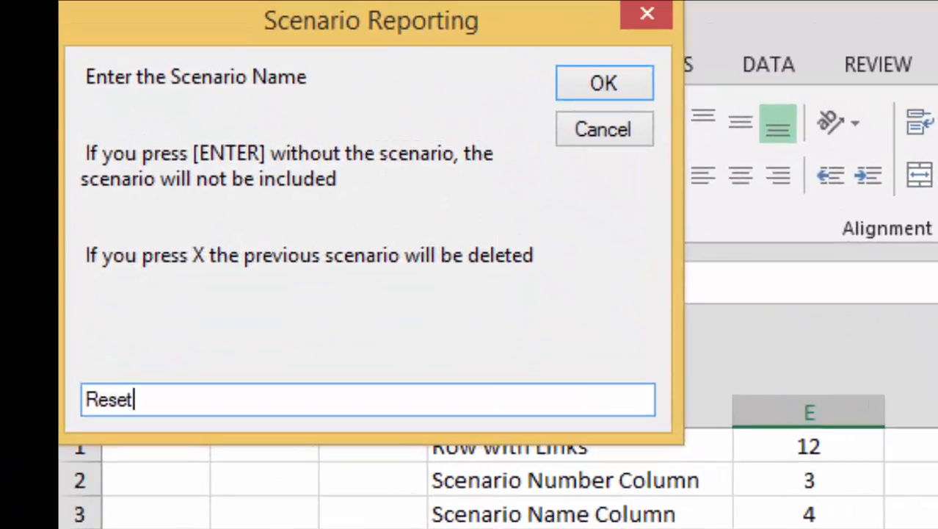
type(" Operating")
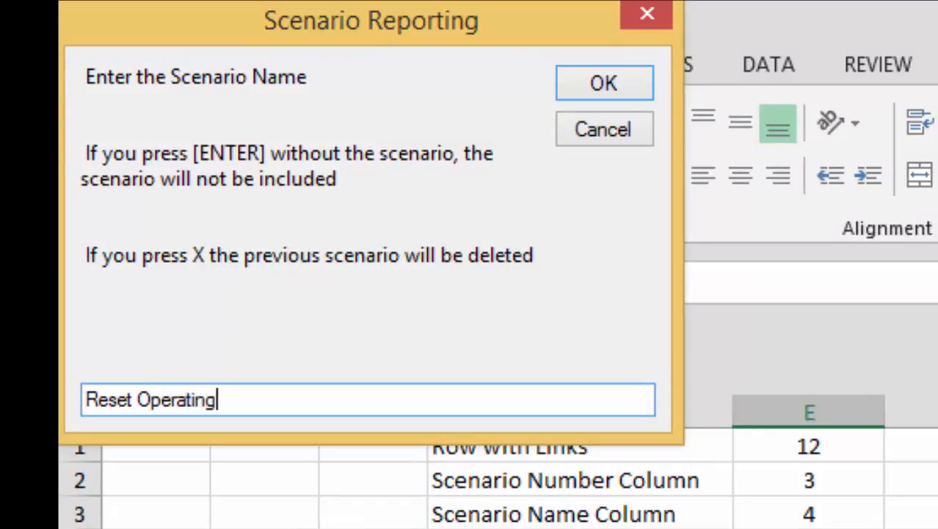
type(" Parameters")
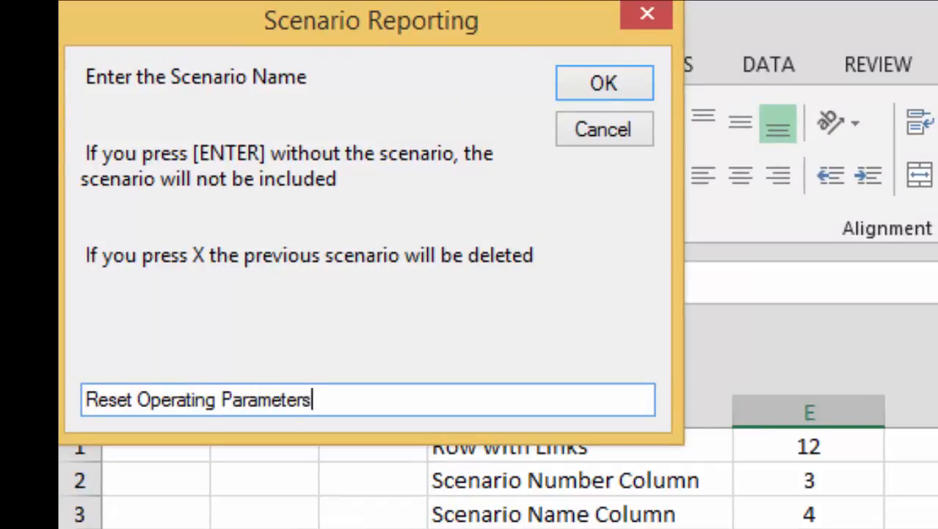
key("Return")
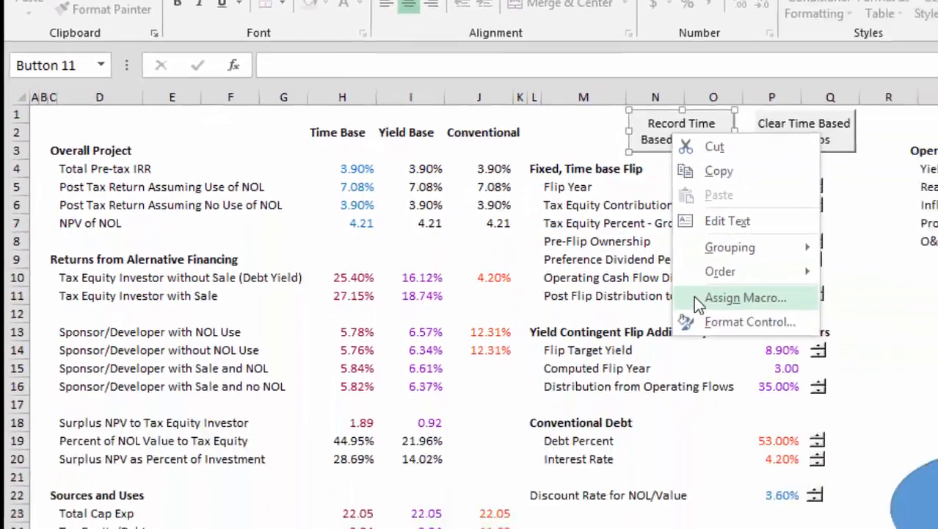
- Open the Scenario_tab macro assigned to the Record Time Based Scenario button and insert "GoTo end1" above the end2 label
left_click(694, 297)
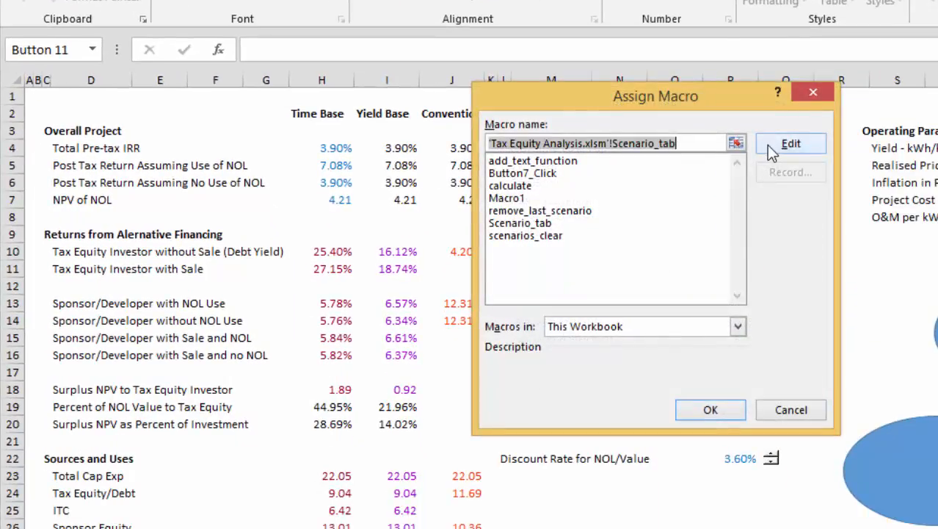
left_click(789, 144)
scroll(769, 147, "down", 10)
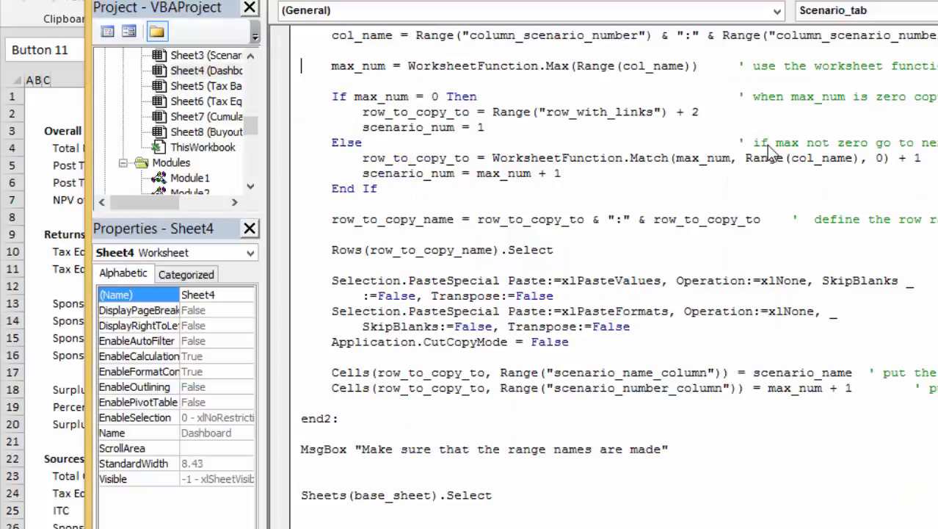
key("Down")
key("Down")
key("Down")
key("Down")
key("Down")
key("Down")
key("Down")
key("Down")
key("Down")
key("Down")
key("Down")
key("Down")
key("Down")
key("Down")
key("Down")
key("Down")
key("Down")
key("Down")
key("Down")
key("Down")
key("Down")
key("Down")
key("Return")
key("Return")
key("Up")
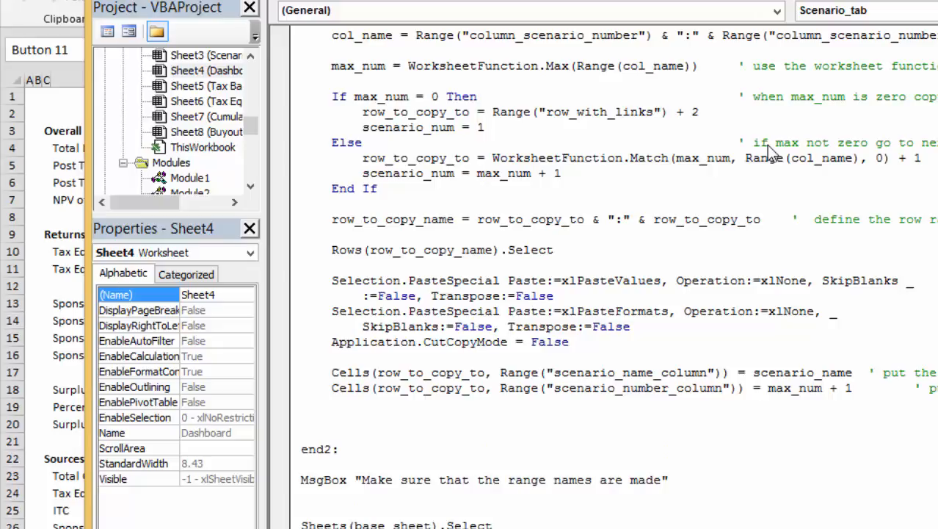
type("go to end1")
key("Up")
- Add an "end1:" label below the message box line, directly above the Sheets(base_sheet).Select statement
key("Down")
key("Down")
key("Down")
key("Down")
key("Down")
key("Down")
key("Down")
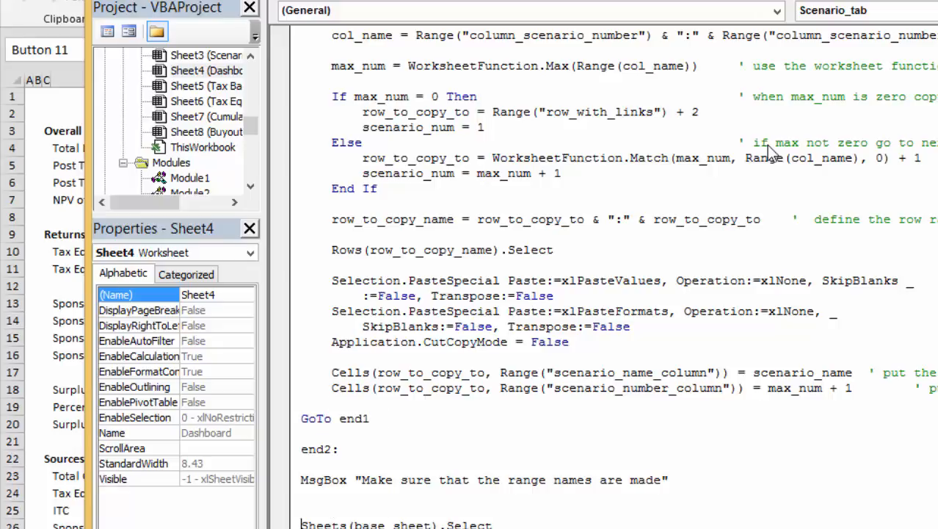
key("shift+End")
key("Delete")
type("end")
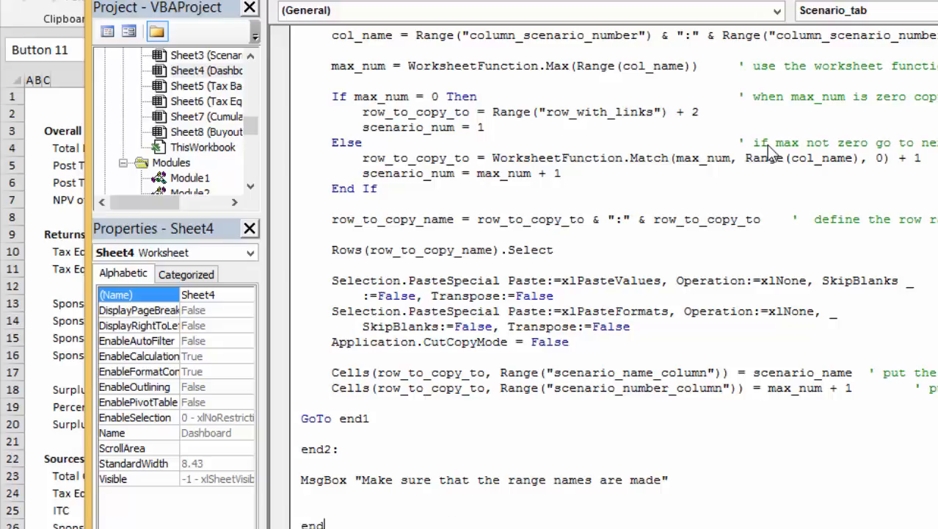
type("1")
key("Up")
key("Up")
key("Up")
key("Up")
key("Up")
key("Up")
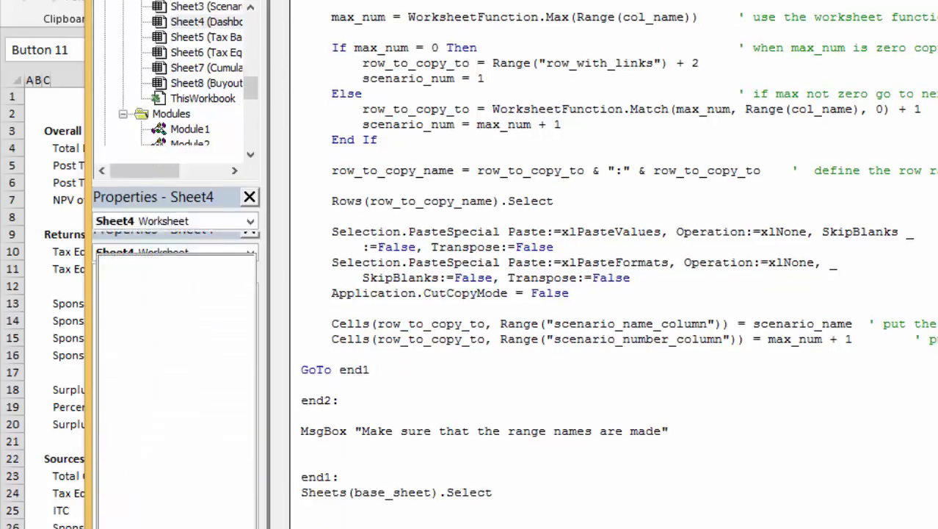
- Return to the Dashboard sheet in the workbook and reset the operating parameters
key("alt+F11")
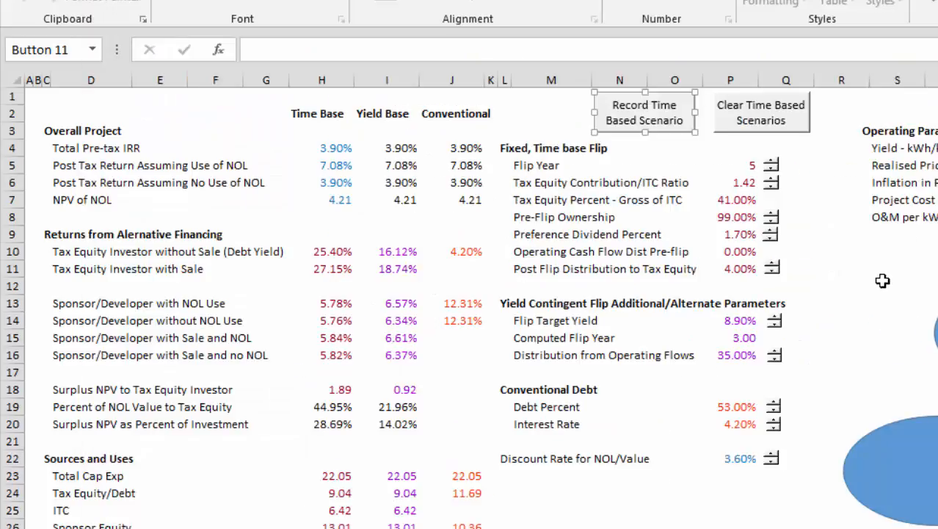
left_click(858, 286)
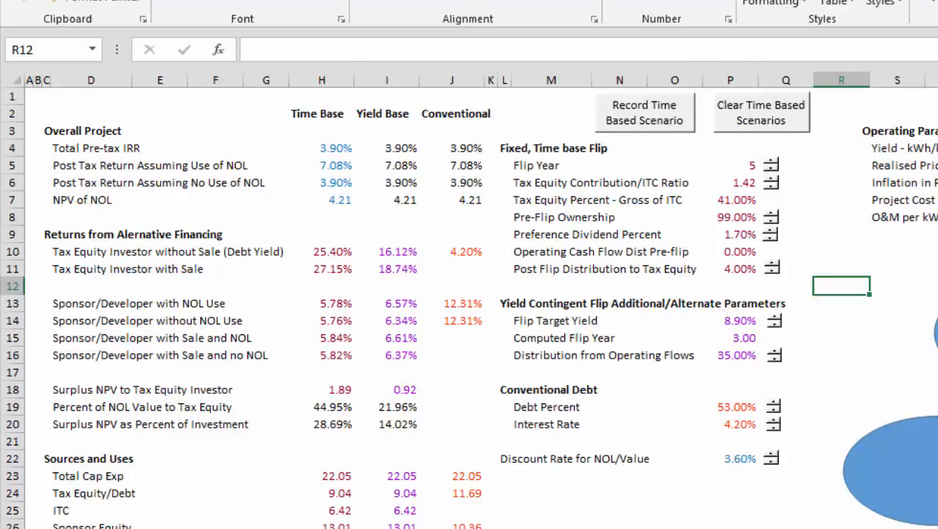
left_click(934, 165)
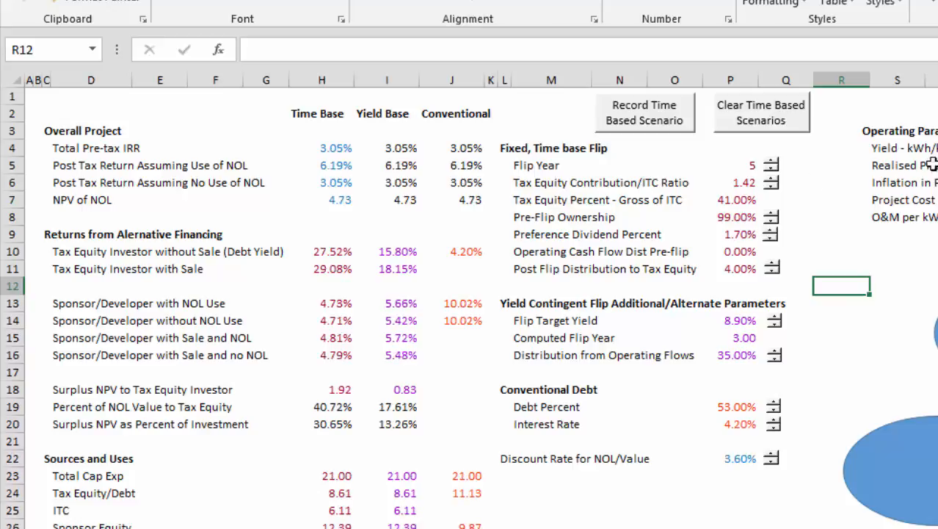
- Delete the previously recorded time-based scenario by entering "x" as the scenario name
left_click(672, 122)
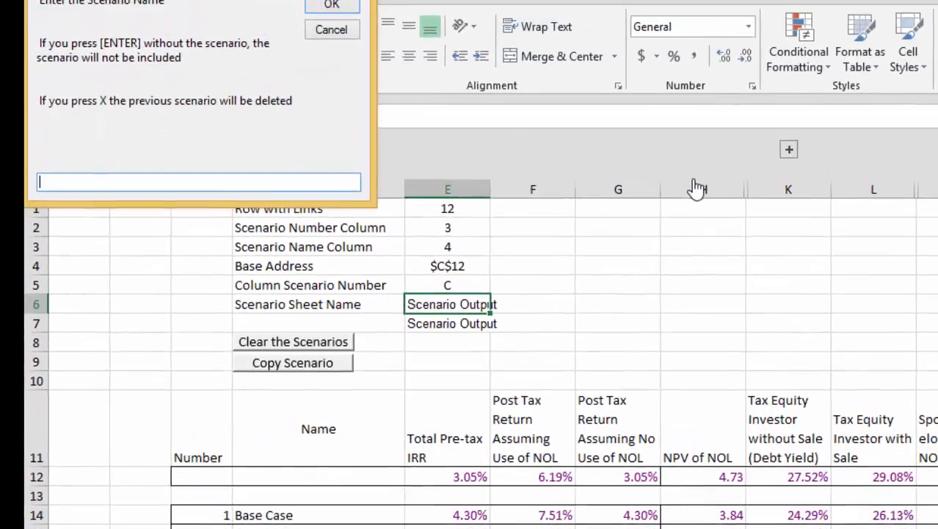
type("x")
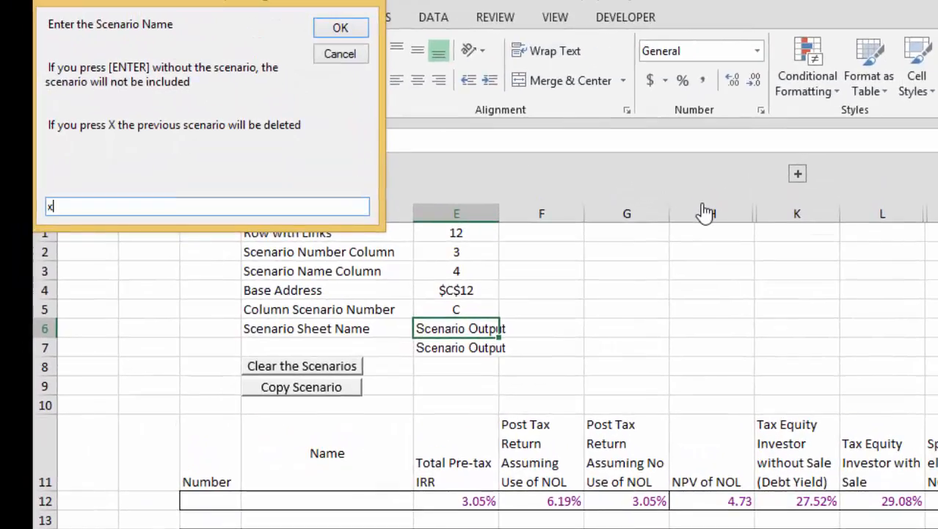
key("Return")
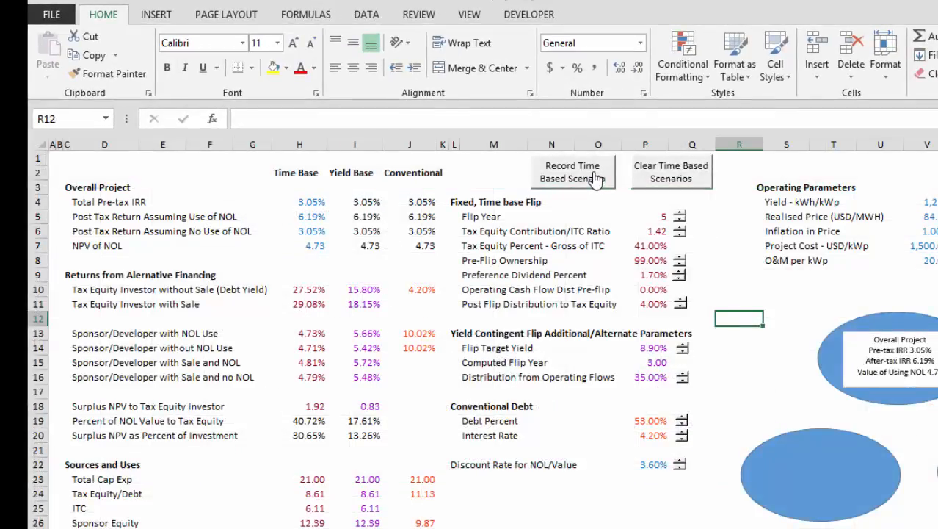
- Record the Dashboard results as a time-based scenario named "Reset of Operating Parameteres"
left_click(596, 178)
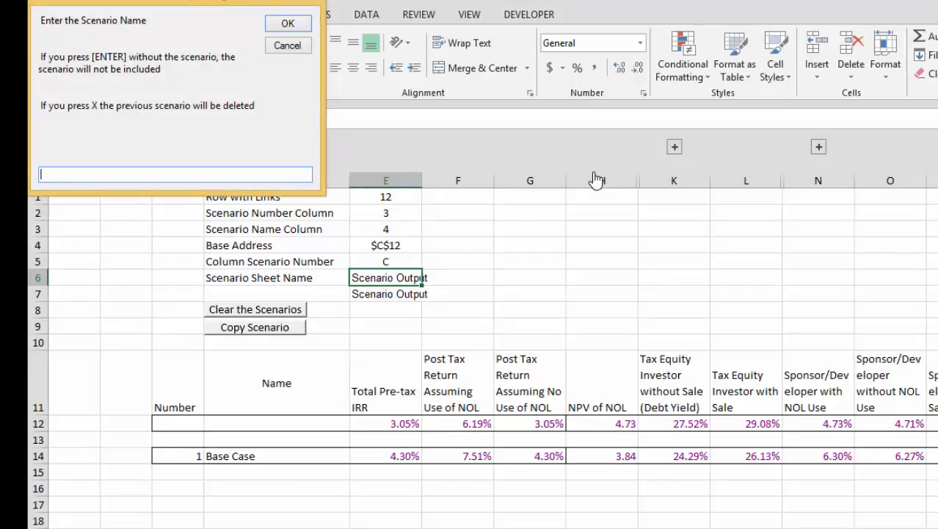
type("Reset of Operating P")
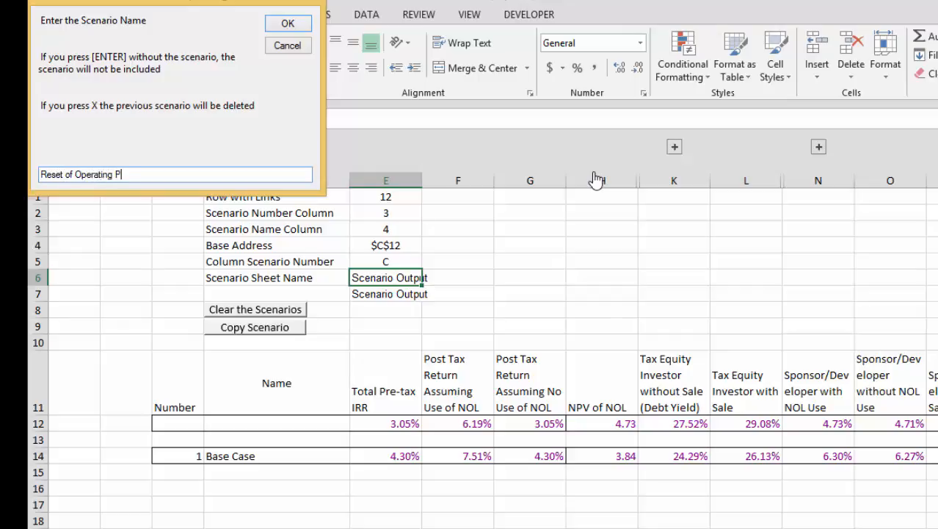
type("arameteres")
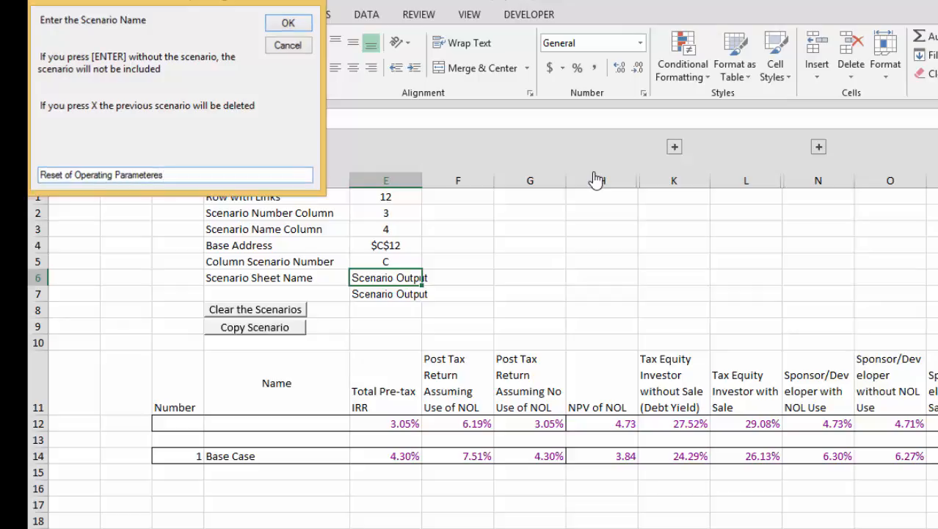
key("Return")
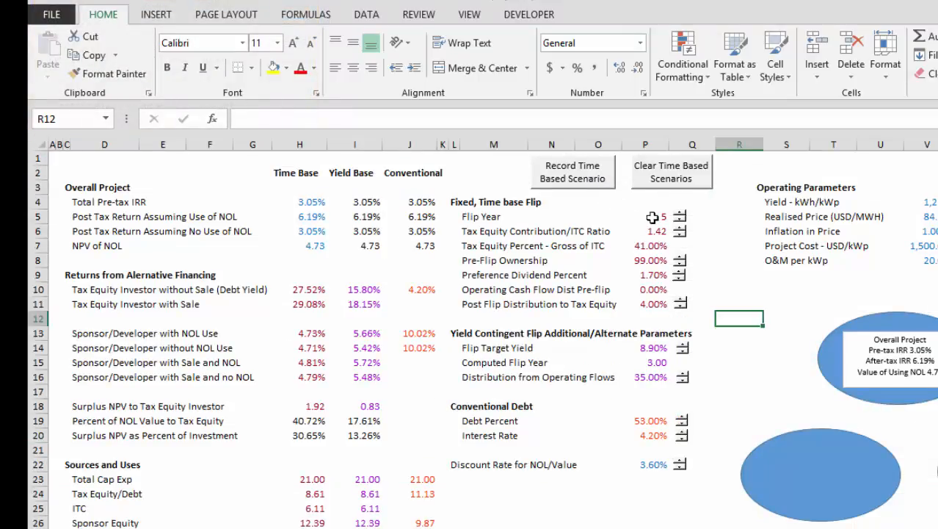
- Lower the Tax Equity Contribution/ITC Ratio on the Dashboard to 1.32
left_click(679, 236)
left_click(680, 236)
left_click(680, 235)
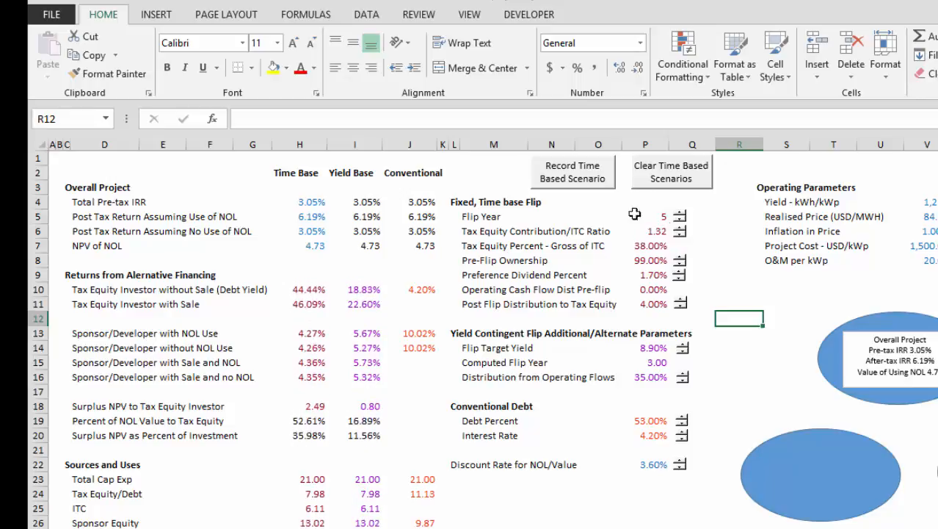
- Record the Dashboard results as a time-based scenario named "Lower Contribution Ratio"
left_click(580, 186)
type("Low")
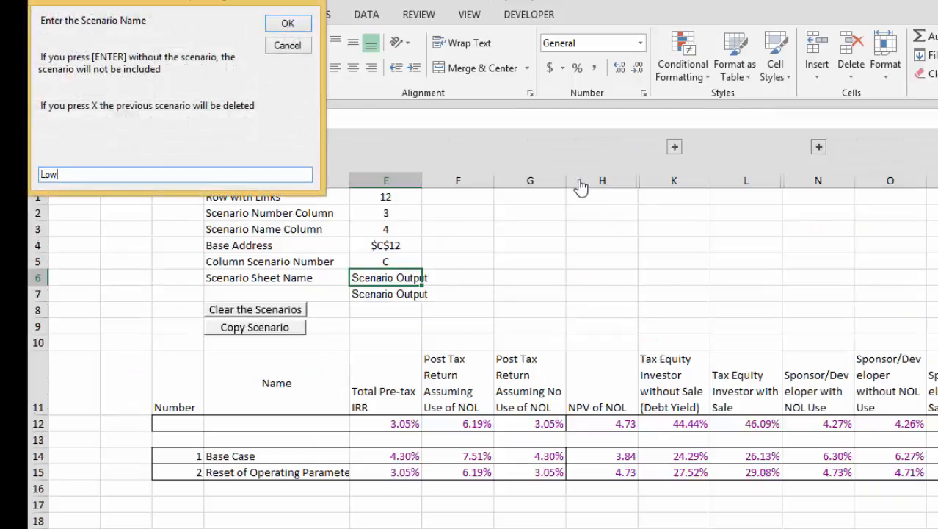
type("er Contribution Rat")
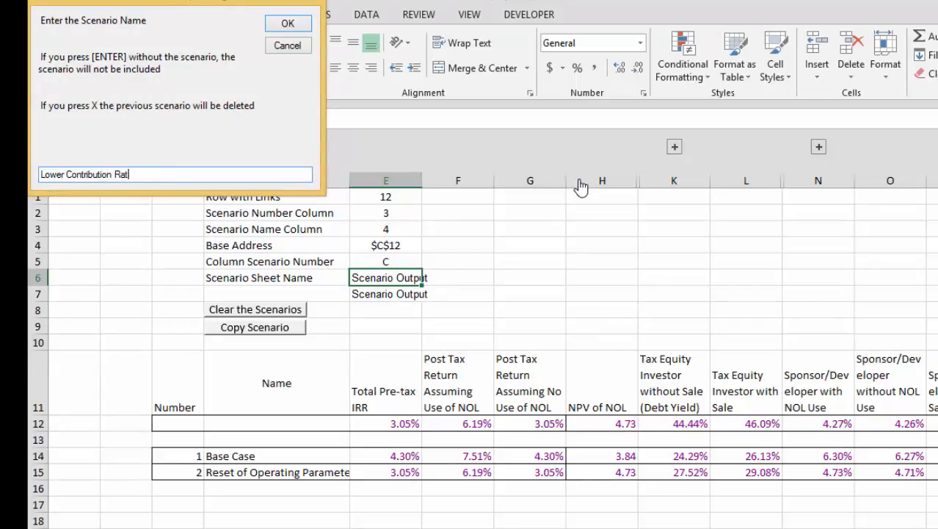
type("io")
key("Return")
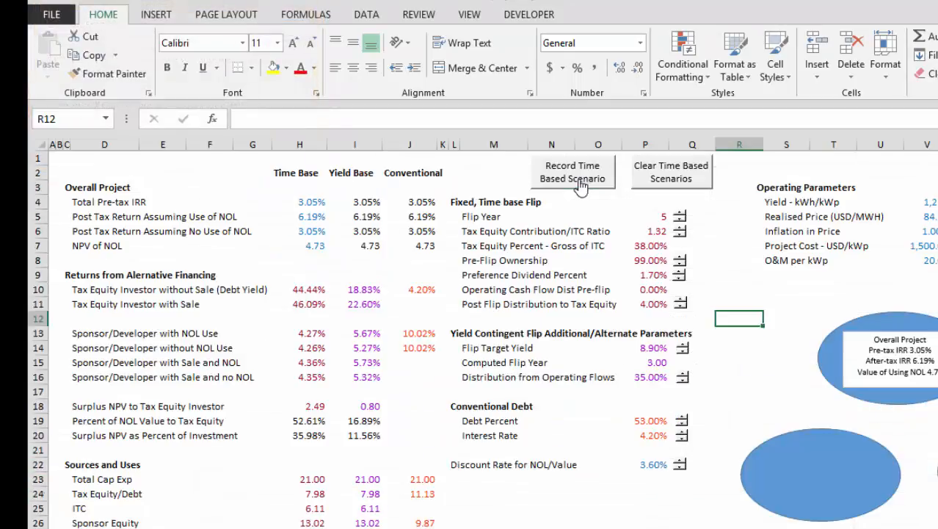
- Set the Tax Equity Contribution/ITC Ratio back to 1.42 and raise the Preference Dividend Percent to 1.90%
left_click(680, 232)
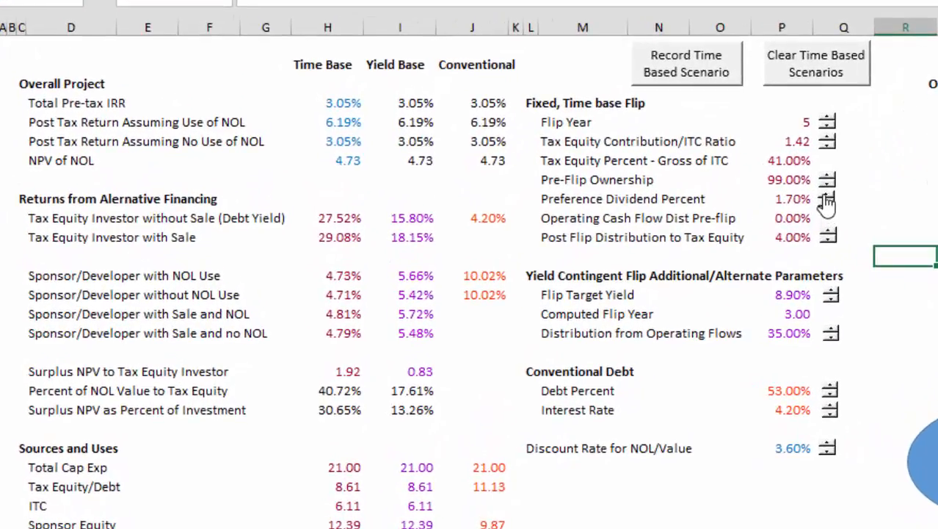
left_click(825, 196)
left_click(826, 196)
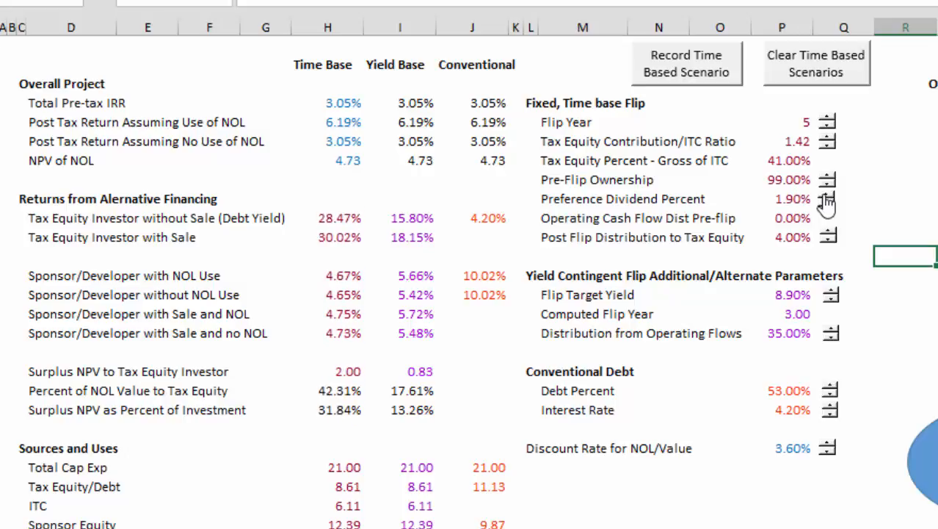
- Record the Dashboard results as a time-based scenario named "Higher Preference Rate"
left_click(663, 73)
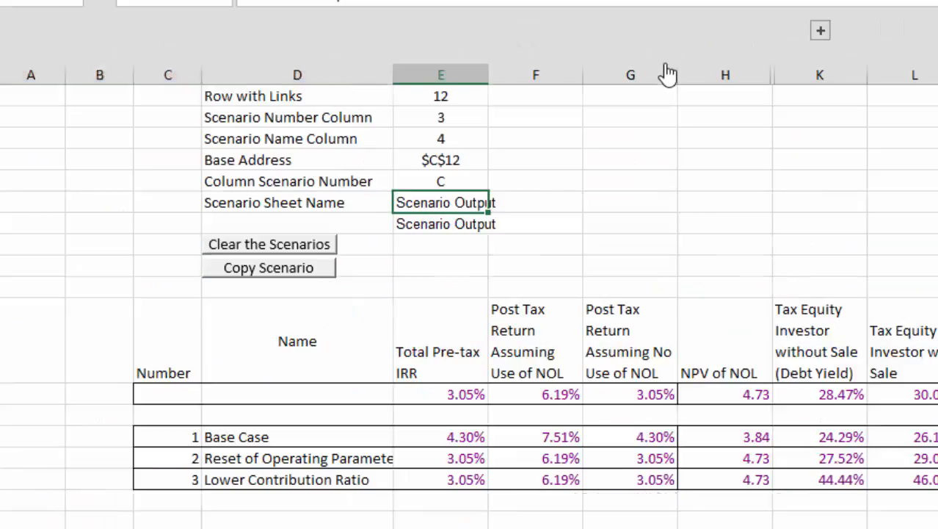
type("Higher ")
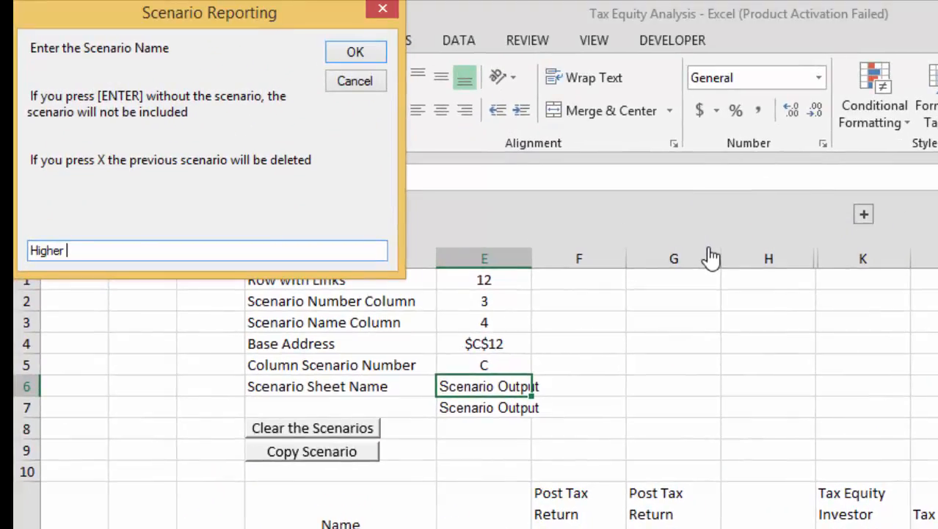
type("Preference Rate")
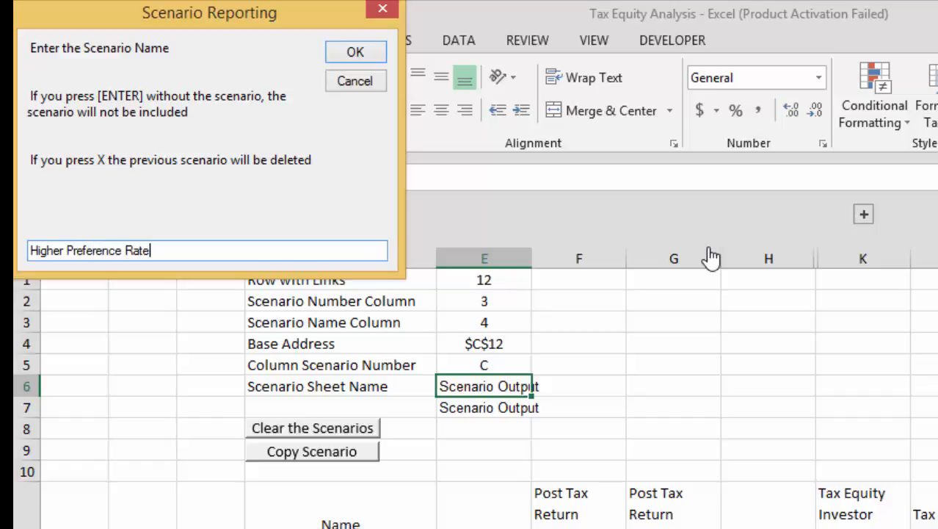
key("Return")
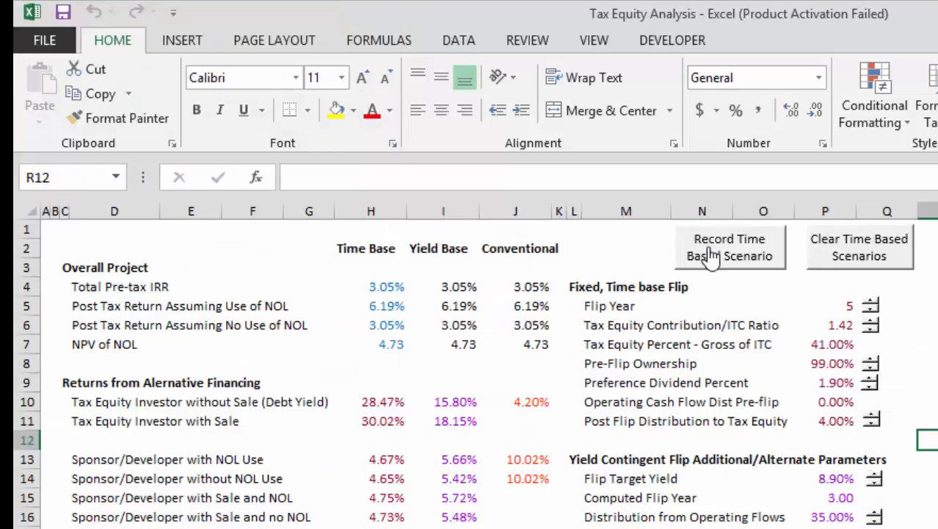
- Lower the Post Flip Distribution to Tax Equity to 2.00% and record a time-based scenario named "Lower Post Flip Rate"
left_click(870, 425)
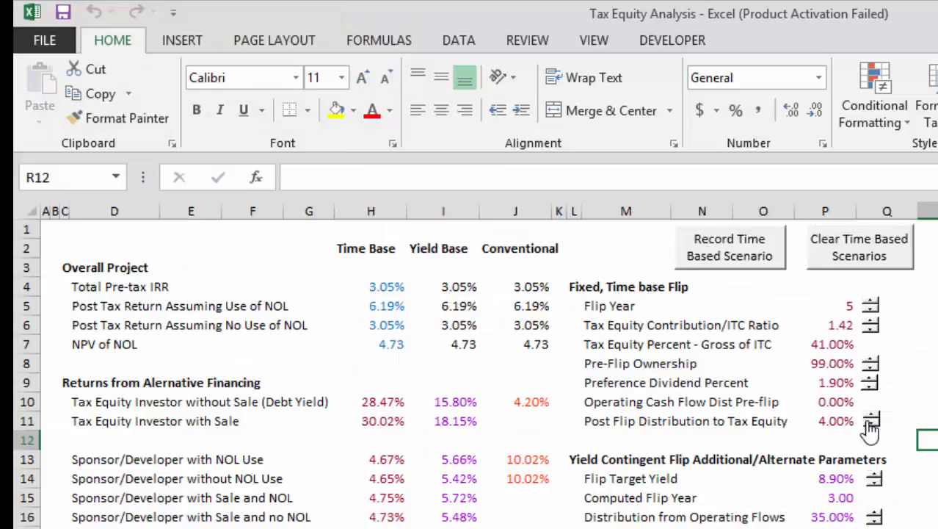
left_click(734, 266)
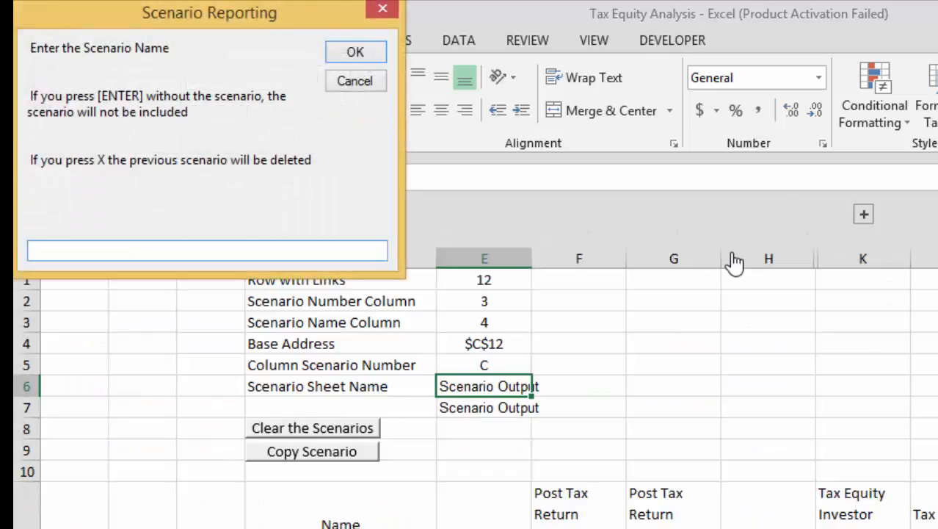
type("Lower Post Flip ")
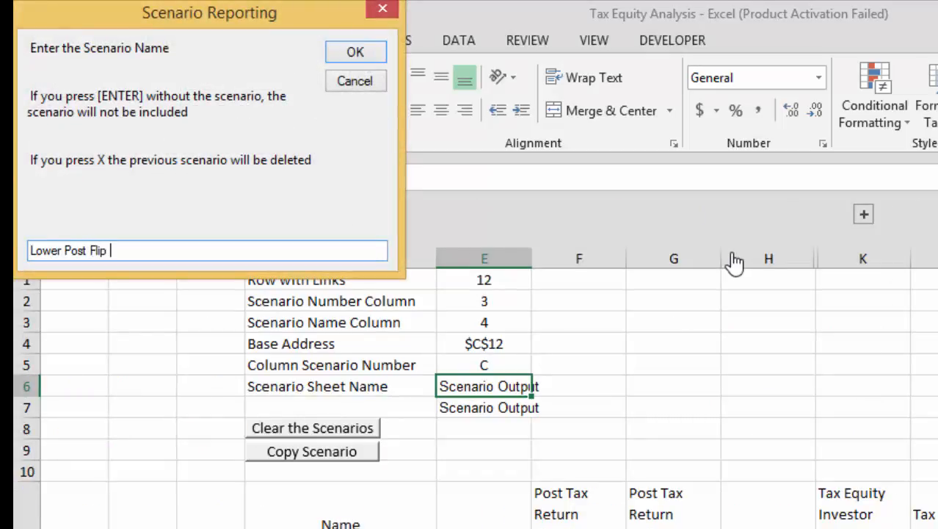
type("Rate")
key("Return")
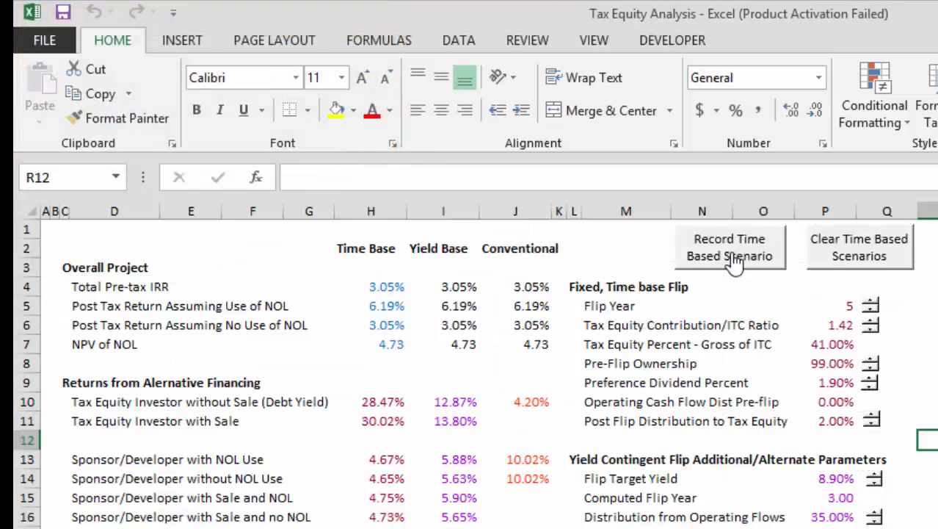
- Delete the last recorded time-based scenario by entering x as the scenario name
left_click(734, 257)
type("x")
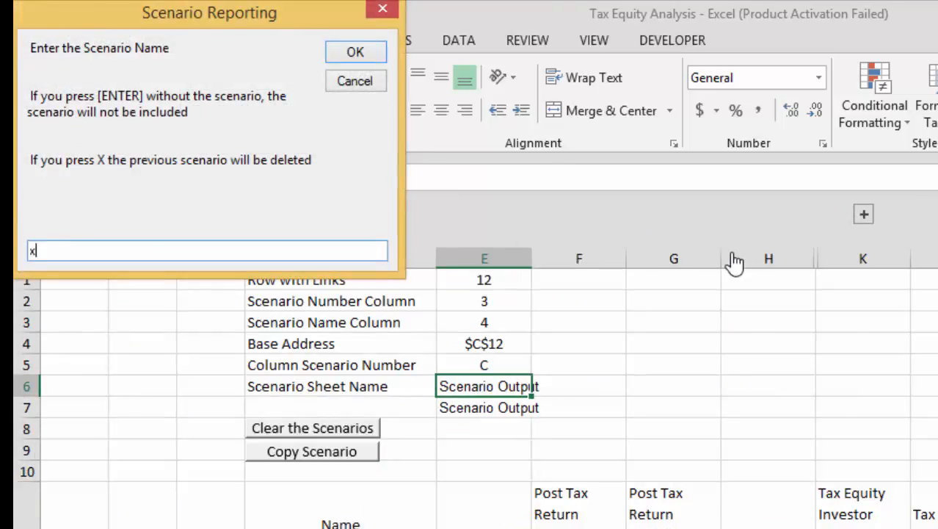
key("Return")
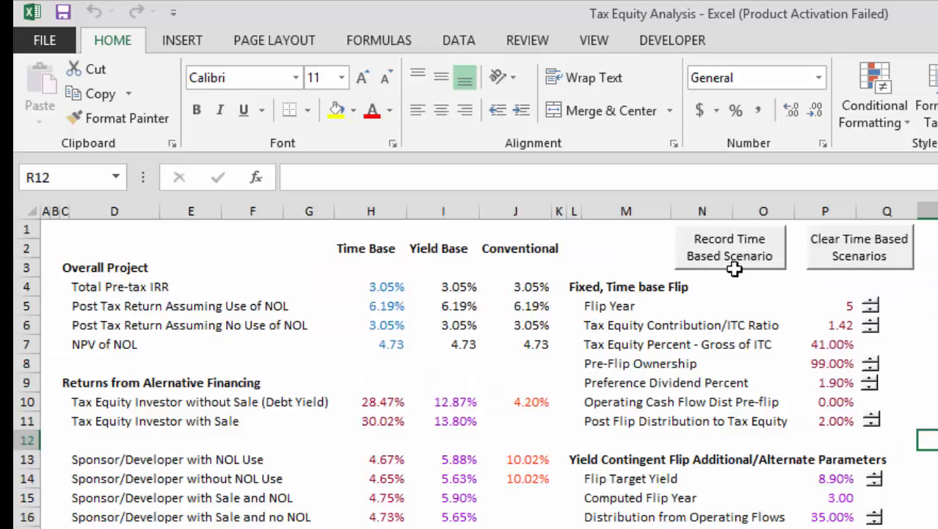
left_click(734, 258)
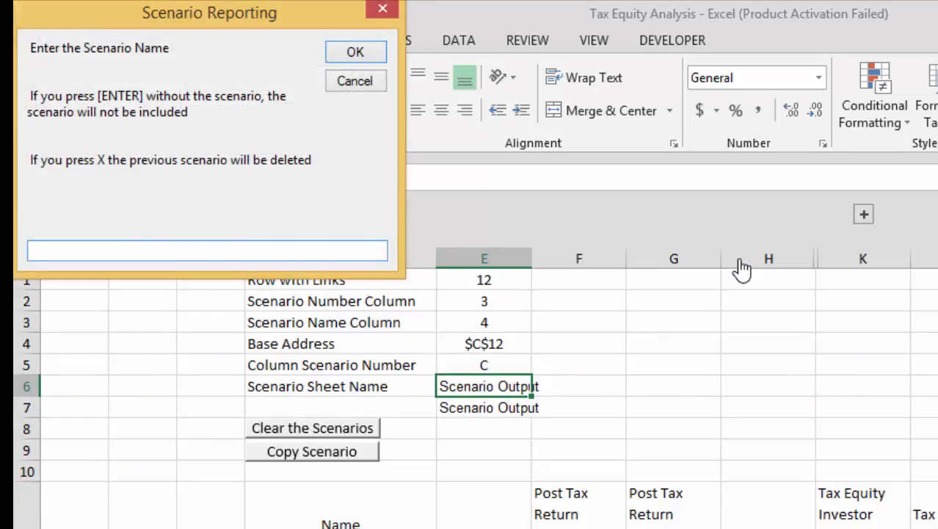
type("Low")
key("Return")
key("Return")
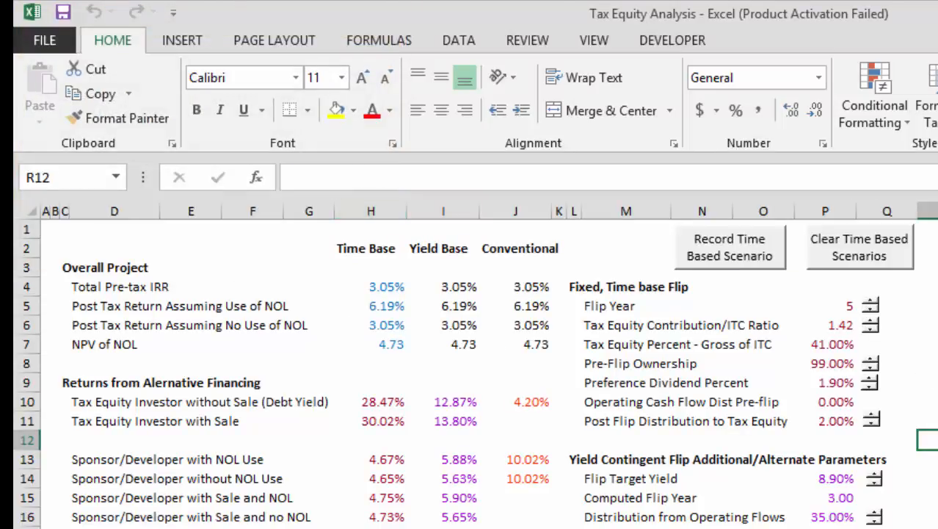
- Set the Post Flip Distribution to Tax Equity to 1.00% and record the Dashboard results as time-based scenario "Lower Post Flip Rate"
left_click(873, 424)
left_click(740, 262)
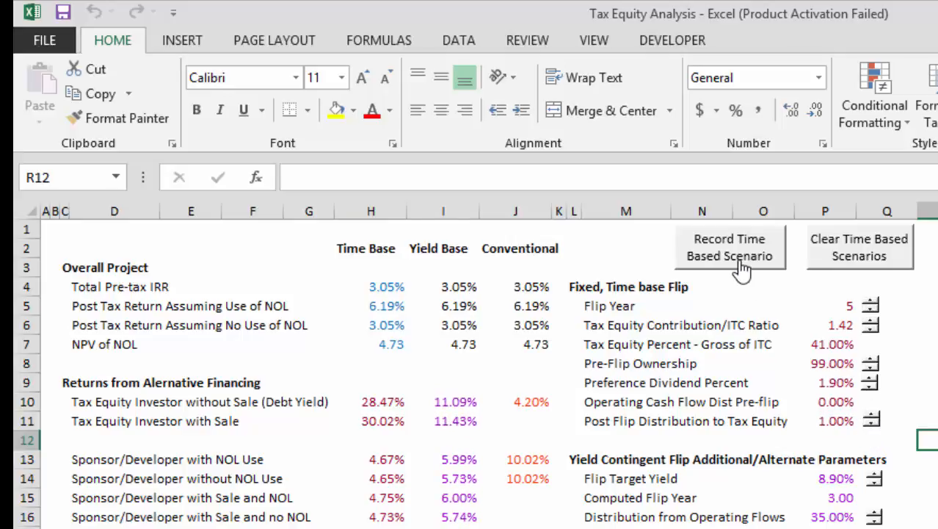
type("Lower pP")
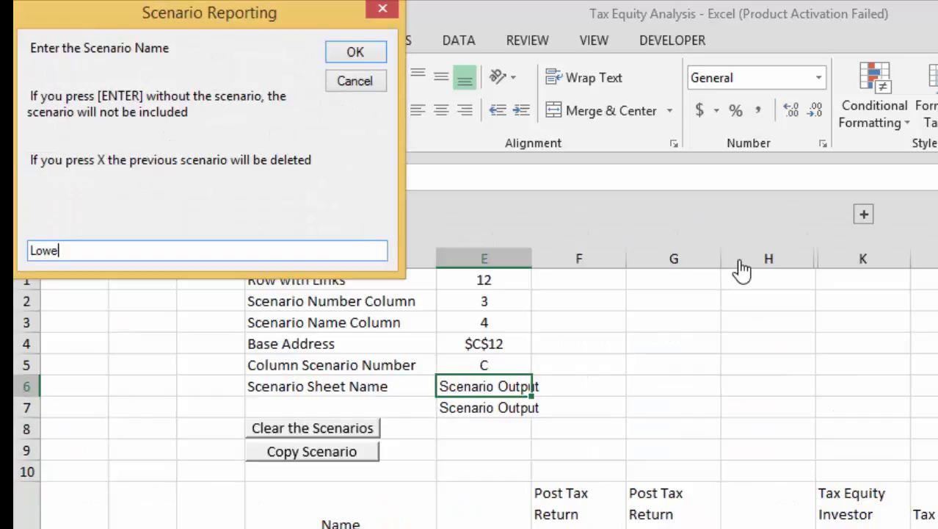
key("BackSpace")
key("BackSpace")
type("Post Flip Rate")
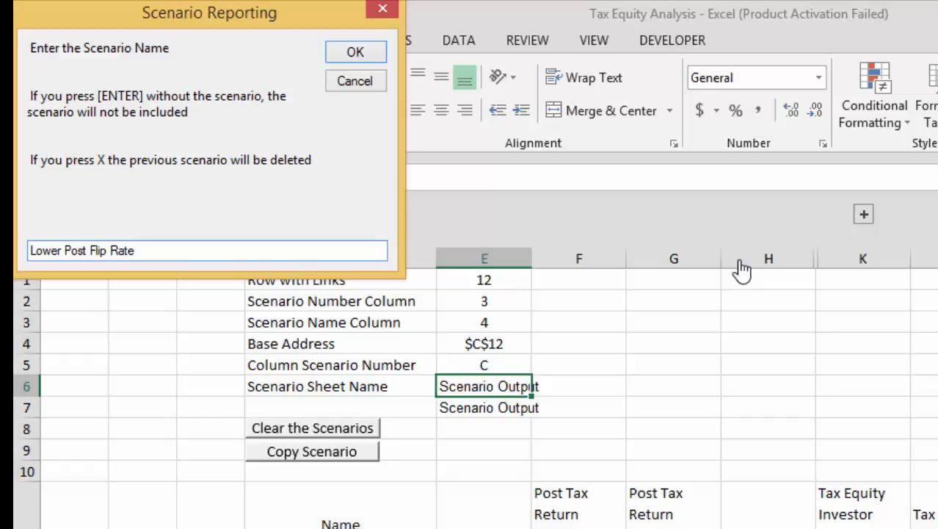
key("Return")
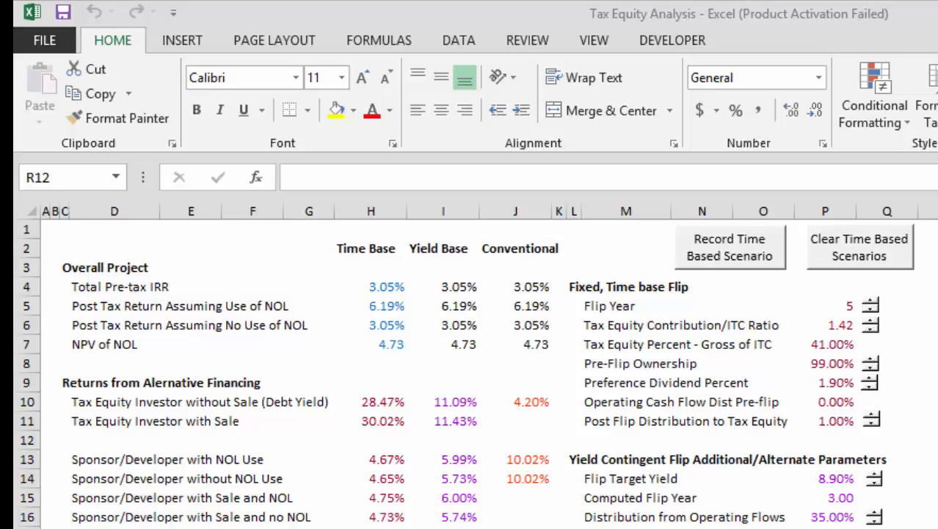
- Switch to the Scenario Reporter workbook and return to cell A1 to view its scenario settings and output table
key("alt+Tab")
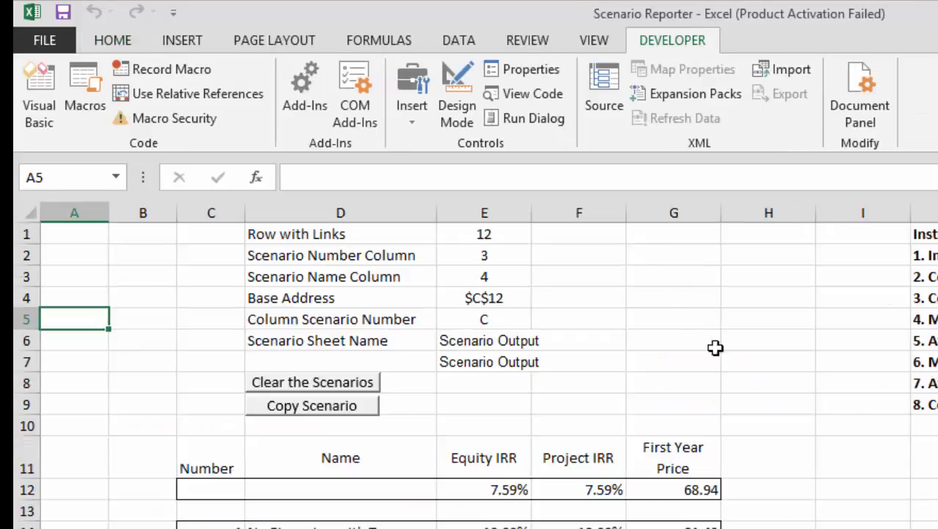
left_click(769, 525)
key("Left")
key("Left")
key("Left")
key("Left")
key("Left")
key("Left")
key("Left")
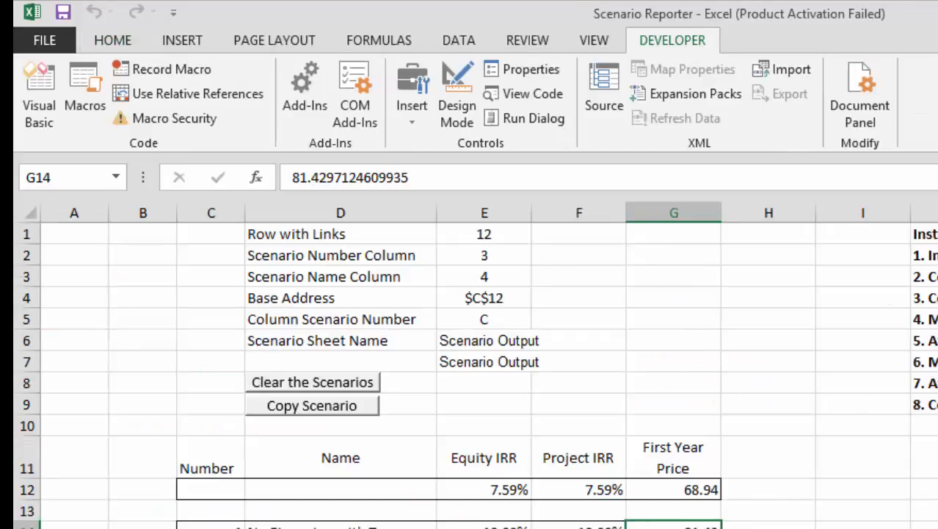
key("Up")
key("Up")
key("Up")
key("Up")
key("Up")
key("Up")
key("Up")
key("Up")
key("Up")
key("Up")
key("Up")
key("Up")
key("Up")
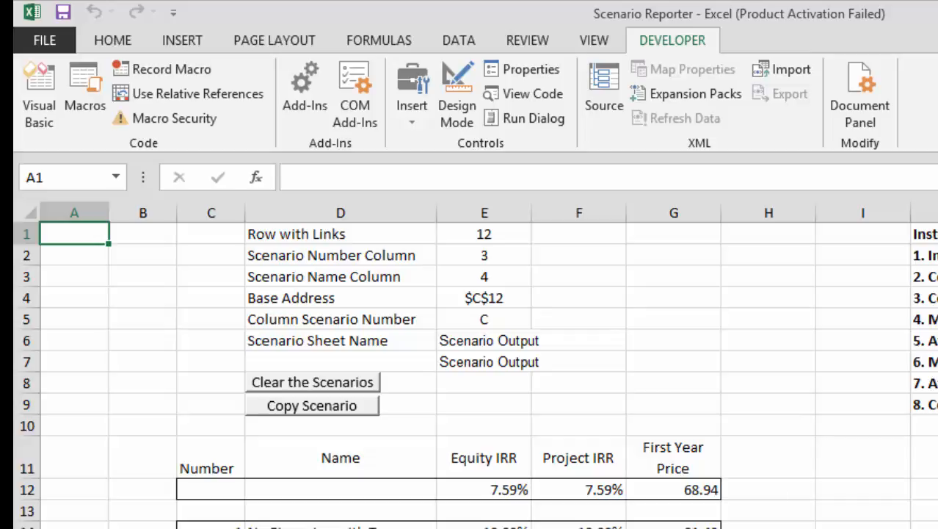
- Switch to Firefox and view the introduction and topic links at the start of the financial modelling wiki's home page
key("alt+Tab")
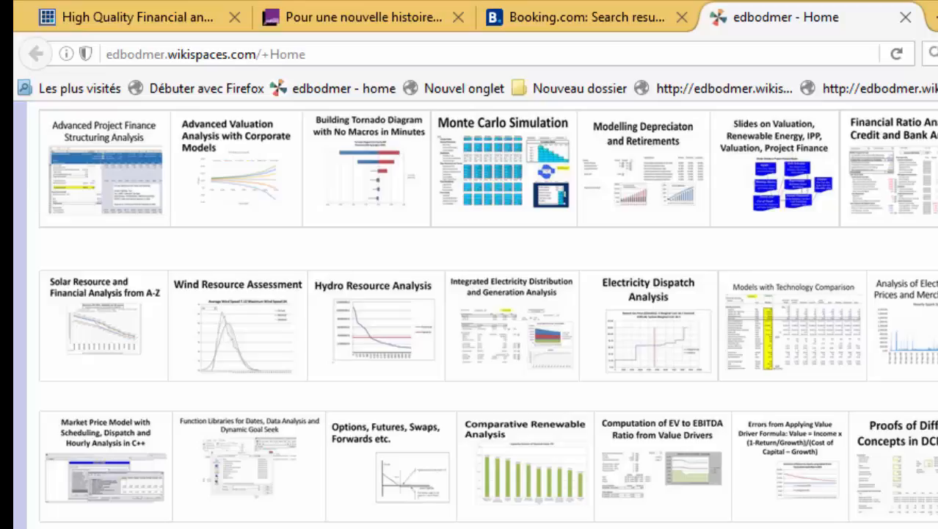
scroll(485, 315, "up", 5)
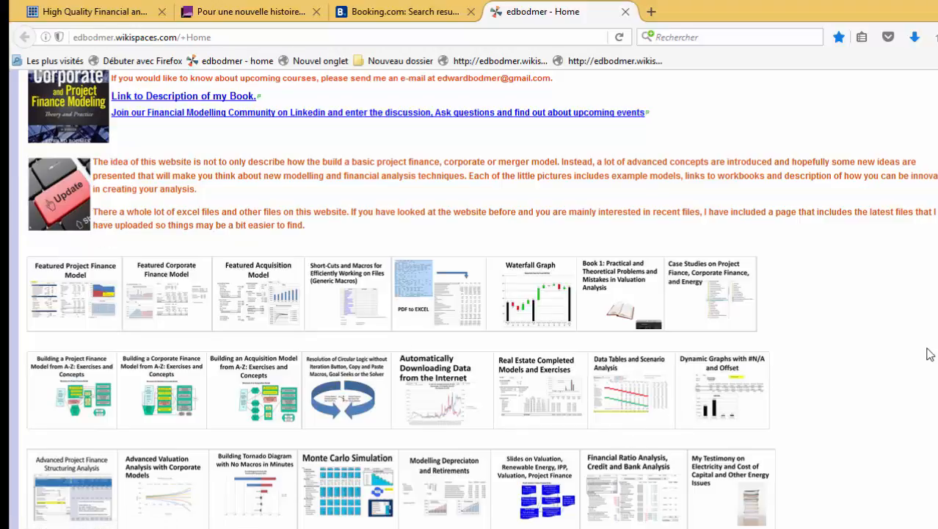
scroll(929, 355, "up", 4)
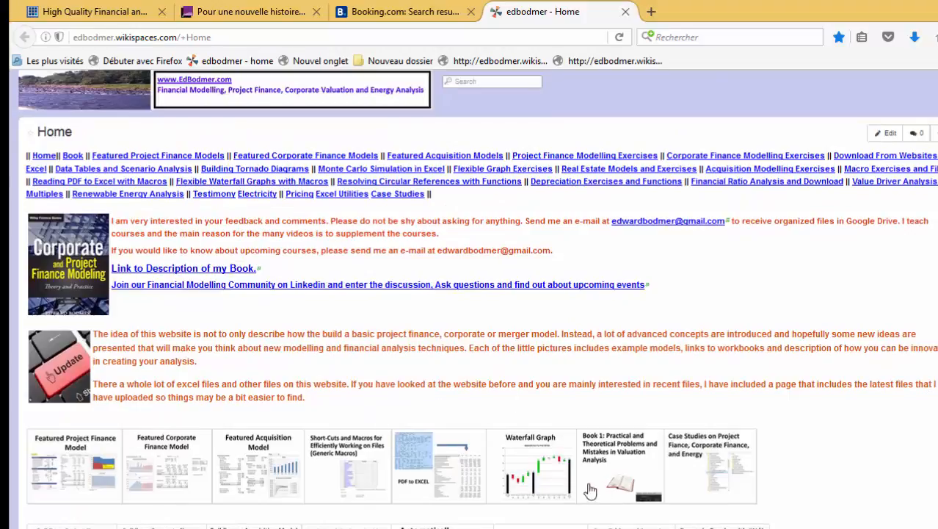
left_click(917, 527)
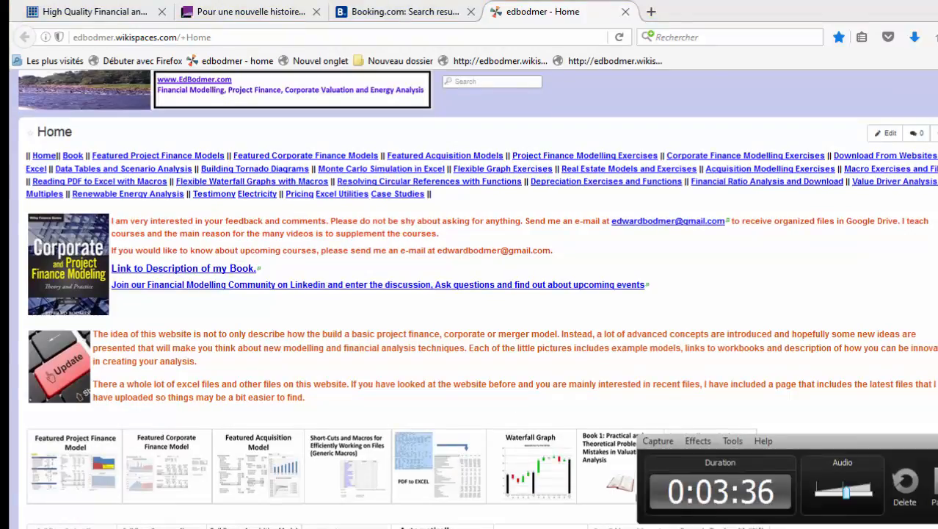